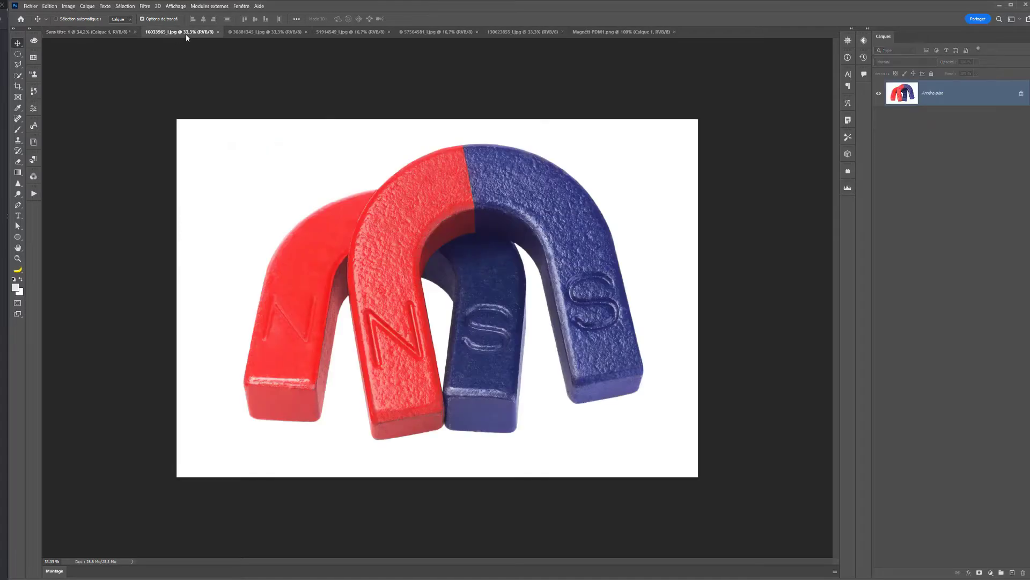
- Review the open source photos: the horseshoe magnets, the screw, the chrome sphere, the screw heads and the magnet with iron filings
left_click(248, 33)
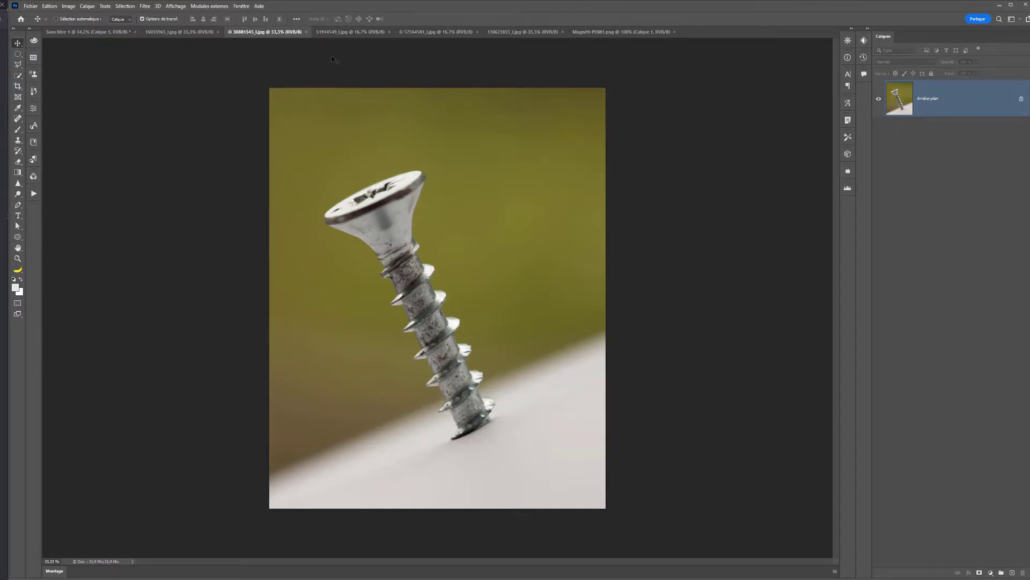
left_click(350, 32)
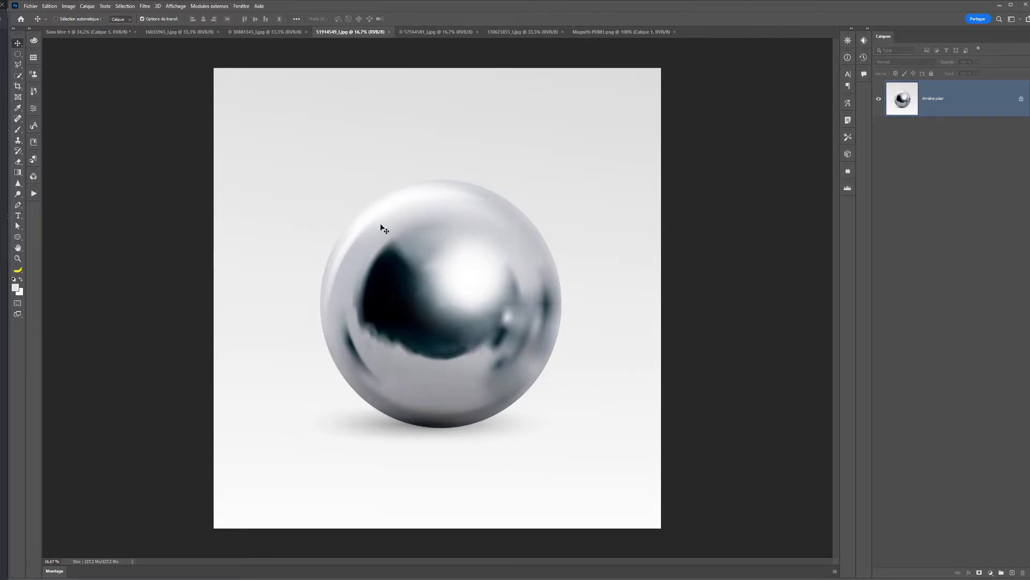
left_click(268, 32)
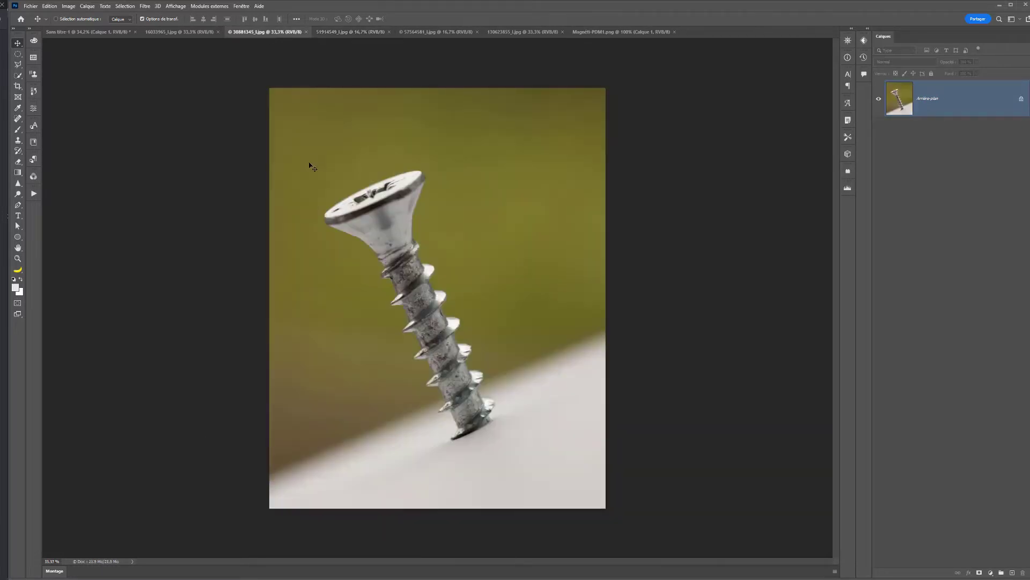
left_click(156, 32)
left_click(427, 32)
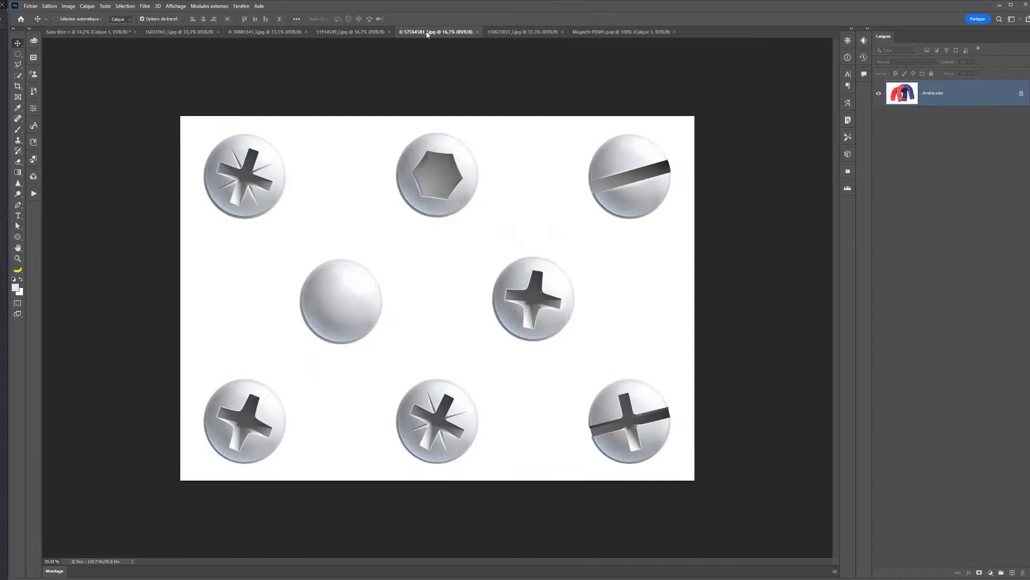
left_click(523, 32)
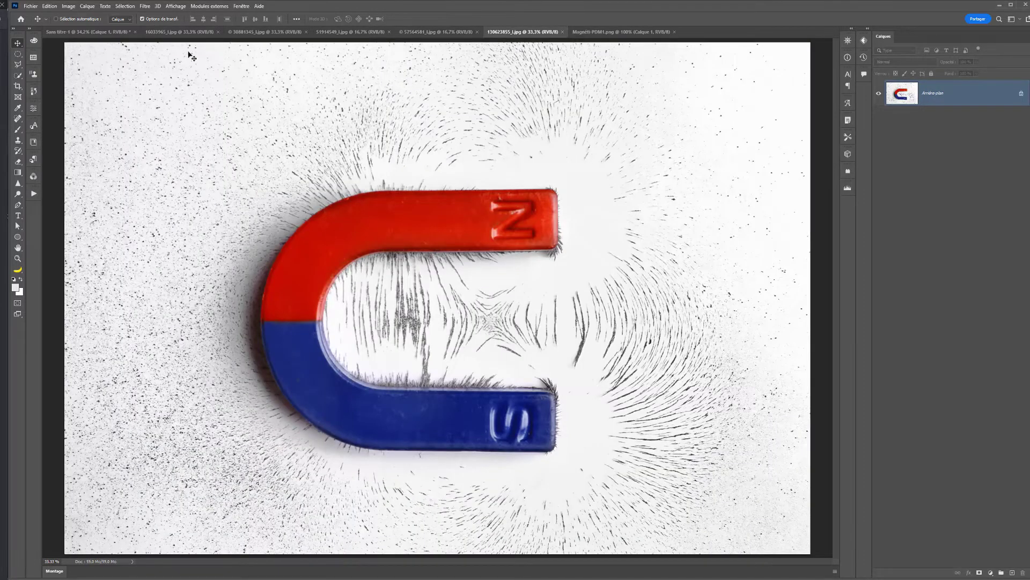
left_click(182, 32)
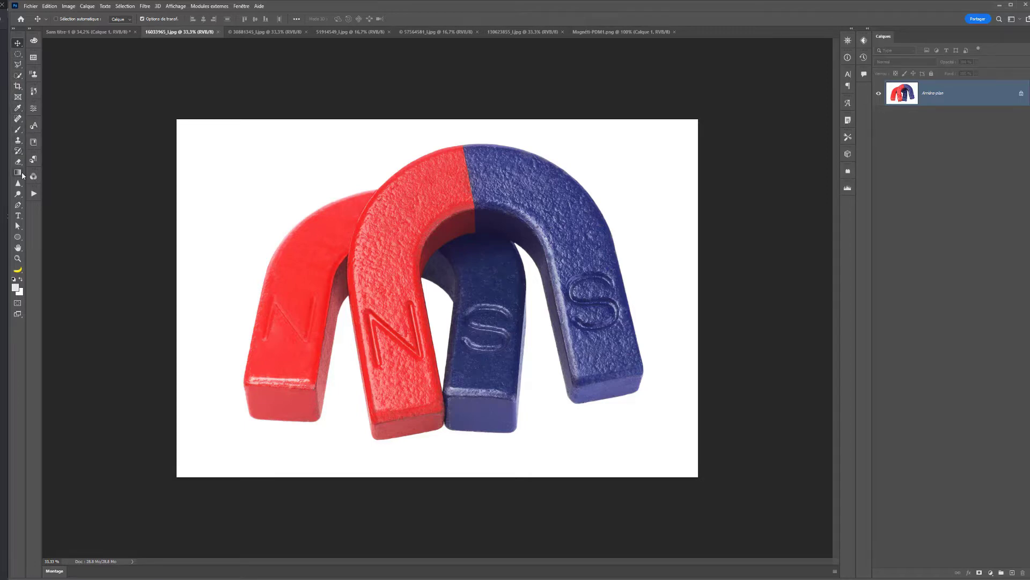
- Select the entire front red-and-blue horseshoe magnet in the two-magnet photo with the Quick Selection tool
left_click(18, 75)
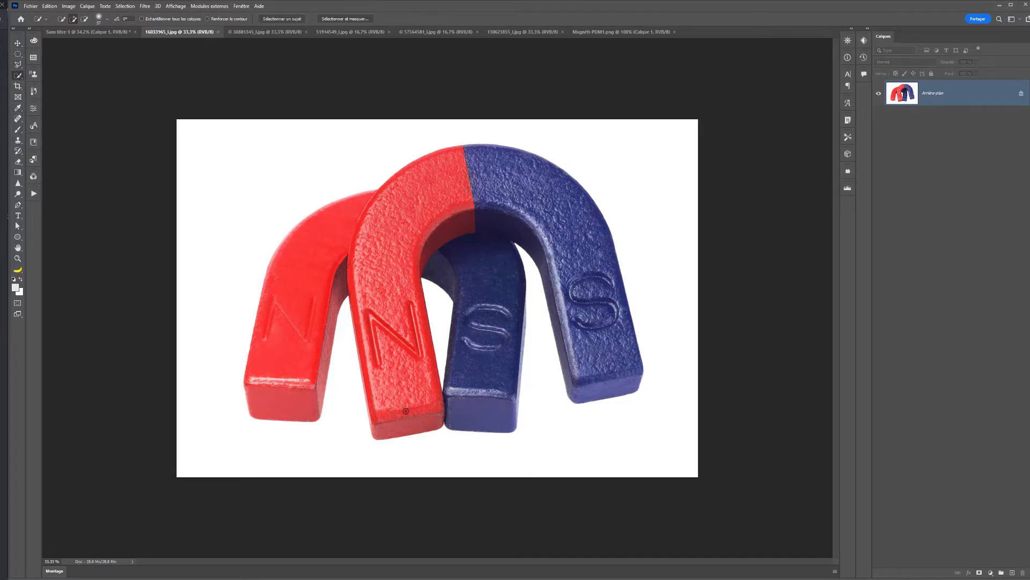
mouse_move(407, 414)
left_mouse_down()
mouse_move(402, 386)
mouse_move(413, 416)
mouse_move(425, 409)
mouse_move(403, 323)
mouse_move(404, 255)
mouse_move(385, 297)
mouse_move(378, 408)
mouse_move(364, 347)
mouse_move(366, 241)
mouse_move(391, 199)
mouse_move(352, 260)
mouse_move(376, 199)
mouse_move(427, 172)
mouse_move(506, 170)
mouse_move(528, 179)
mouse_move(440, 188)
mouse_move(421, 251)
mouse_move(458, 222)
mouse_move(529, 228)
left_mouse_up()
mouse_move(504, 321)
left_mouse_down()
mouse_move(491, 270)
mouse_move(466, 262)
left_mouse_up()
mouse_move(562, 200)
left_mouse_down()
mouse_move(584, 267)
mouse_move(588, 340)
left_mouse_up()
- Copy the selected magnet into the Sans titre-1 document and move it slightly right, clear of the reference creature
key("ctrl+c")
key("ctrl+shift+Tab")
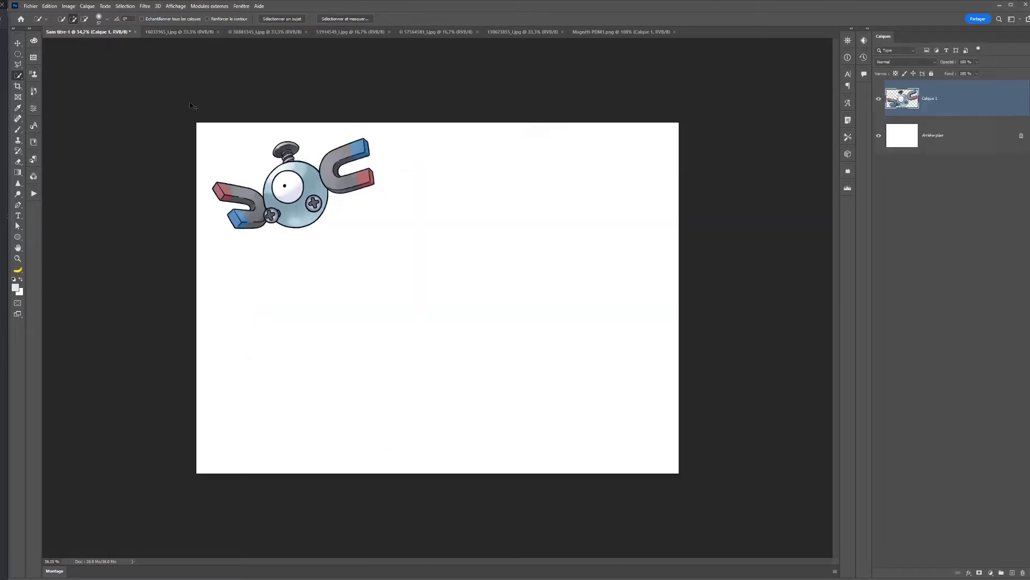
key("ctrl+v")
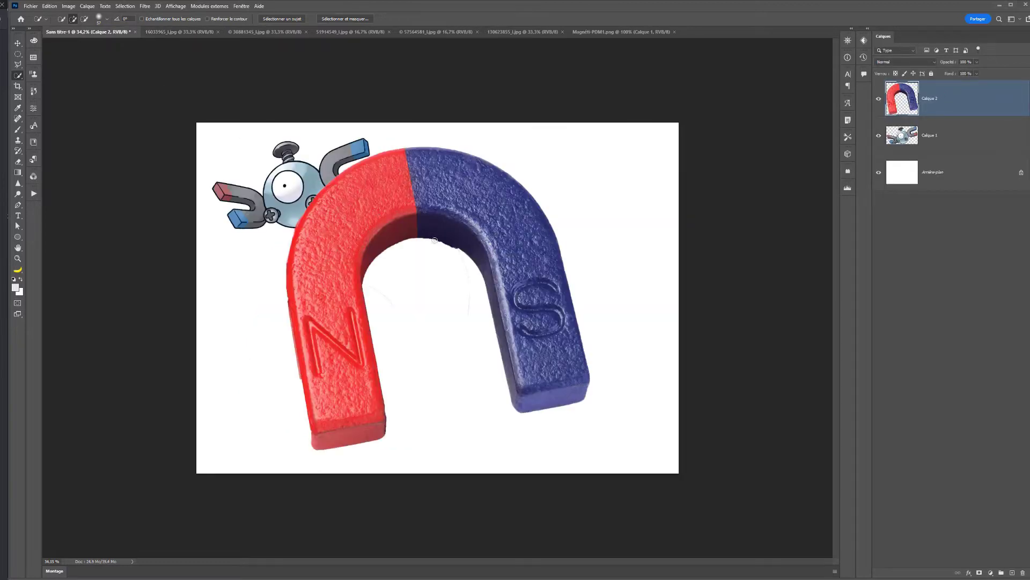
left_click(17, 43)
mouse_move(386, 214)
left_mouse_down()
mouse_move(473, 207)
mouse_move(437, 226)
left_mouse_up()
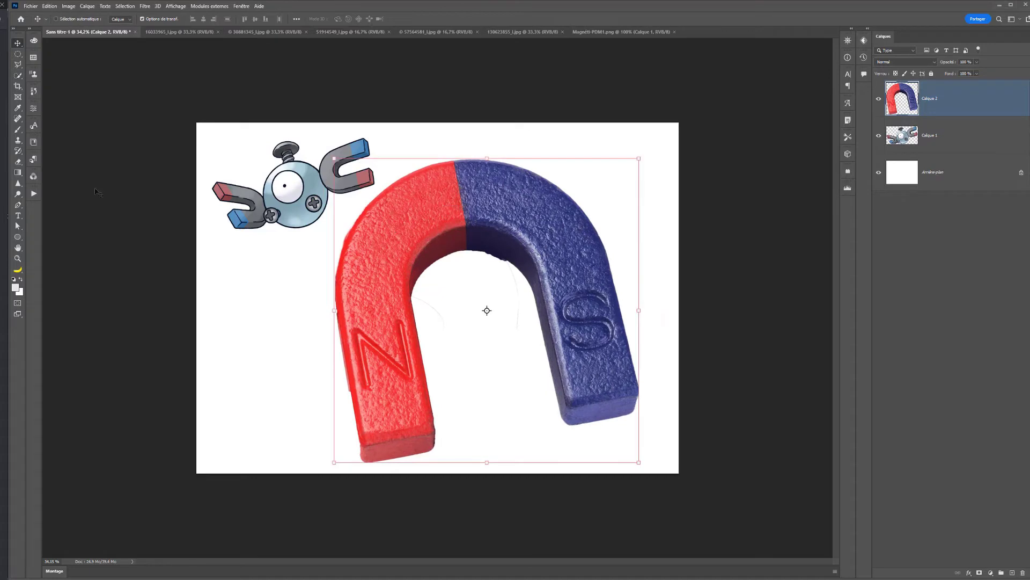
- Add a layer mask to the magnet layer and paint out the stray remnants around the magnet in black
left_click(18, 129)
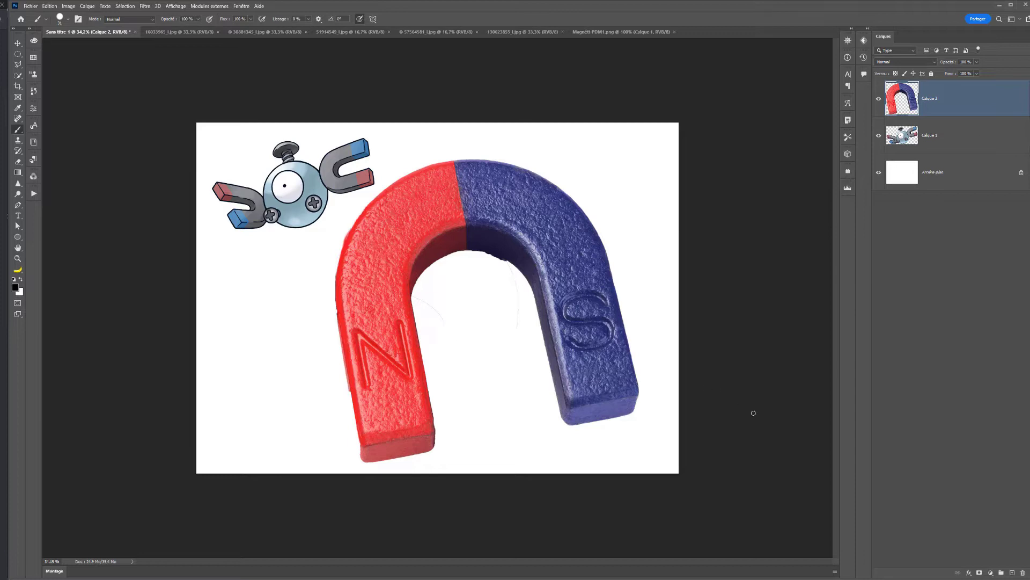
left_click(980, 572)
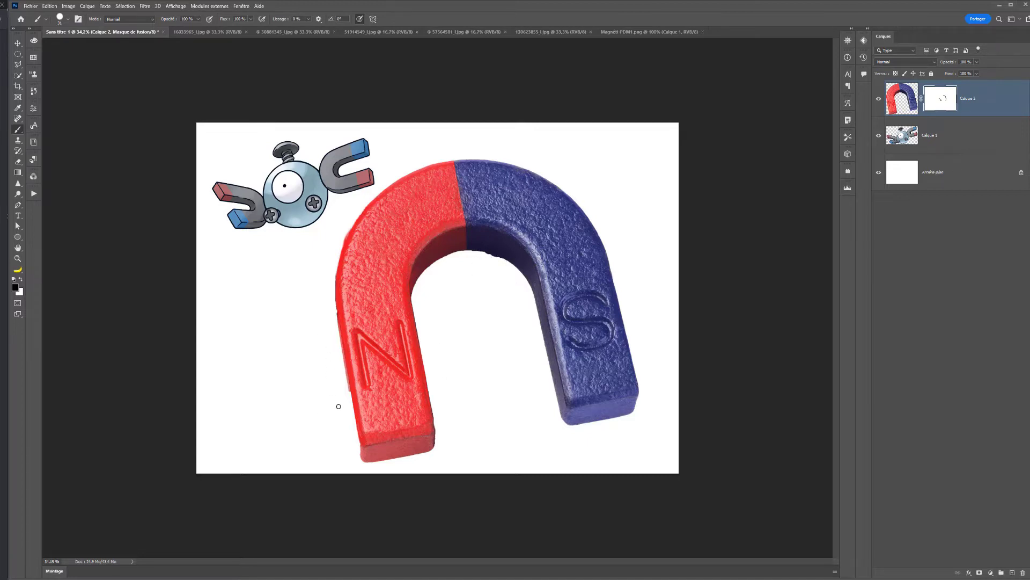
left_click(300, 288)
key("x")
- Outline the leftover fringe along the red leg's outer edge with the Polygonal Lasso, erase it on the layer mask and deselect
key("l")
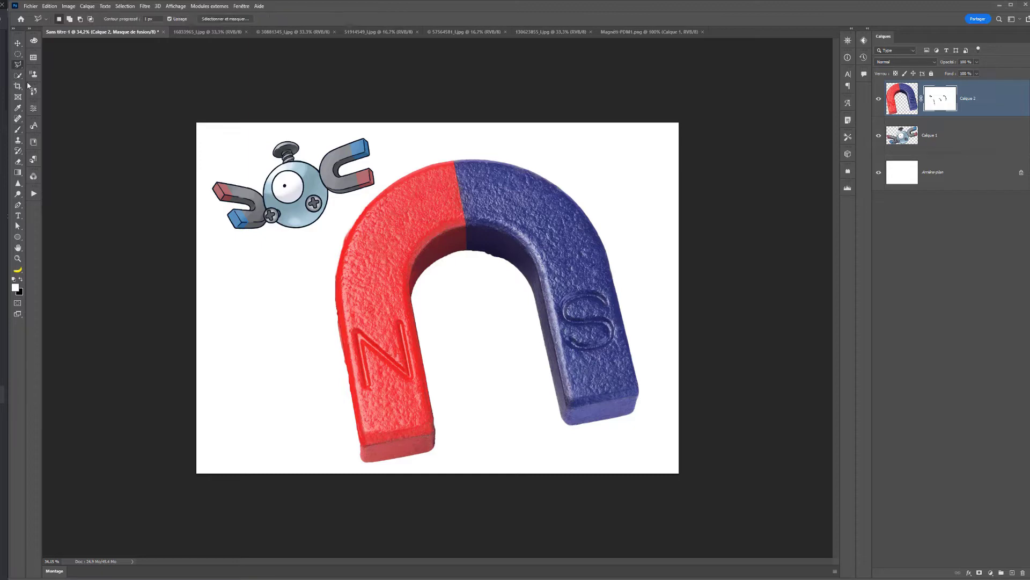
left_click(337, 307)
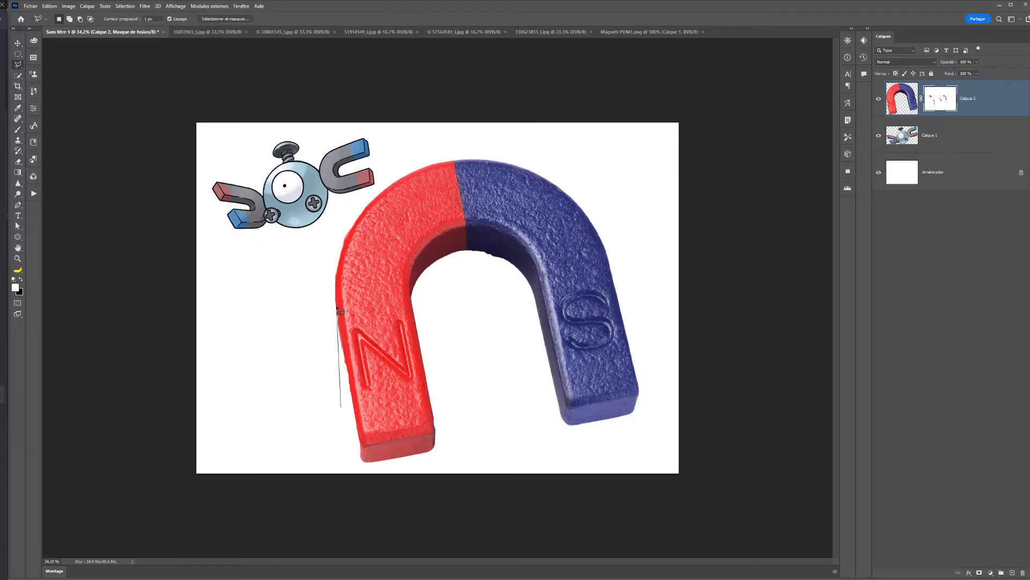
left_click(360, 459)
left_click(346, 440)
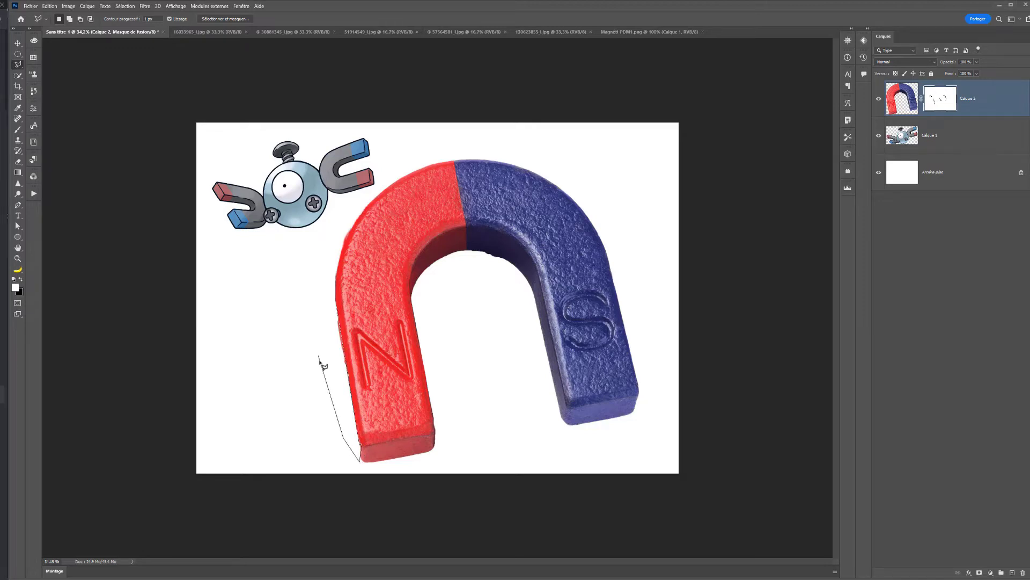
double_click(320, 340)
key("Delete")
key("ctrl+s")
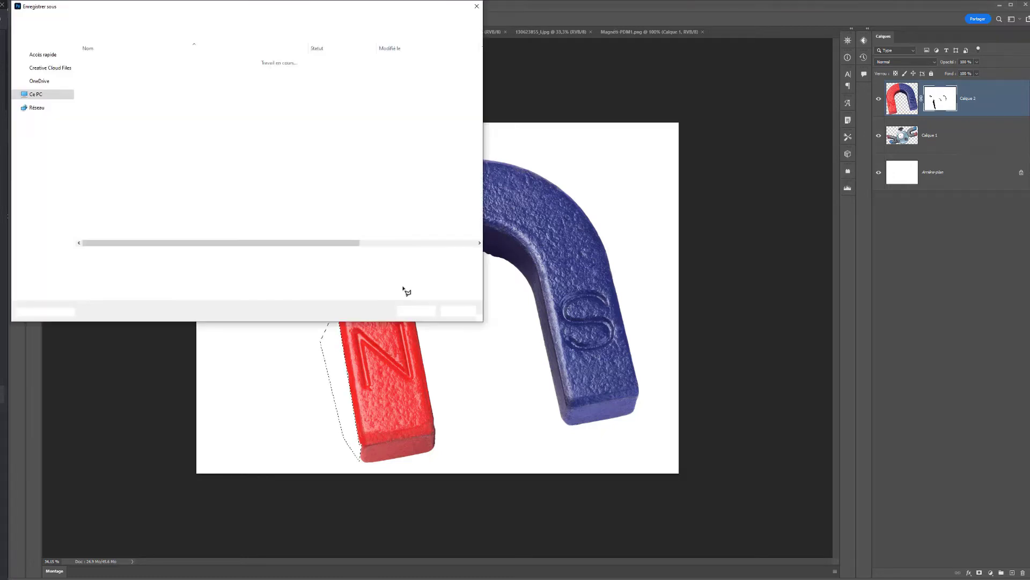
key("Escape")
key("ctrl+d")
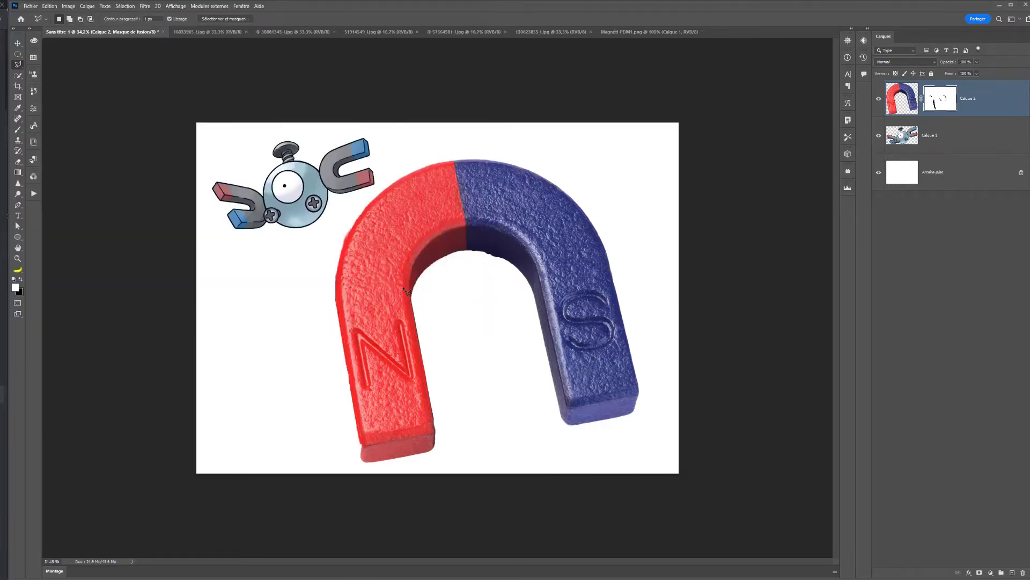
- Scale the magnet down to about 23% and place it in the lower part of the canvas below the reference creature
scroll(412, 332, "down", 1)
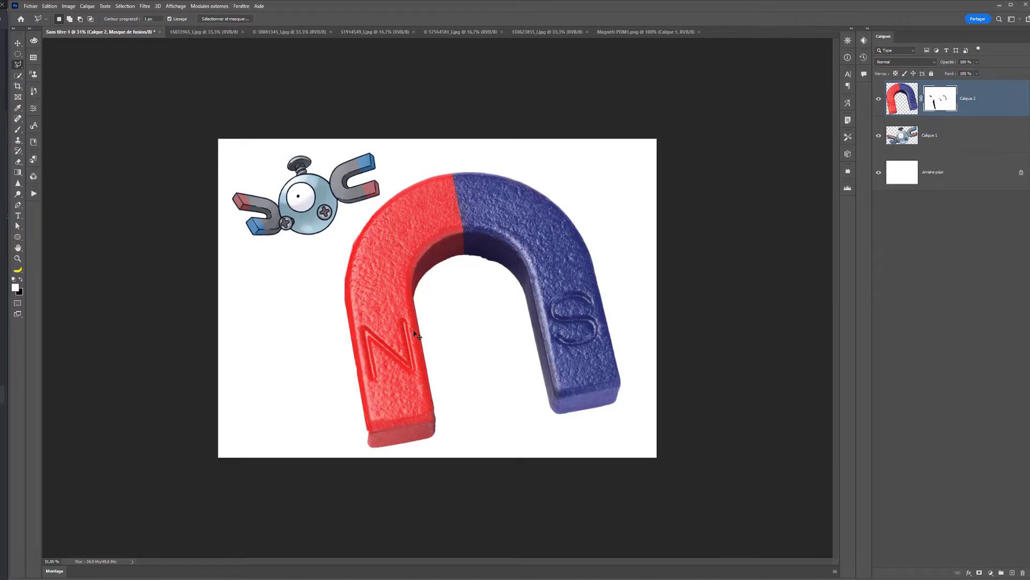
key("ctrl+t")
left_click_drag(621, 171, 406, 383)
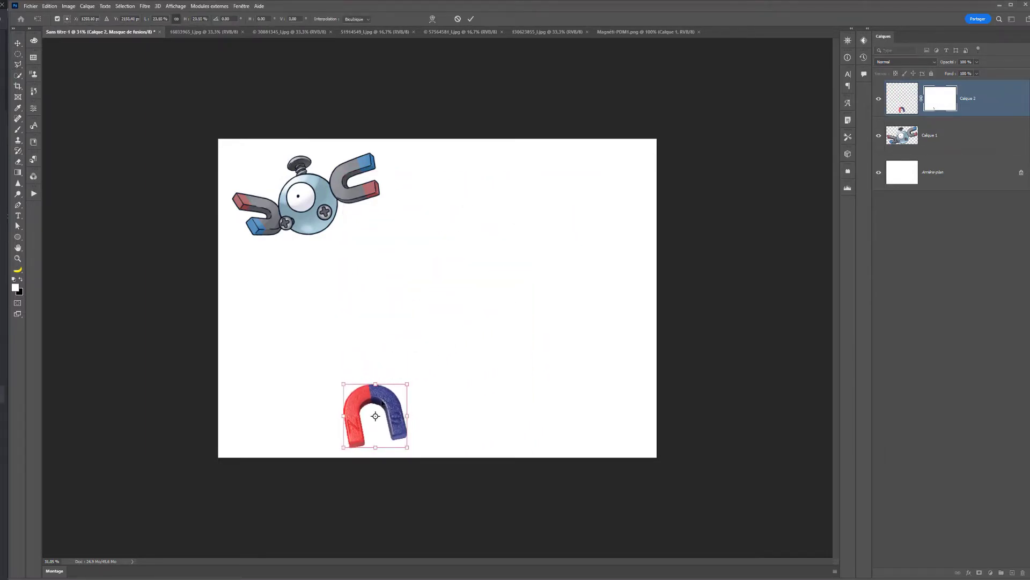
left_click_drag(375, 414, 375, 381)
key("Return")
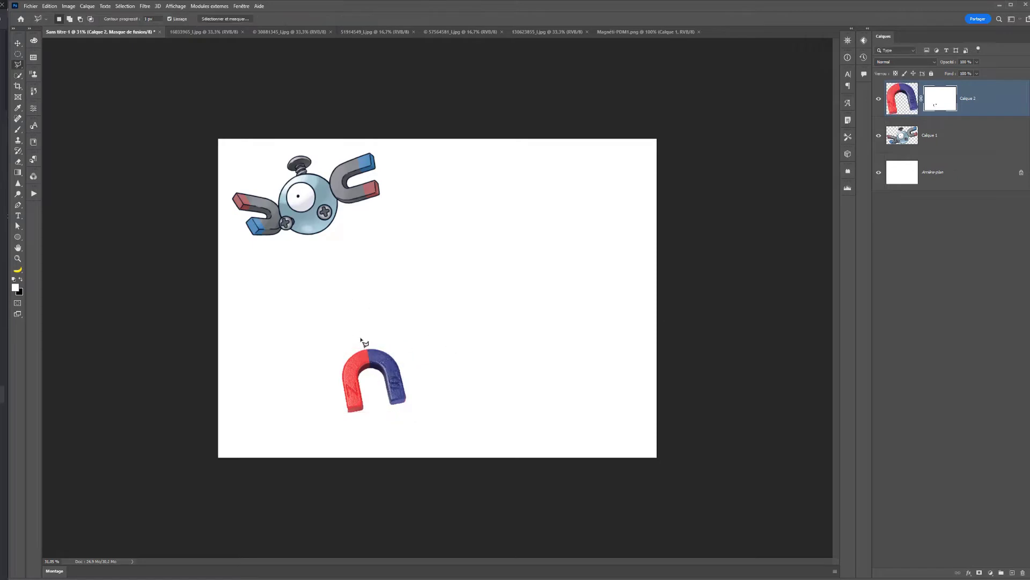
- Duplicate the small magnet and place the copy to its left
scroll(361, 349, "up", 3)
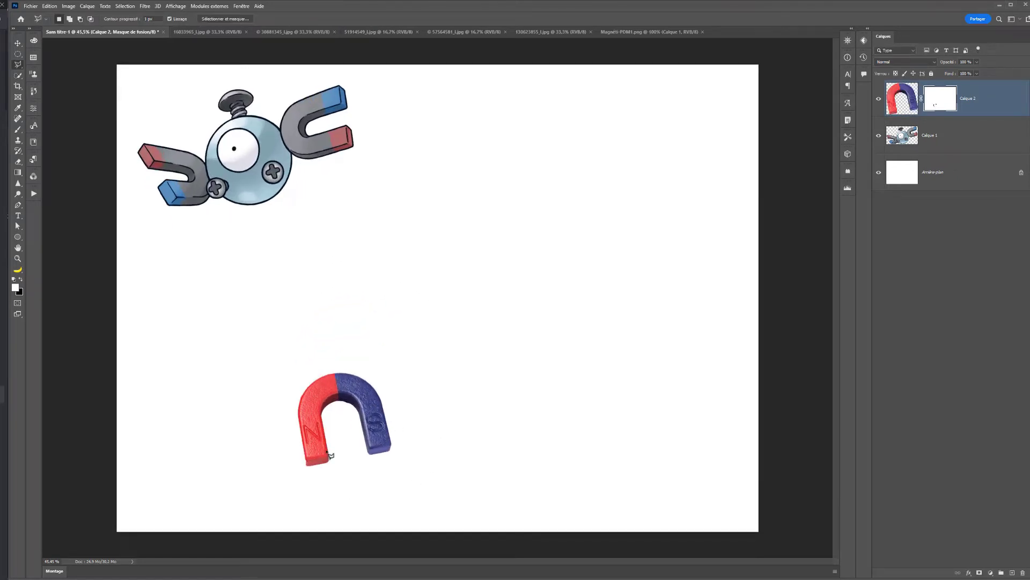
scroll(330, 454, "down", 2)
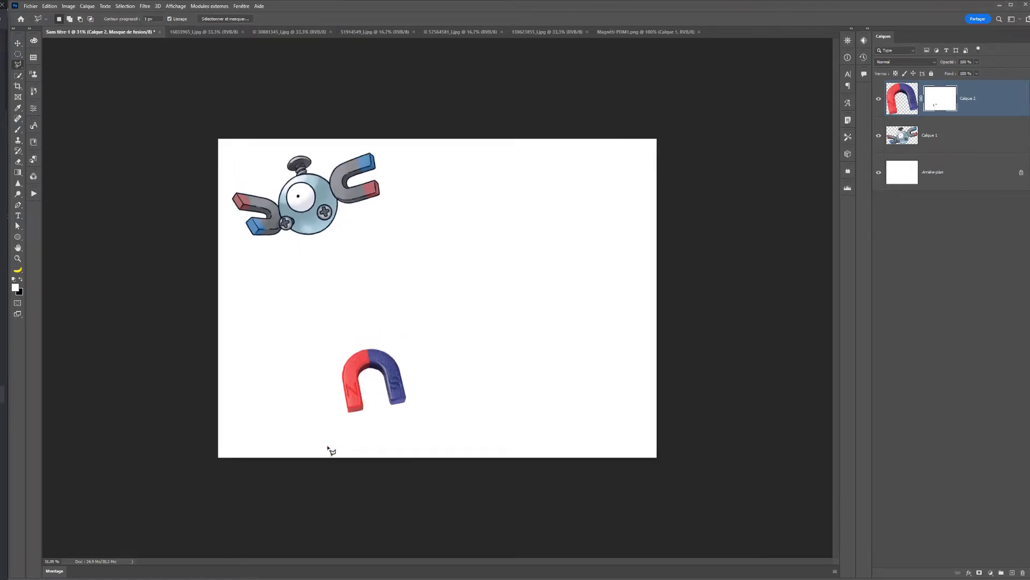
left_click(16, 43)
left_click_drag(347, 385, 245, 375)
key("x")
- Open the screw photo and isolate the whole screw with Select Subject
left_click(276, 34)
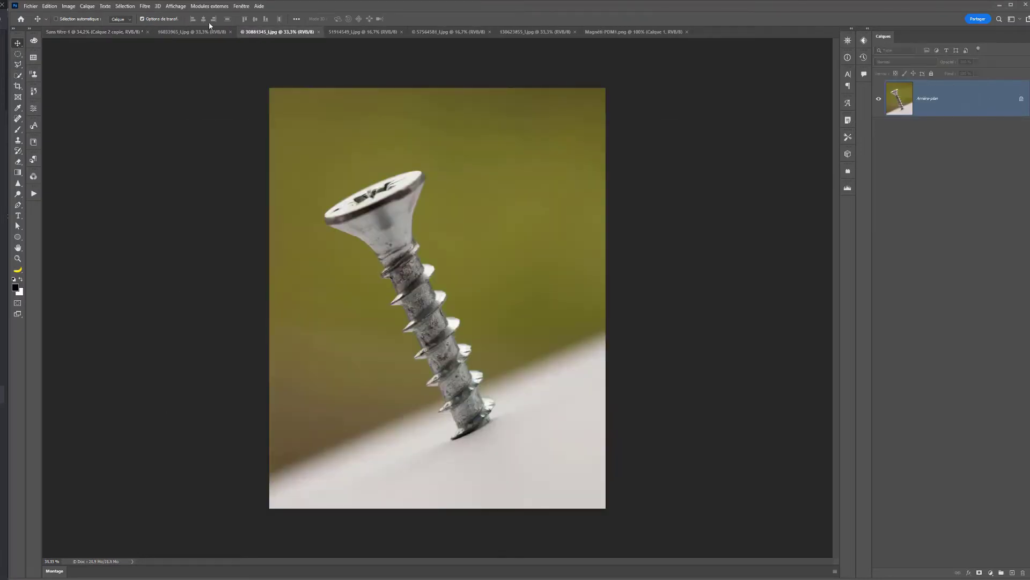
left_click(18, 75)
mouse_move(375, 213)
left_mouse_down()
mouse_move(413, 267)
mouse_move(397, 215)
mouse_move(405, 182)
mouse_move(358, 197)
left_mouse_up()
key("ctrl+d")
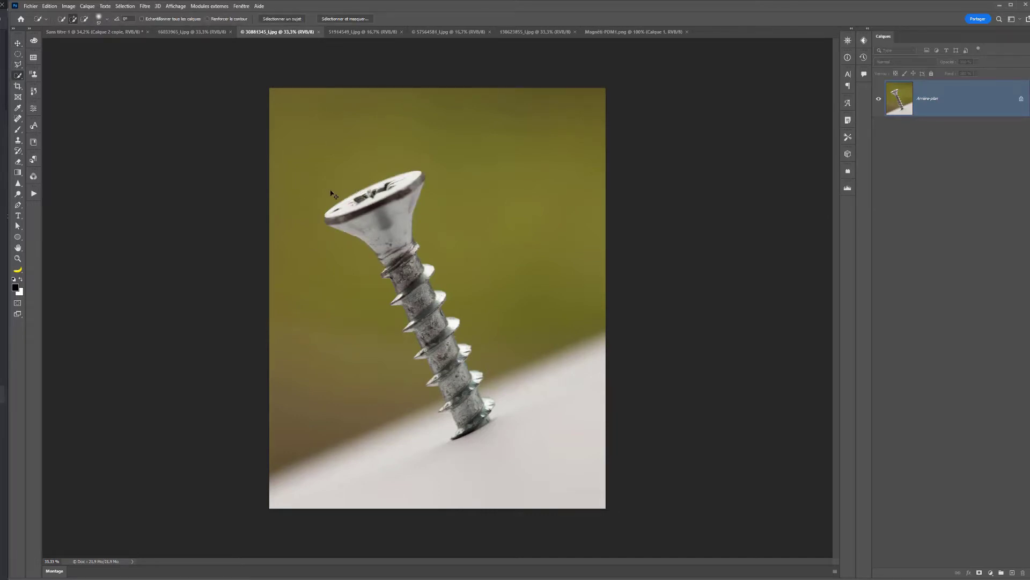
left_click(297, 20)
- Copy the selected screw into the Sans titre-1 document and move it to the canvas's right edge
key("ctrl+c")
left_click(94, 32)
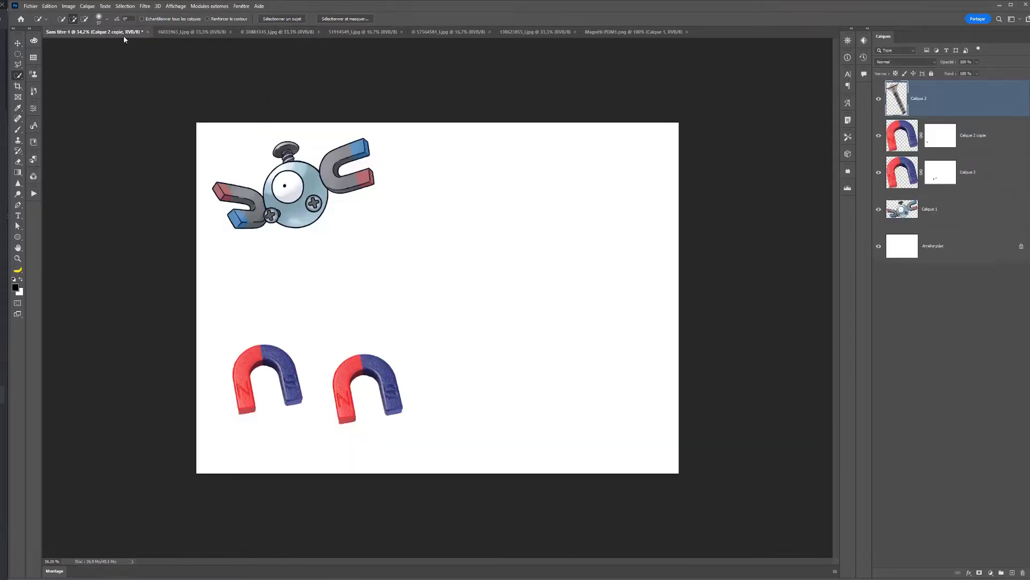
key("ctrl+v")
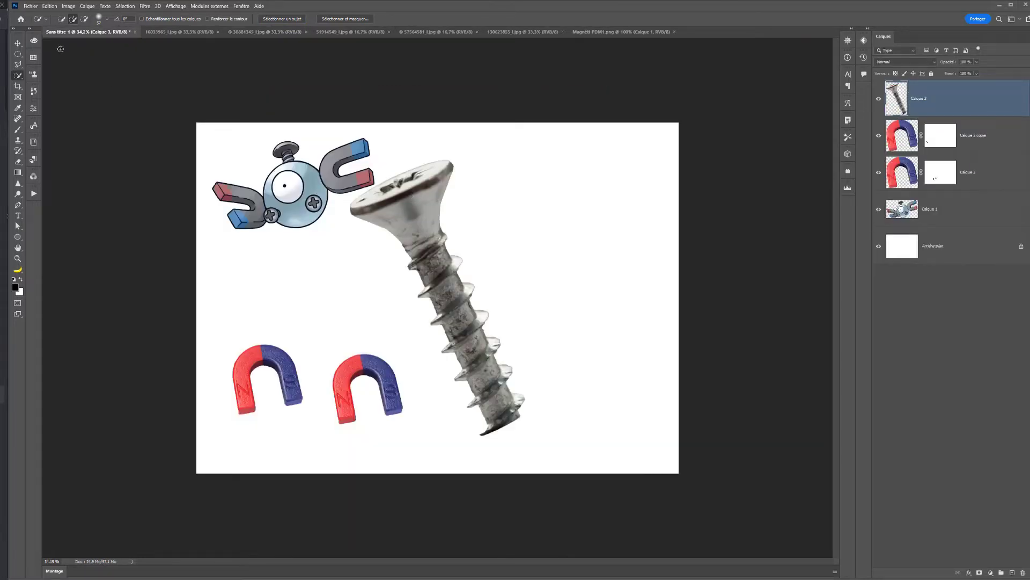
key("v")
left_click_drag(456, 274, 621, 280)
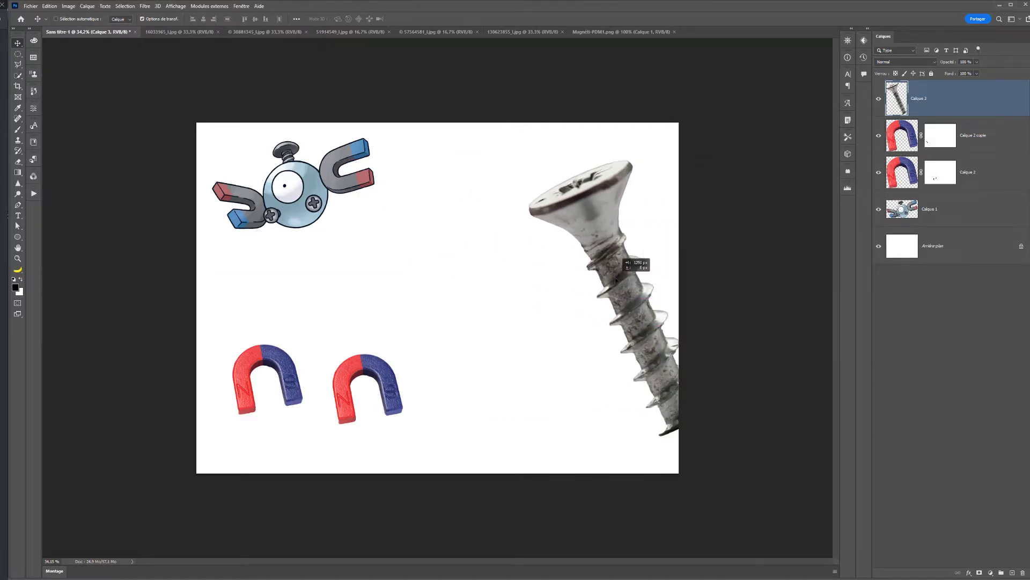
- Hide the screw layer and close the two-magnet and screw source photos
left_click(879, 99)
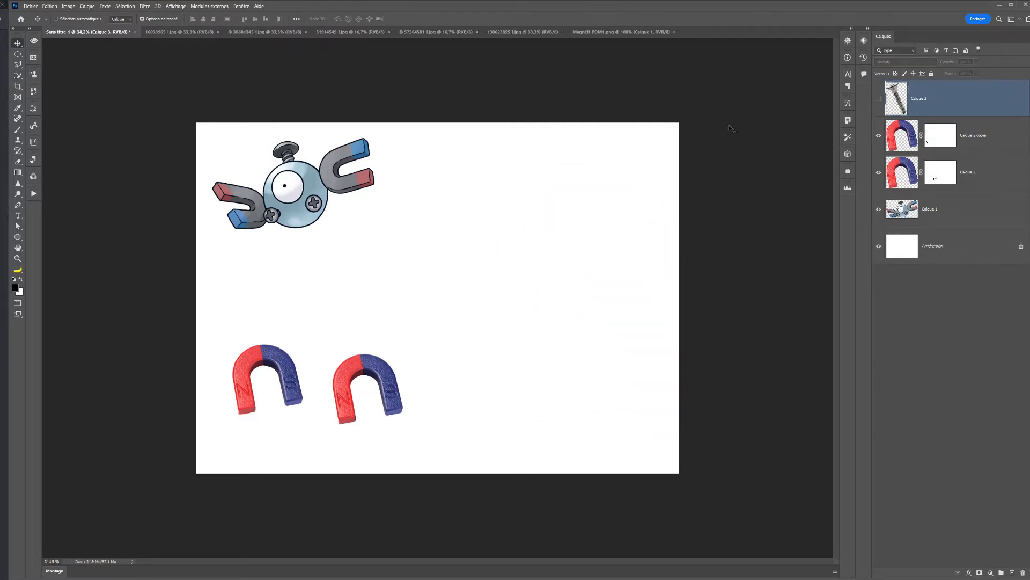
left_click(203, 32)
left_click(218, 32)
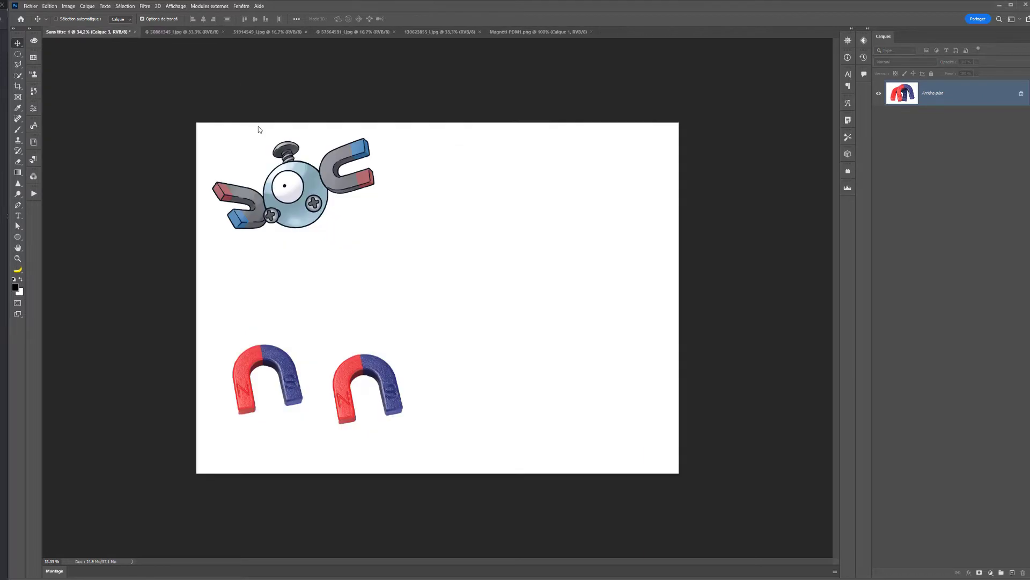
left_click(183, 32)
left_click(223, 31)
- Select the chrome sphere in its photo with a circular Elliptical Marquee selection fitted just inside its edge
left_click(180, 32)
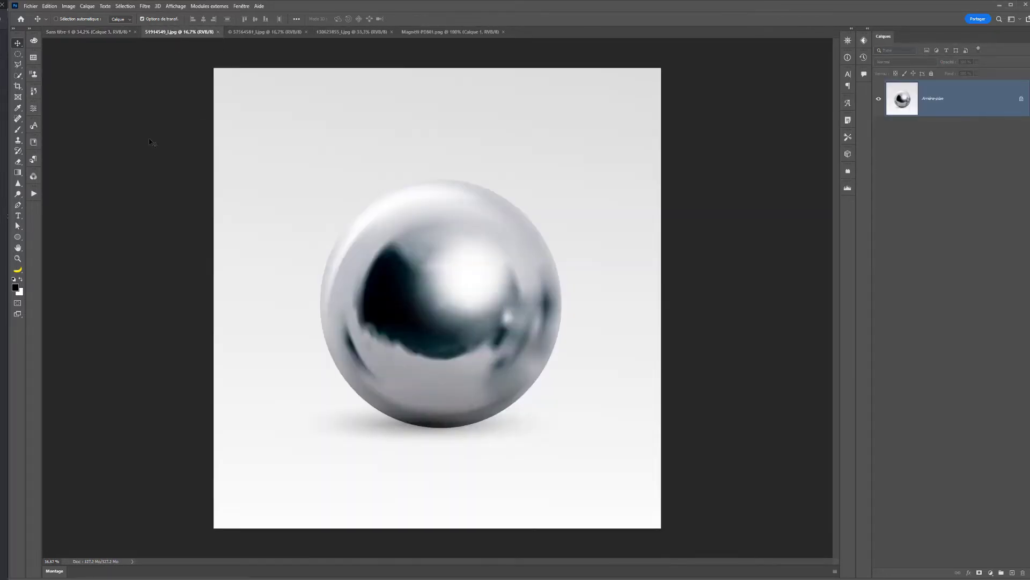
left_click(18, 55)
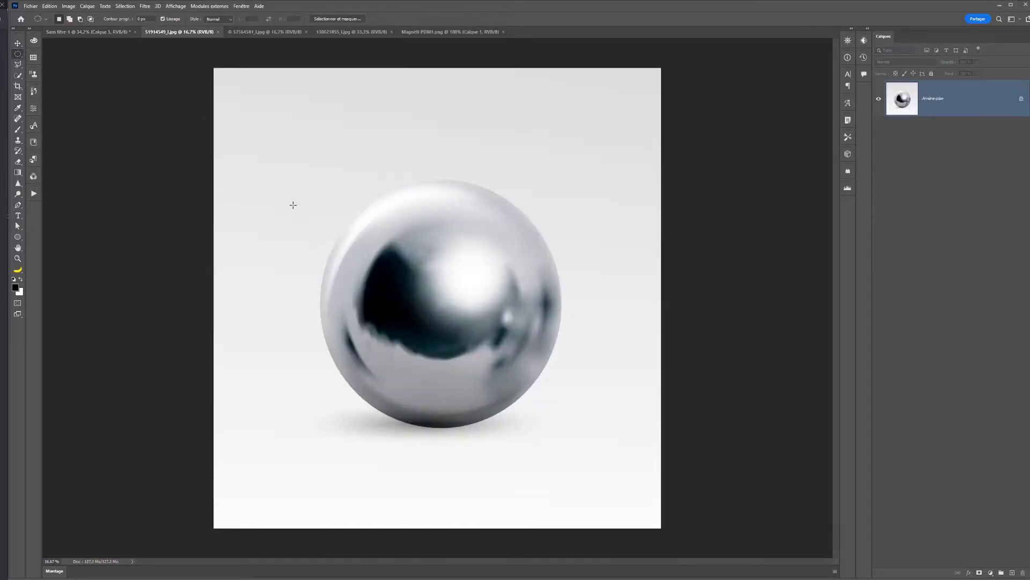
left_click_drag(439, 309, 555, 180)
left_click_drag(485, 280, 490, 284)
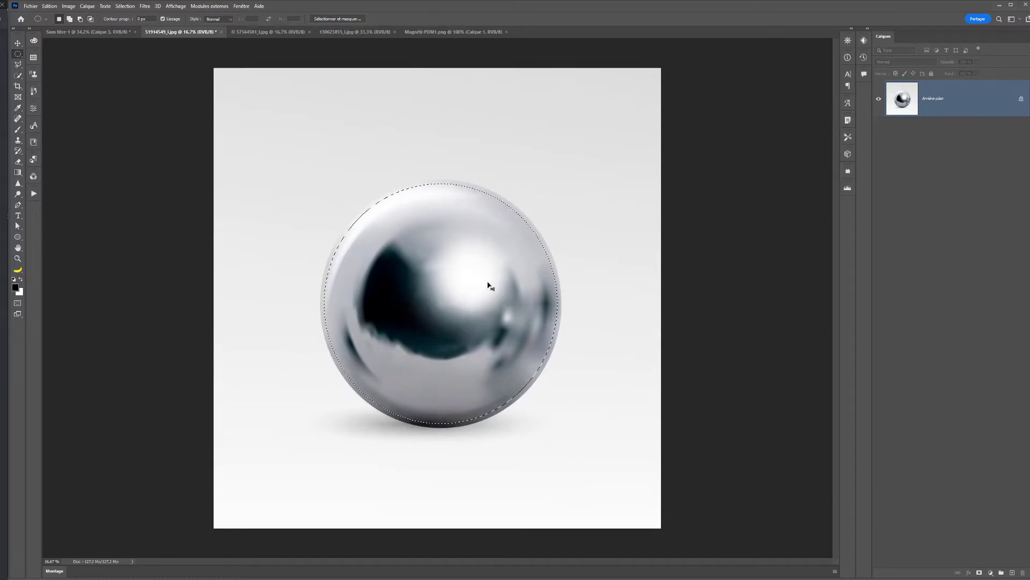
- Cut the selected chrome sphere out of its photo and paste it into the Sans titre-1 document
key("BackSpace")
left_click(97, 36)
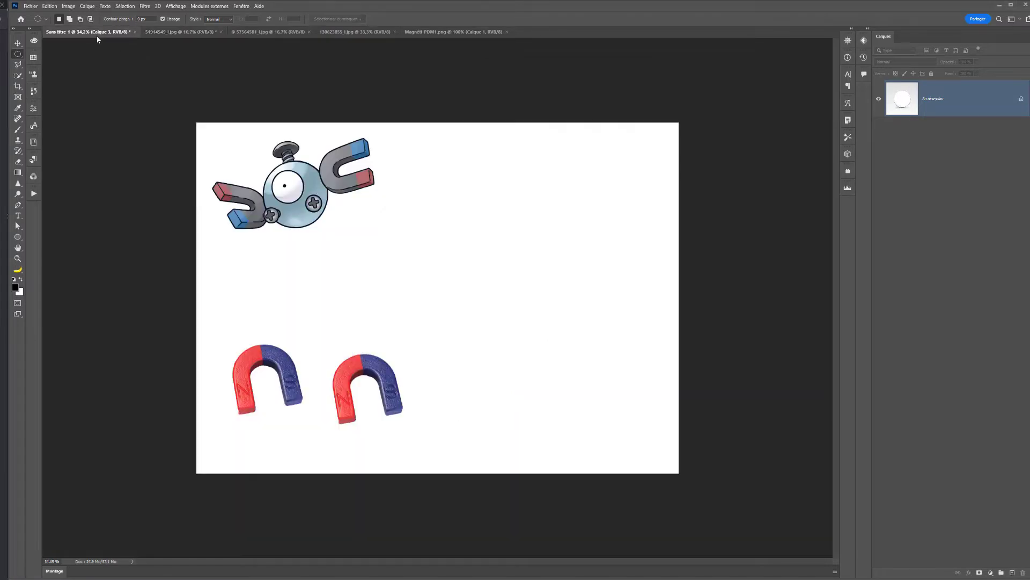
key("ctrl+v")
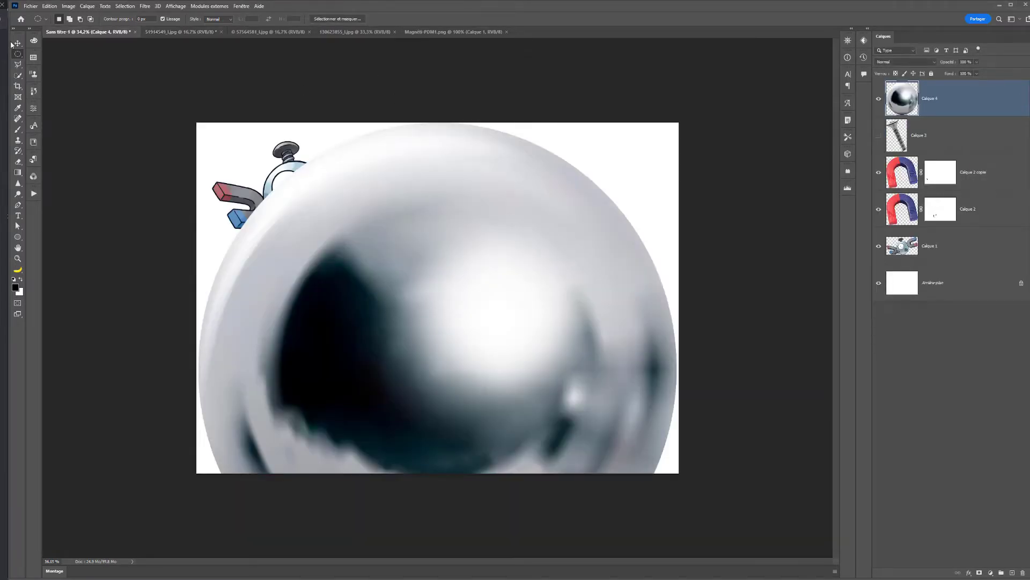
- Scale the chrome sphere down to about 34% and place it in the upper middle of the canvas, beside the reference illustration
left_click(17, 43)
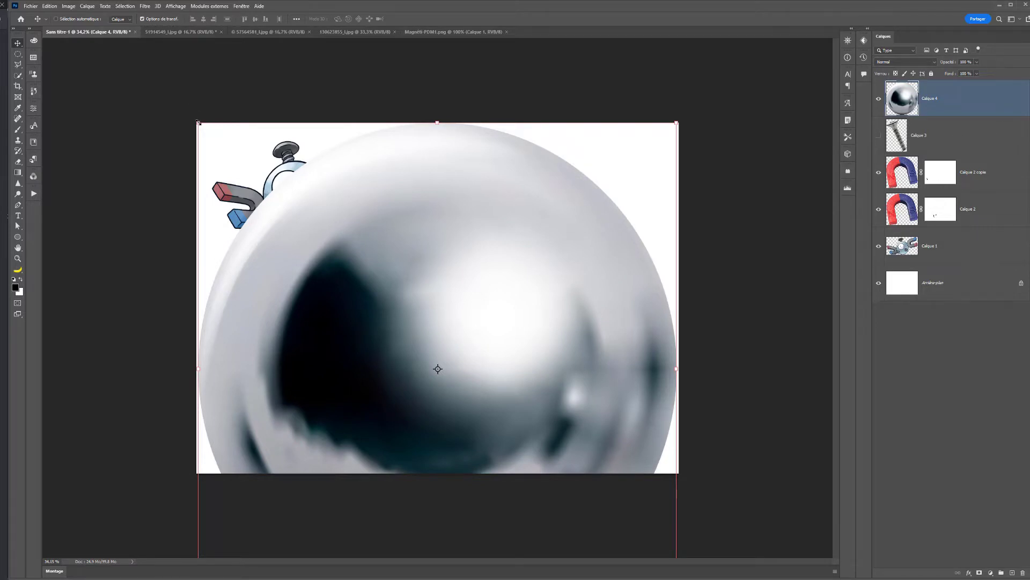
left_click_drag(198, 122, 383, 253)
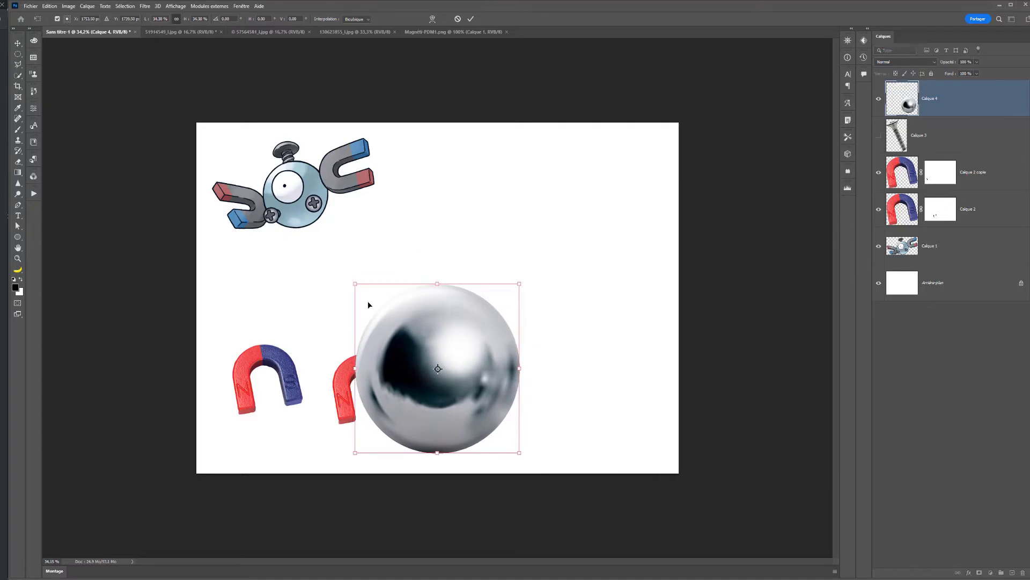
left_click_drag(481, 400, 535, 295)
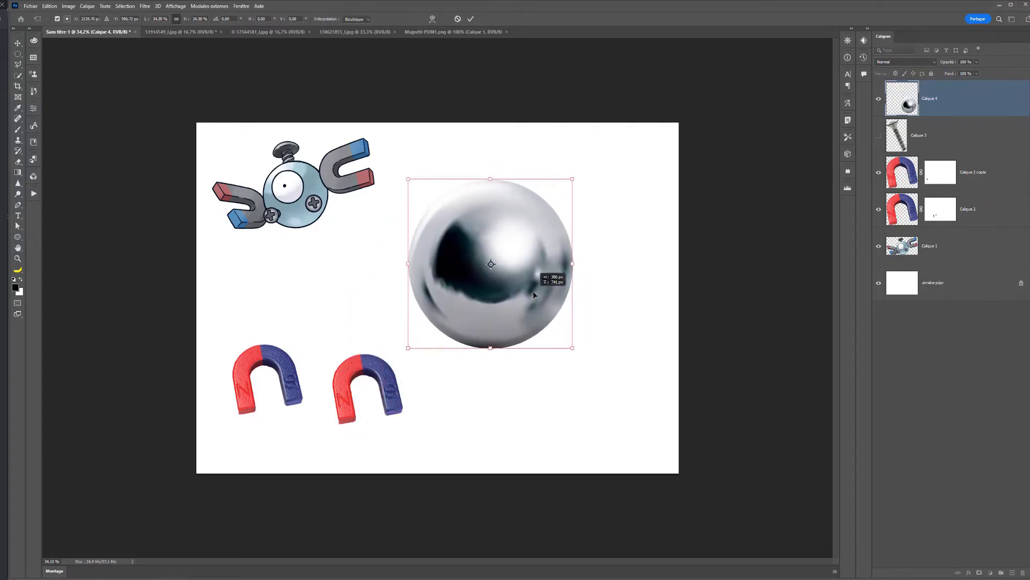
key("Return")
- Close the source photo of the single horseshoe magnet with iron filings and return to the Sans titre-1 document
left_click(353, 33)
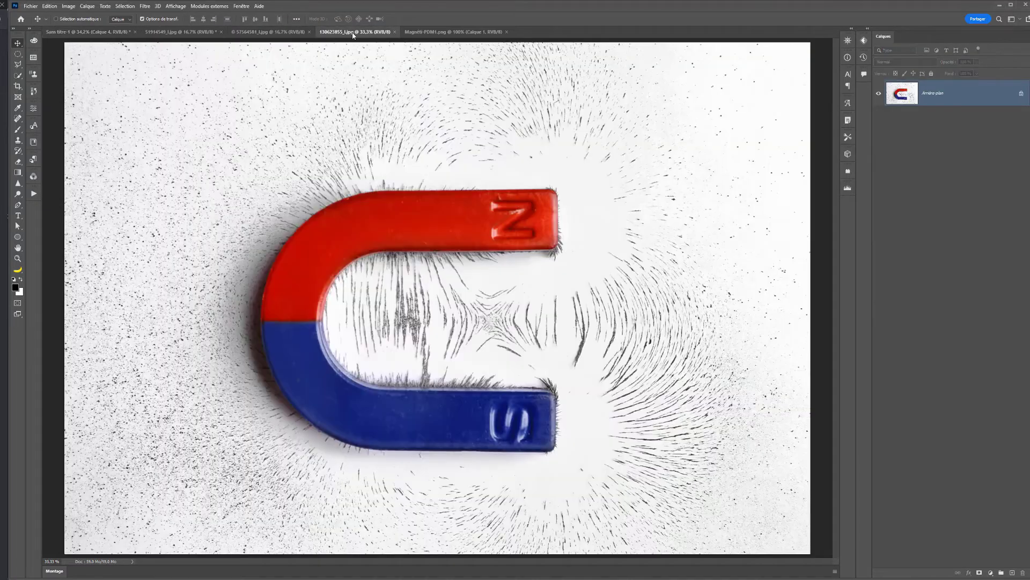
left_click(395, 32)
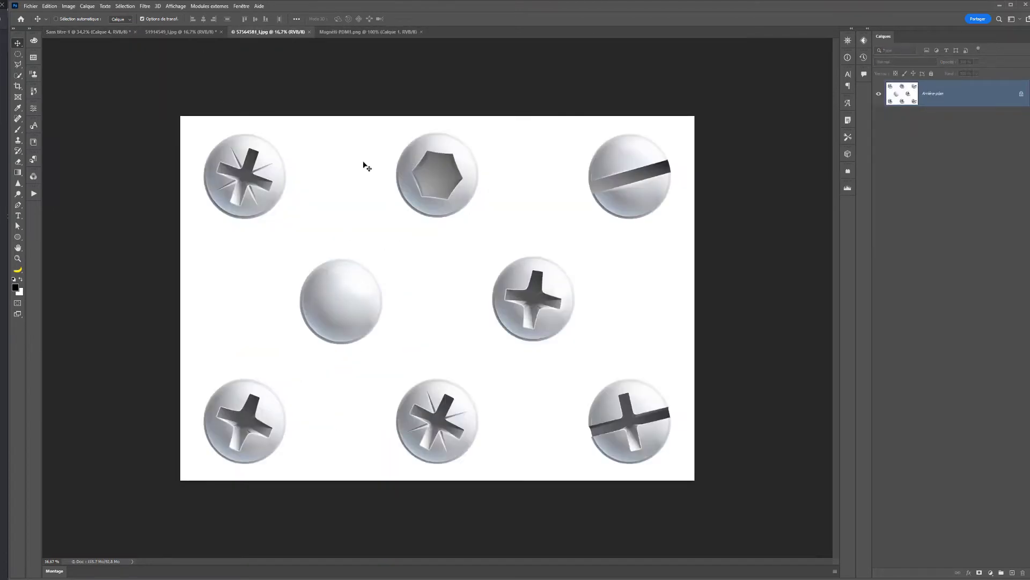
left_click(102, 32)
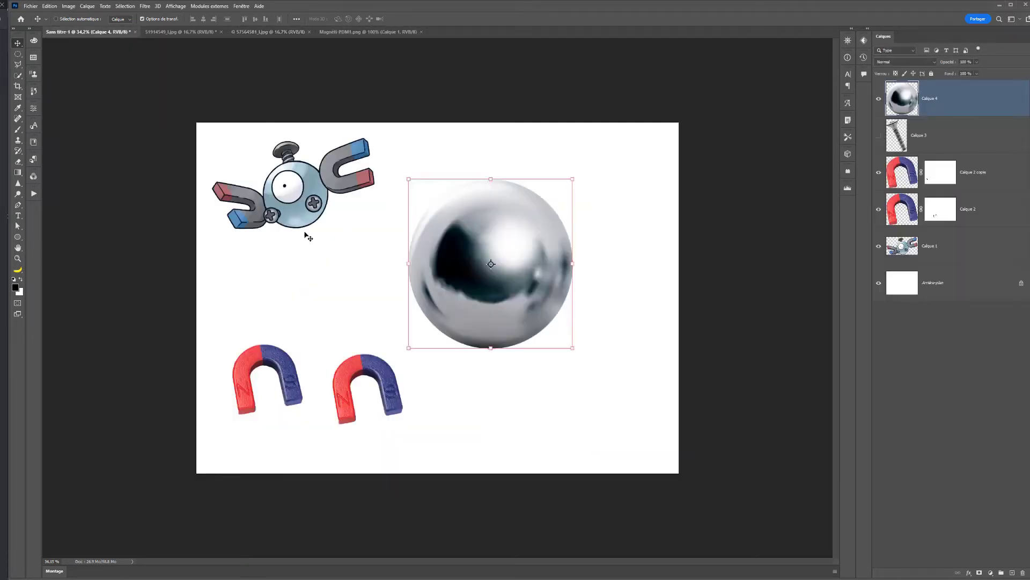
- In the screw-head photo, select the lower-left cross-head screw with a circular Elliptical Marquee and enlarge the selection to about 109%
left_click(273, 32)
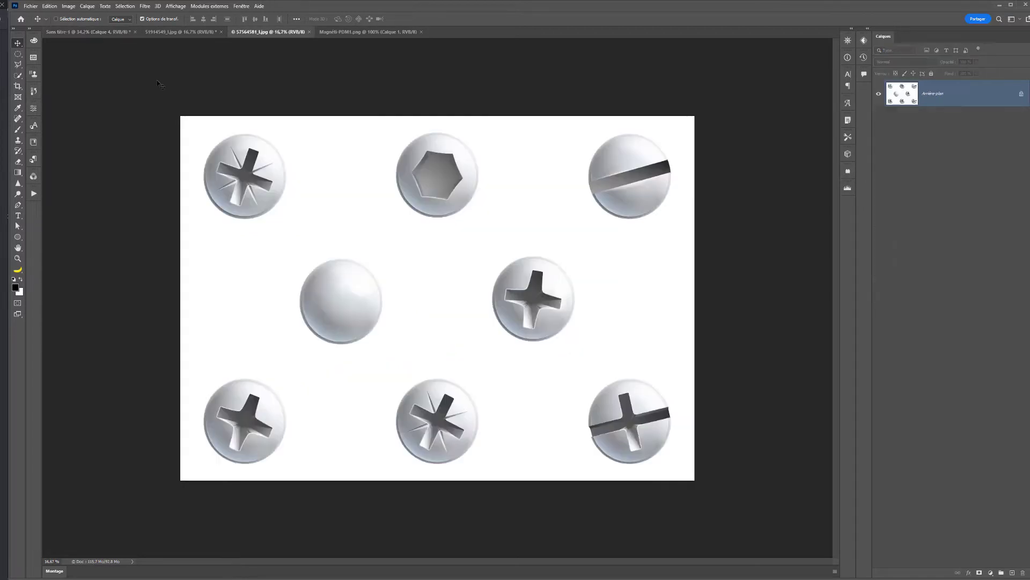
left_click(18, 54)
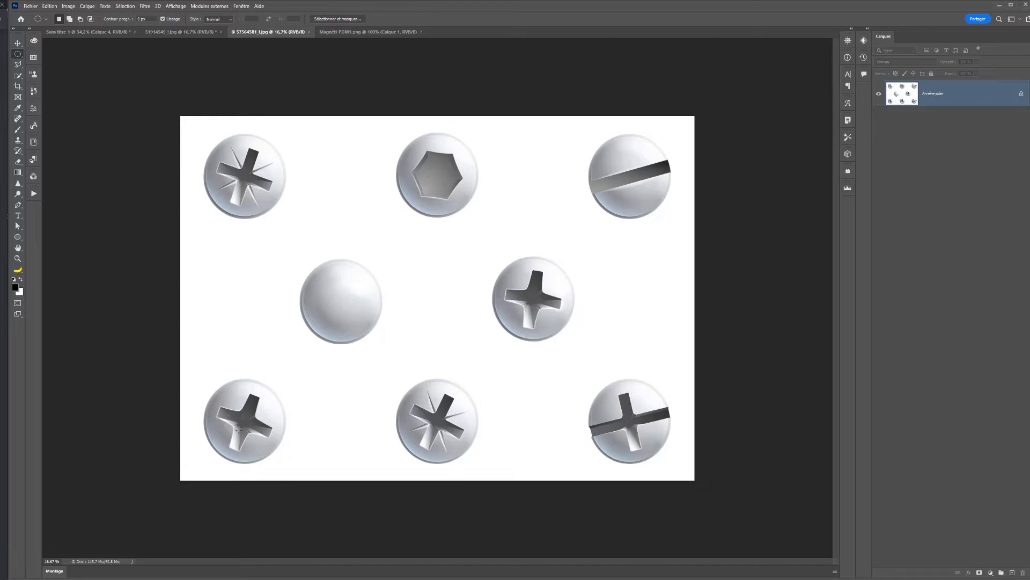
mouse_move(243, 422)
left_mouse_down()
mouse_move(288, 380)
mouse_move(255, 422)
left_mouse_up()
right_click(256, 419)
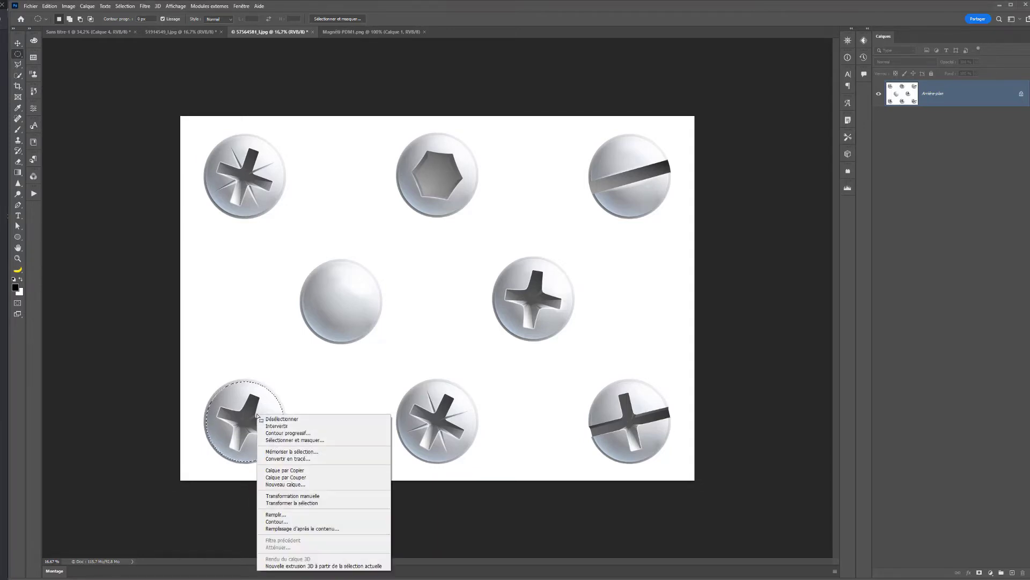
left_click(289, 503)
left_click_drag(285, 381, 288, 378)
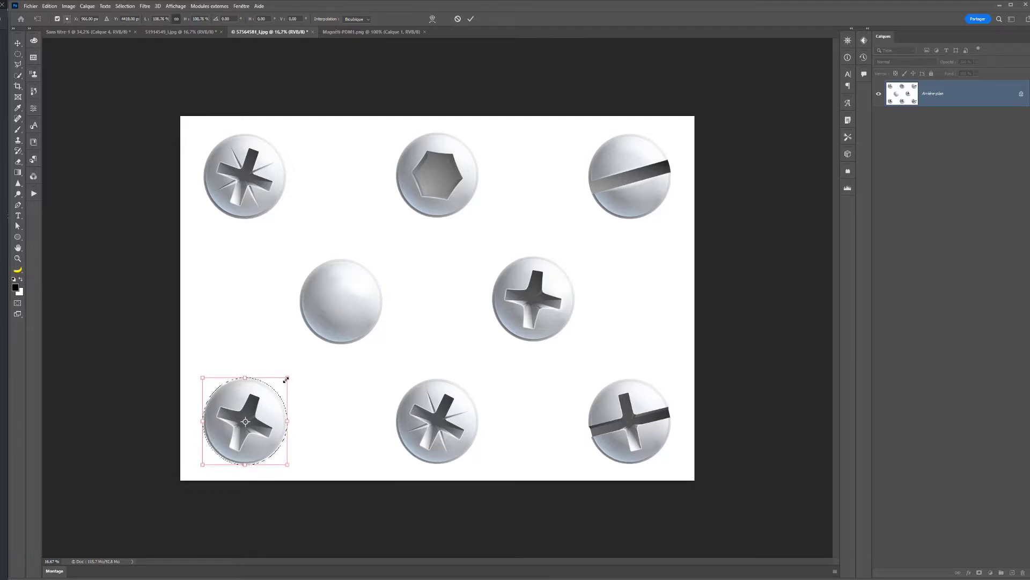
key("alt+space")
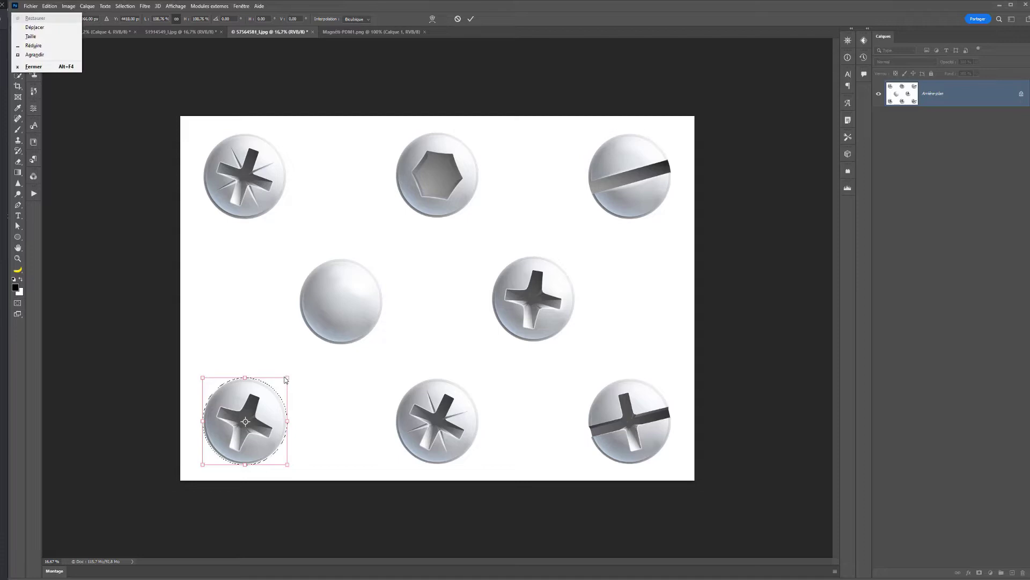
left_click(265, 419)
key("Return")
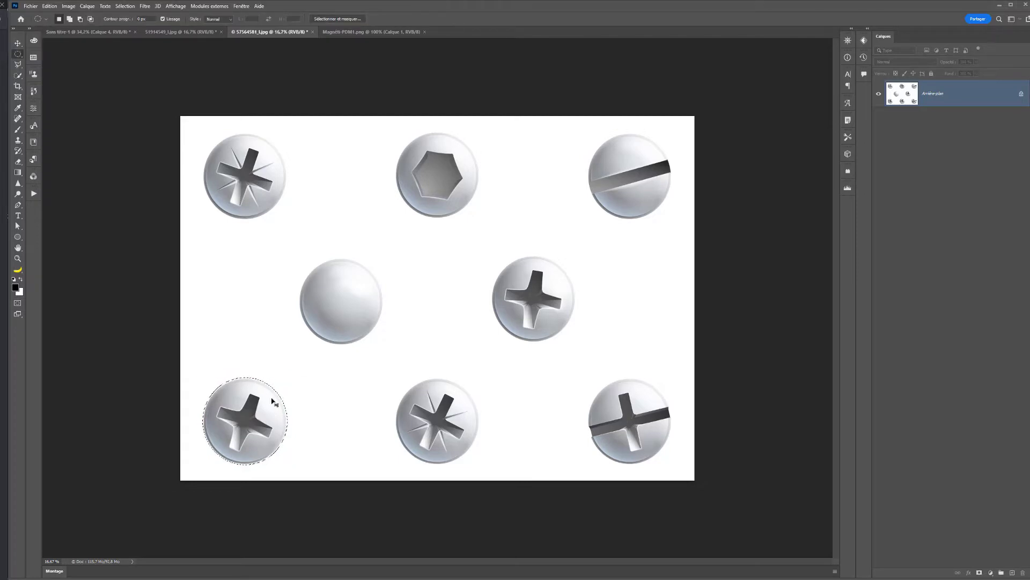
- Copy the selected screw head into the Sans titre-1 document and move it over the lower part of the sphere
left_click(85, 32)
key("ctrl+v")
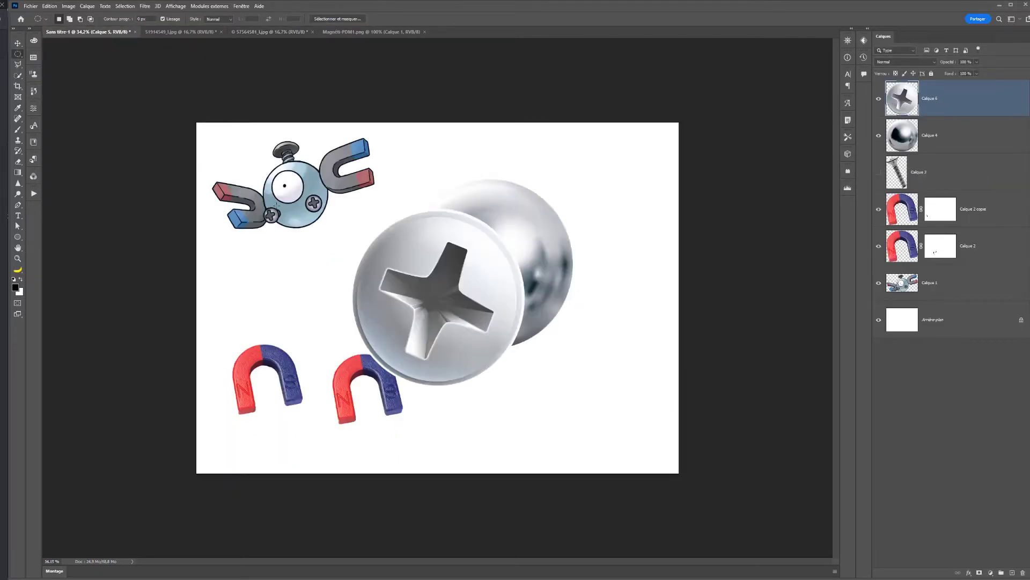
left_click(18, 43)
left_click_drag(437, 338, 494, 360)
- Shrink the screw head to about 37% below the sphere and duplicate its layer in place
key("ctrl+t")
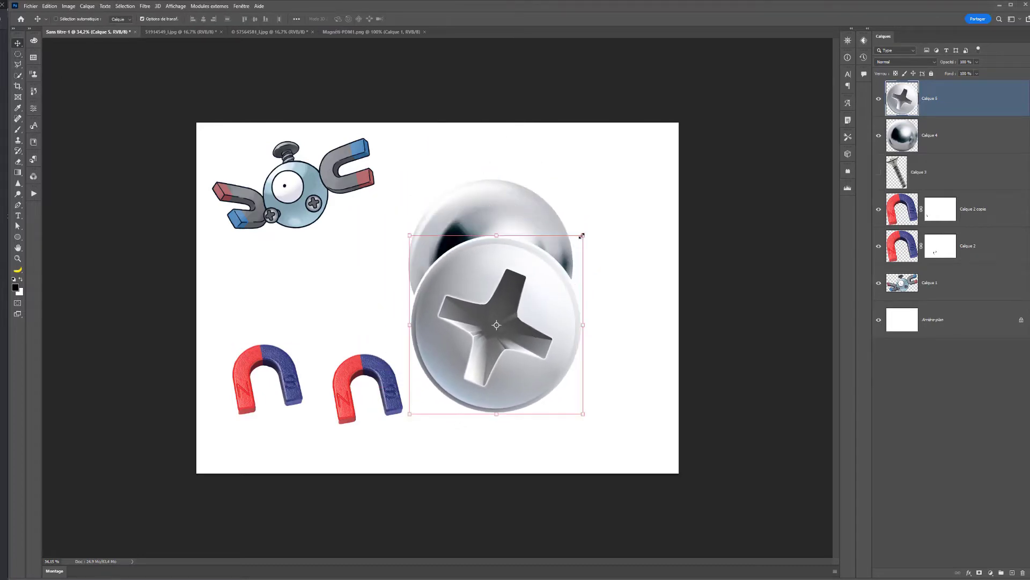
left_click_drag(580, 232, 529, 294)
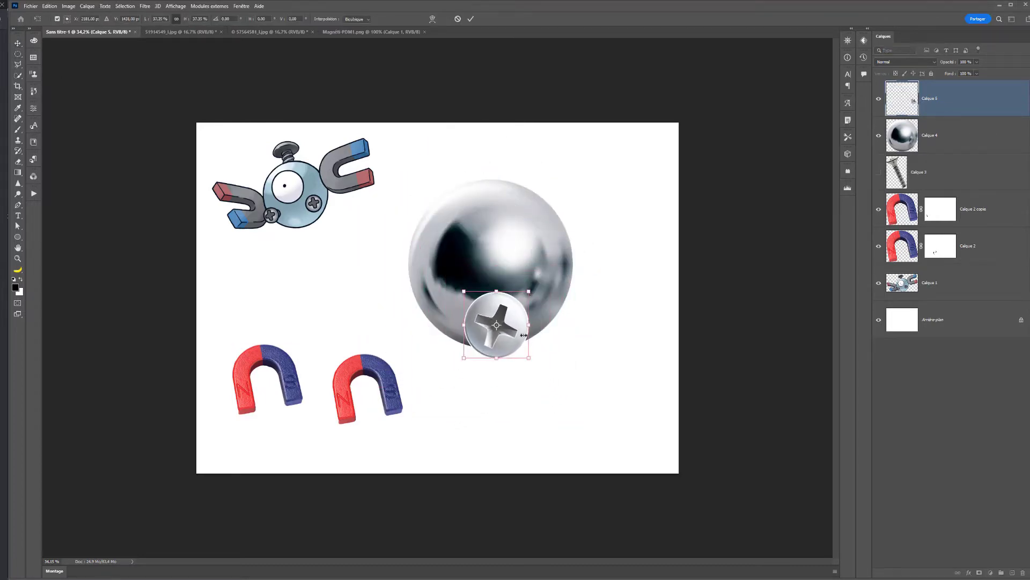
left_click_drag(524, 336, 486, 423)
key("Return")
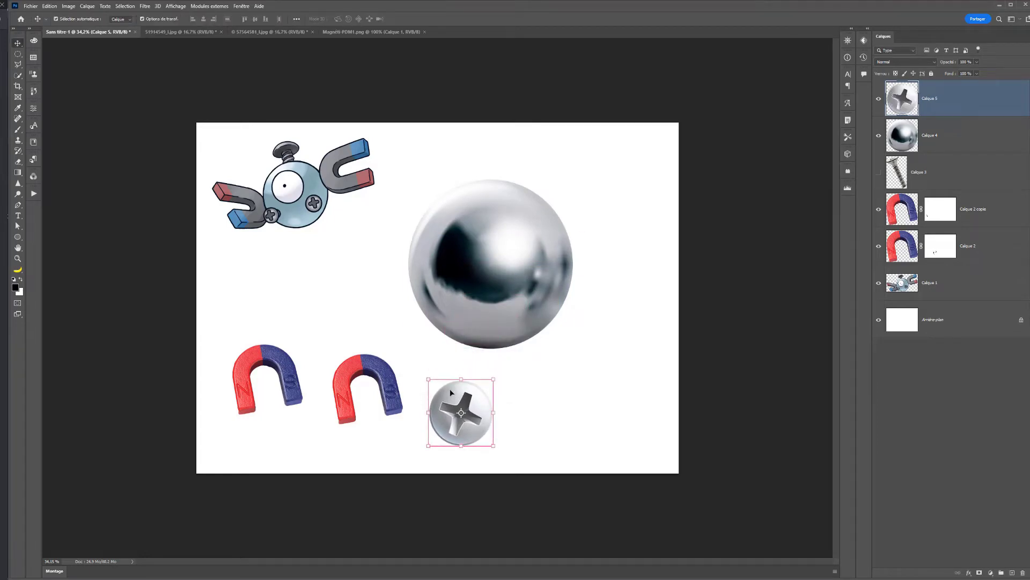
key("ctrl+j")
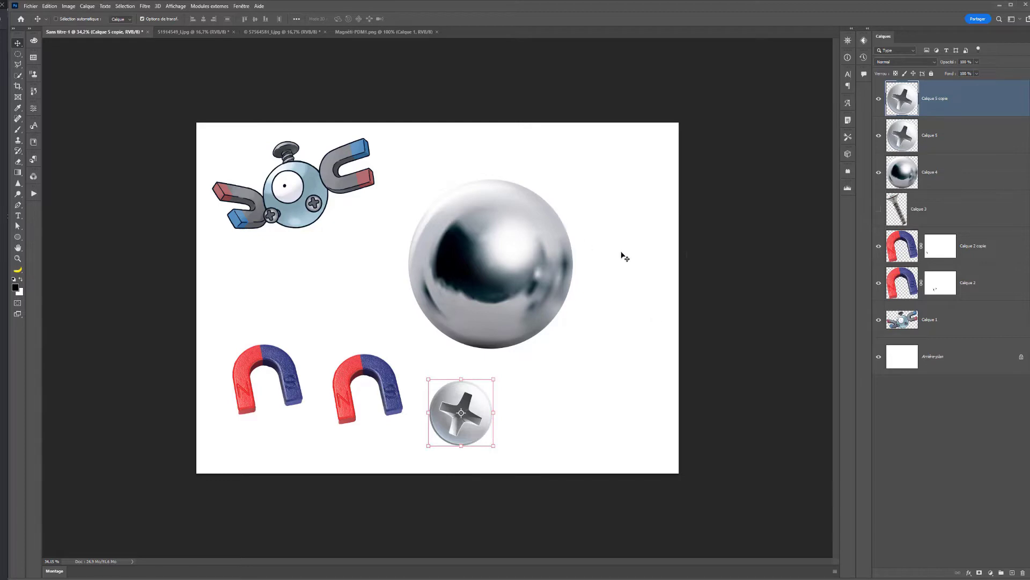
- Show the hidden long screw layer and scale the screw to about 31%, beside the sphere
left_click(879, 210)
left_click(929, 210)
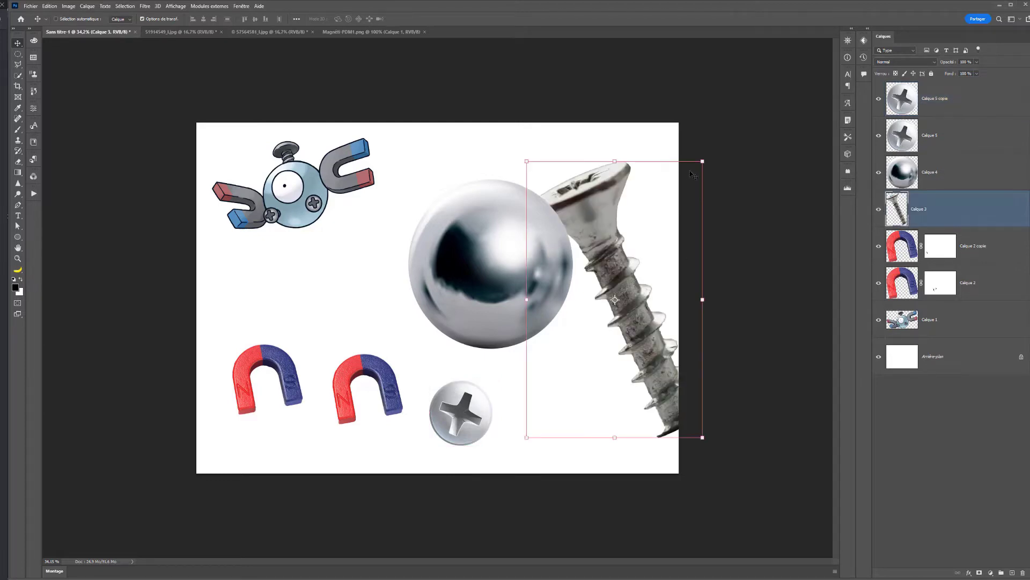
left_click_drag(701, 161, 643, 256)
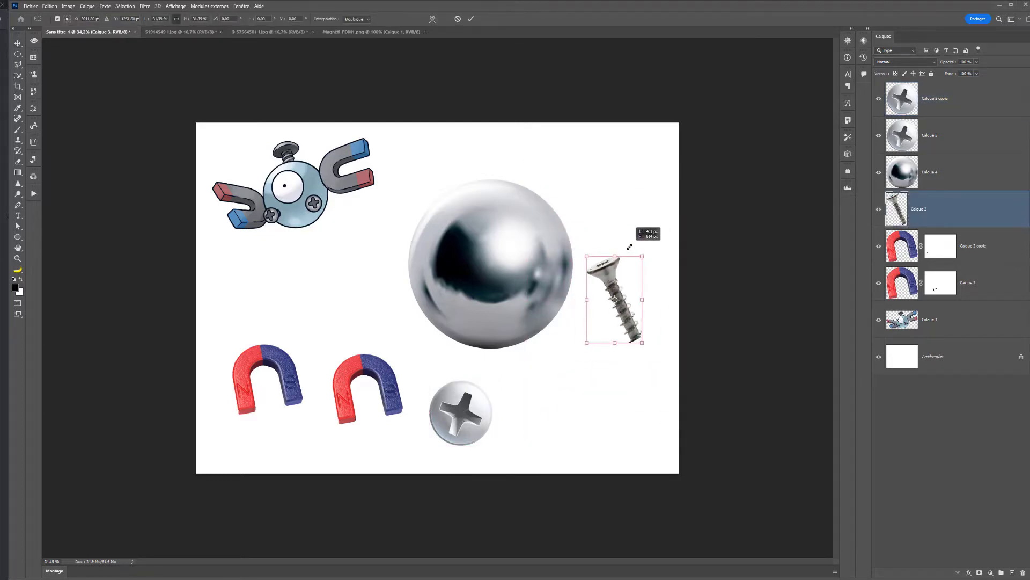
key("Return")
- Put each of the two magnet layers into its own layer group
left_click(997, 288)
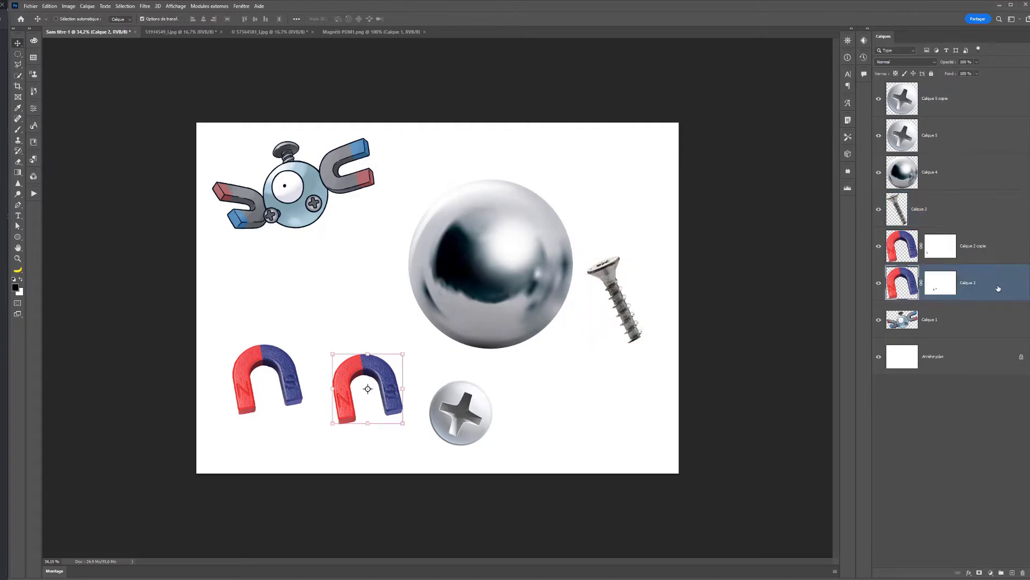
key("ctrl+g")
left_click(938, 254)
key("ctrl+g")
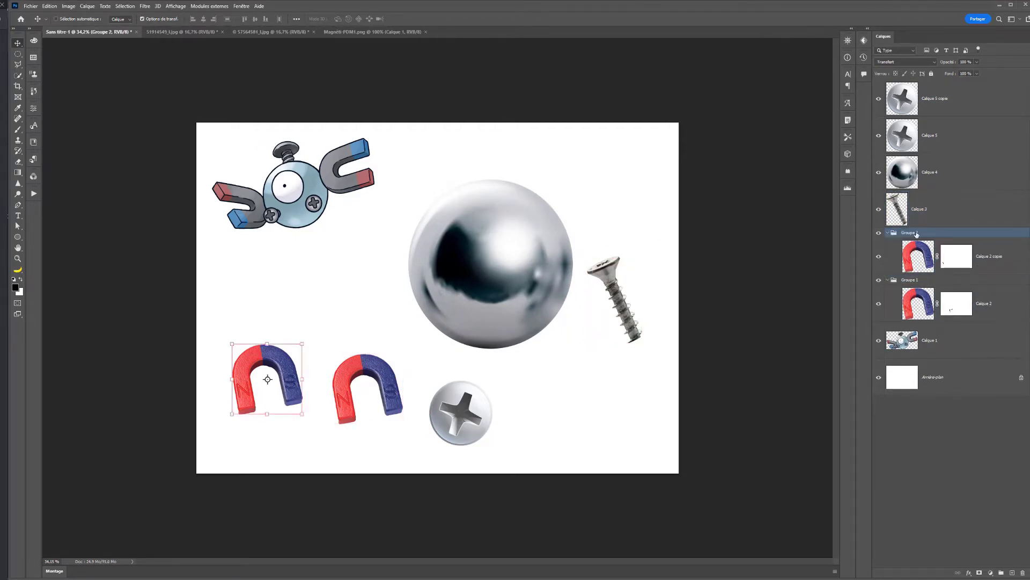
- Rename the left magnet's group "aimant G" and the right magnet's group "Aimant D"
double_click(914, 232)
type("aimant G")
key("Return")
double_click(913, 280)
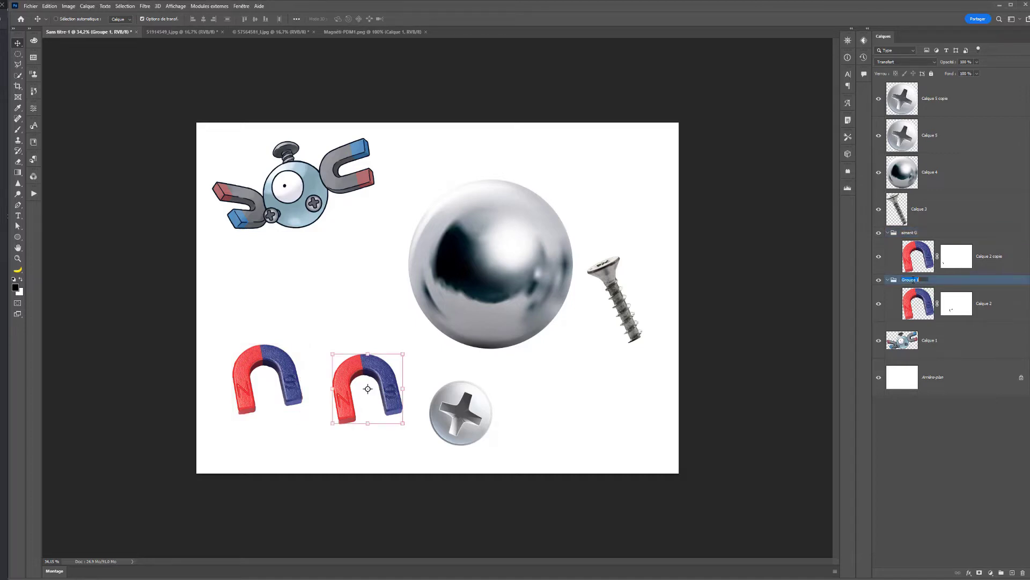
type("ai")
key("Return")
- Put the long screw layer into its own group named "Vis"
left_click(938, 211)
key("ctrl+g")
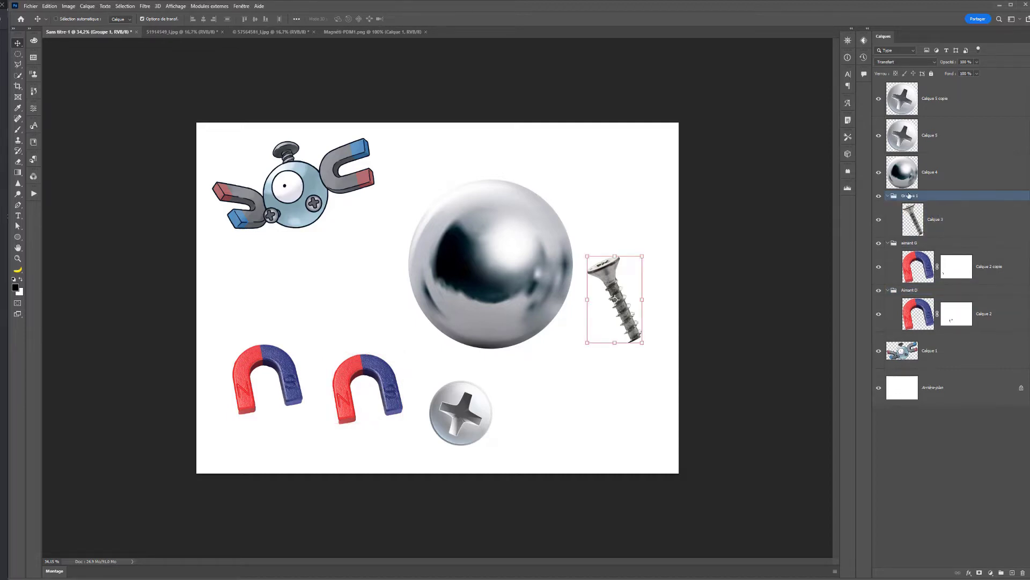
double_click(909, 195)
key("Return")
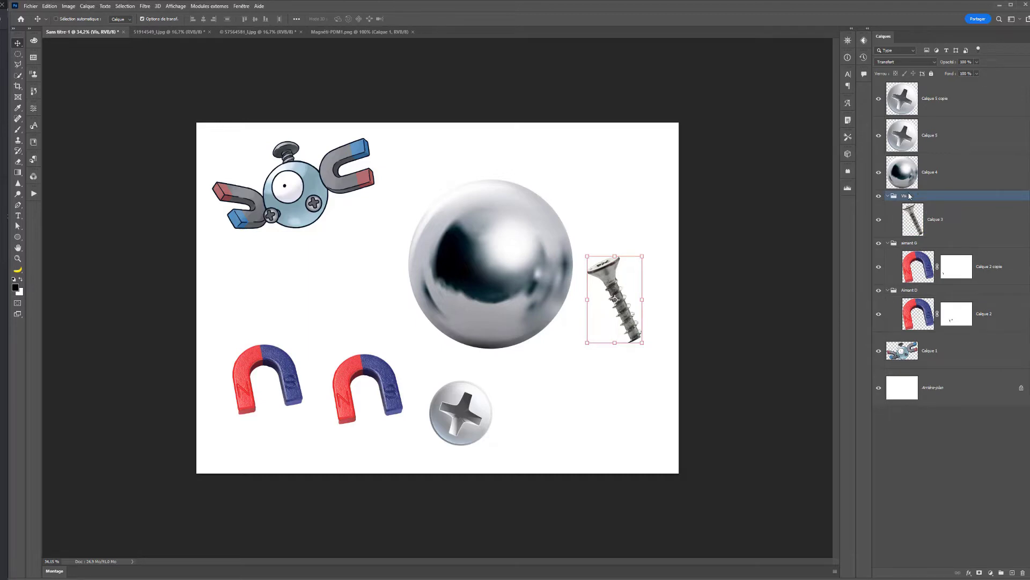
- Put the chrome sphere layer into its own group named "base"
left_click(929, 184)
key("ctrl+g")
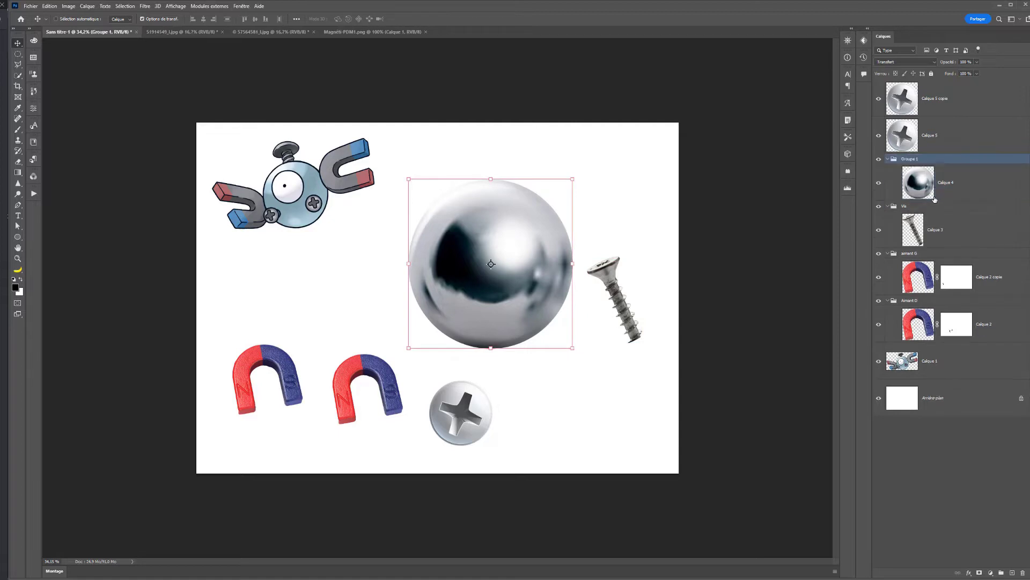
double_click(911, 159)
type("base")
key("Return")
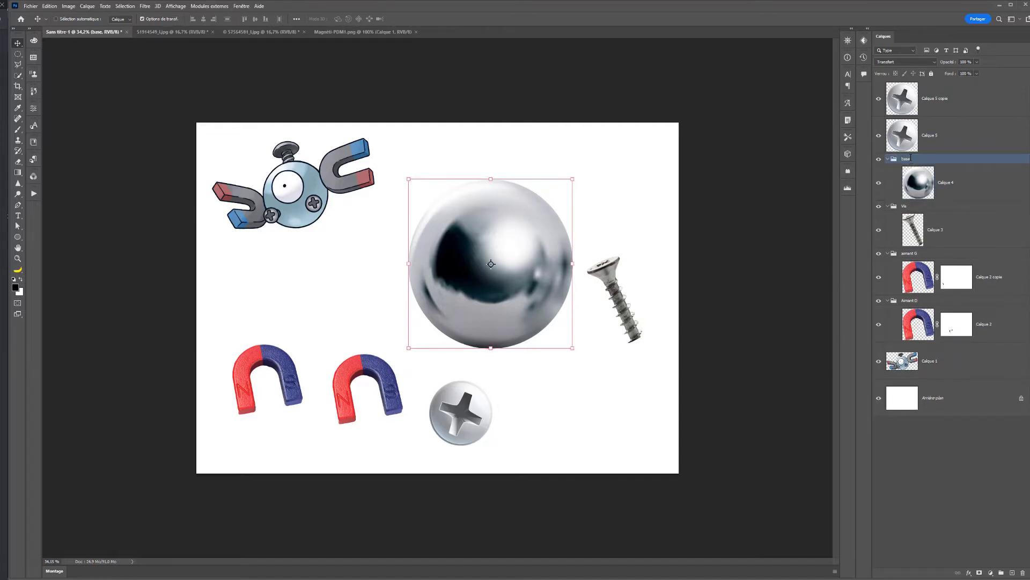
- Collapse the four layer groups and move the base and Vis groups below the two magnet groups
left_click(888, 206)
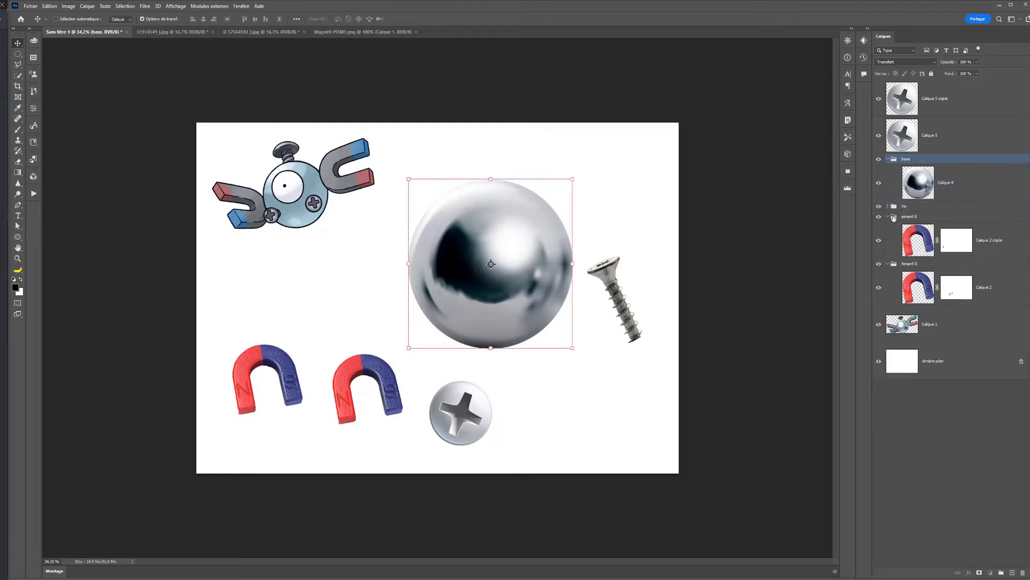
left_click(885, 217)
left_click(888, 217)
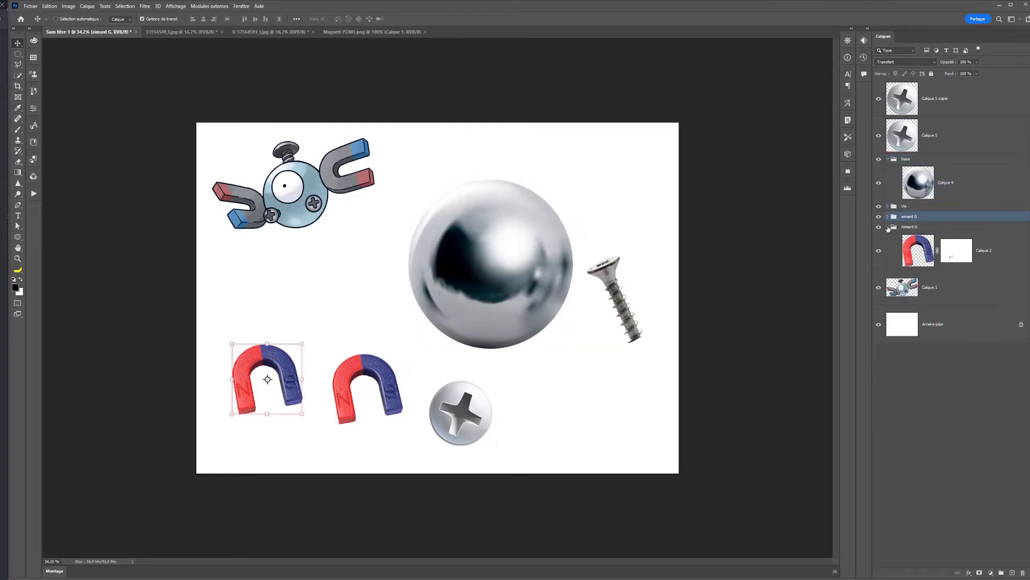
left_click(888, 226)
left_click(900, 207)
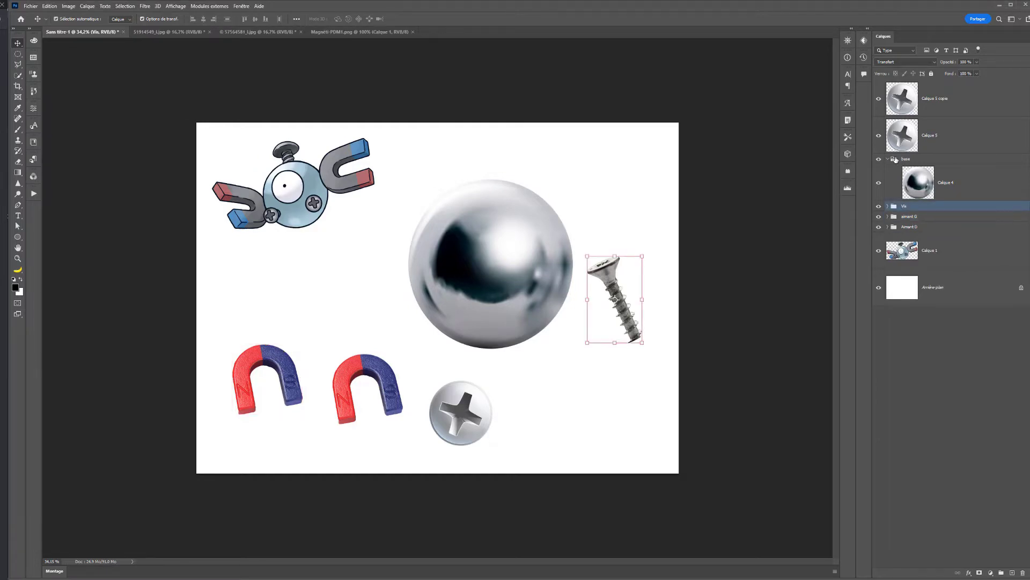
left_click(890, 160)
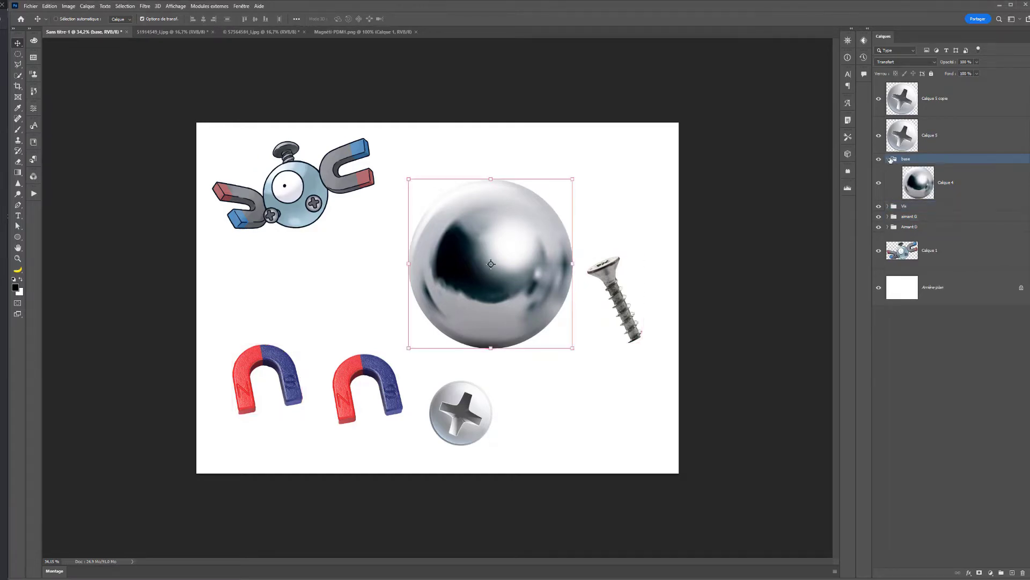
left_click(888, 159)
left_click(901, 170, "shift")
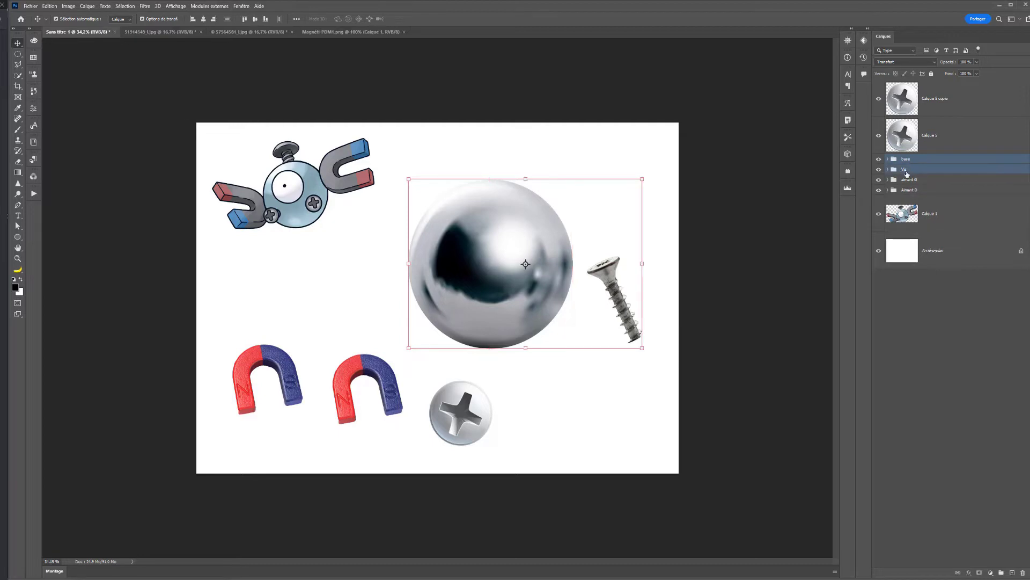
left_click_drag(901, 171, 907, 196)
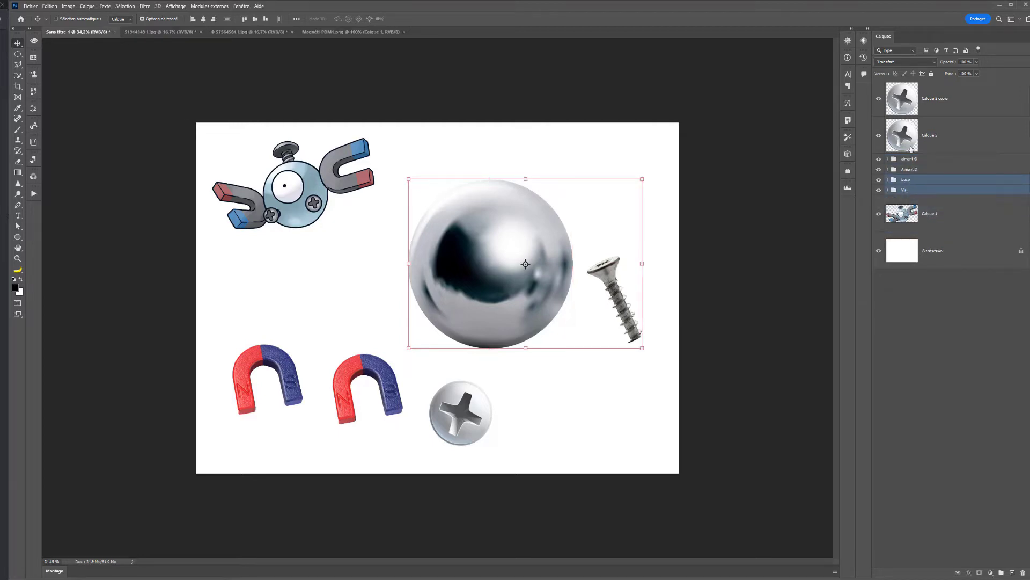
- Group the two screw-head layers together and name the group "face vis"
left_click(938, 144)
left_click(944, 106, "shift")
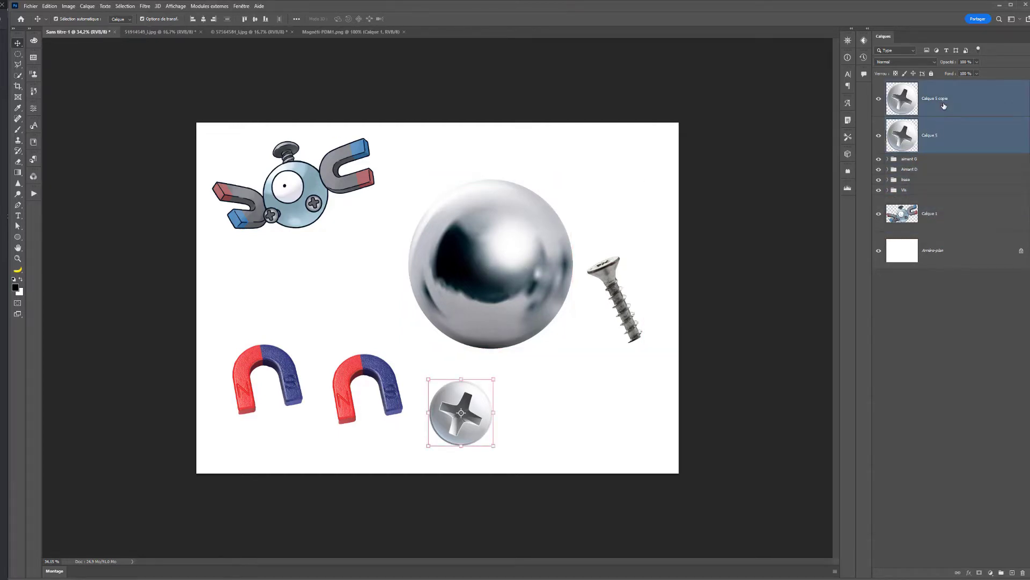
key("ctrl+g")
double_click(914, 88)
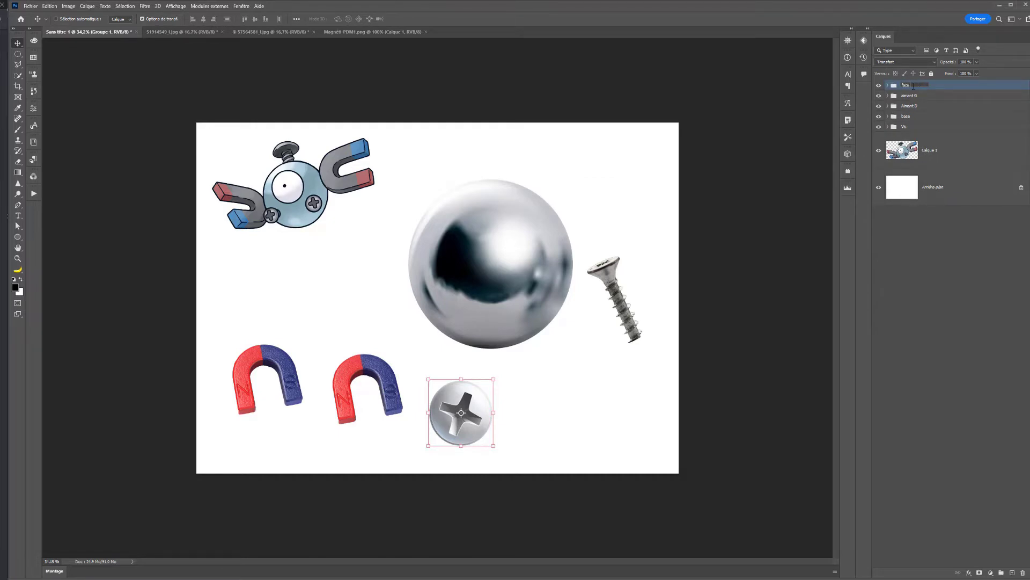
key("Return")
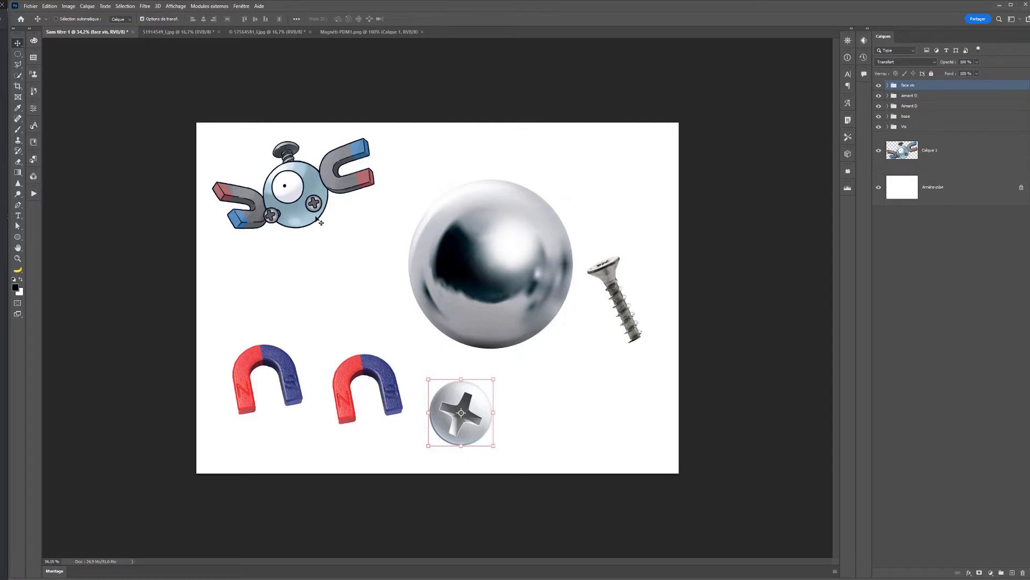
- Move the sphere to the centre of the canvas and scale both screw-head layers down together to about half size
left_click(901, 117)
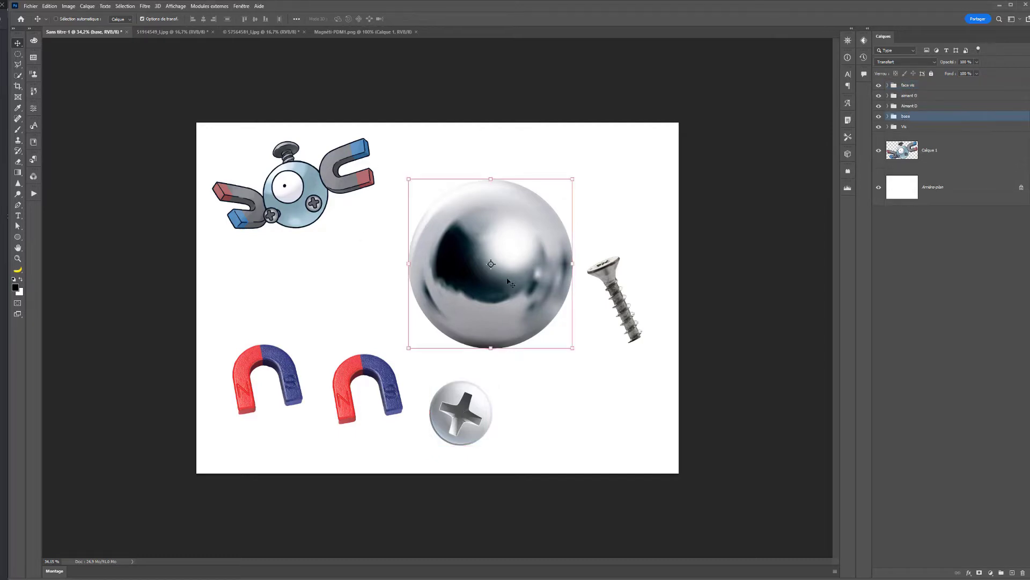
left_click_drag(508, 281, 446, 310)
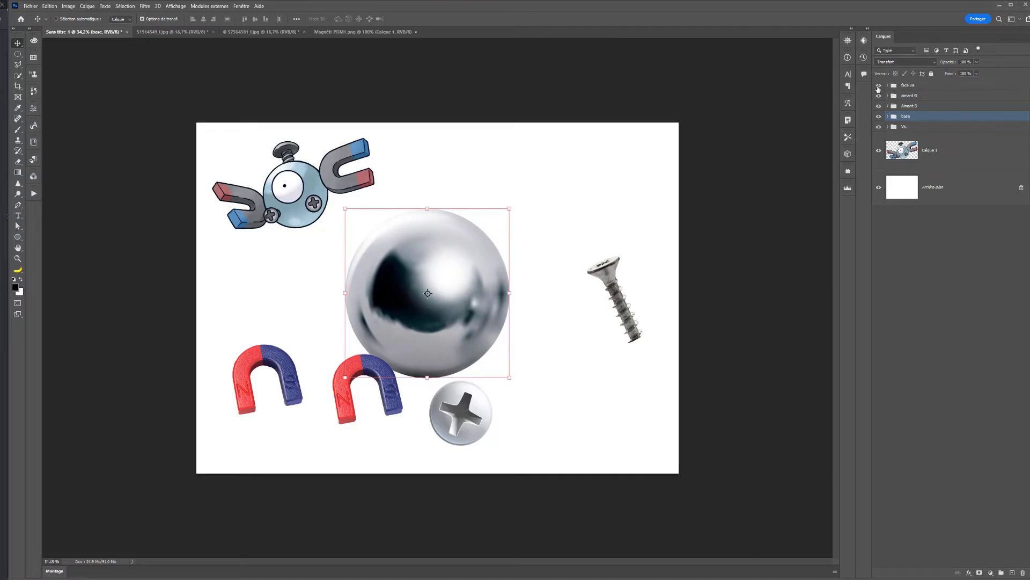
left_click(904, 87)
left_click(888, 85)
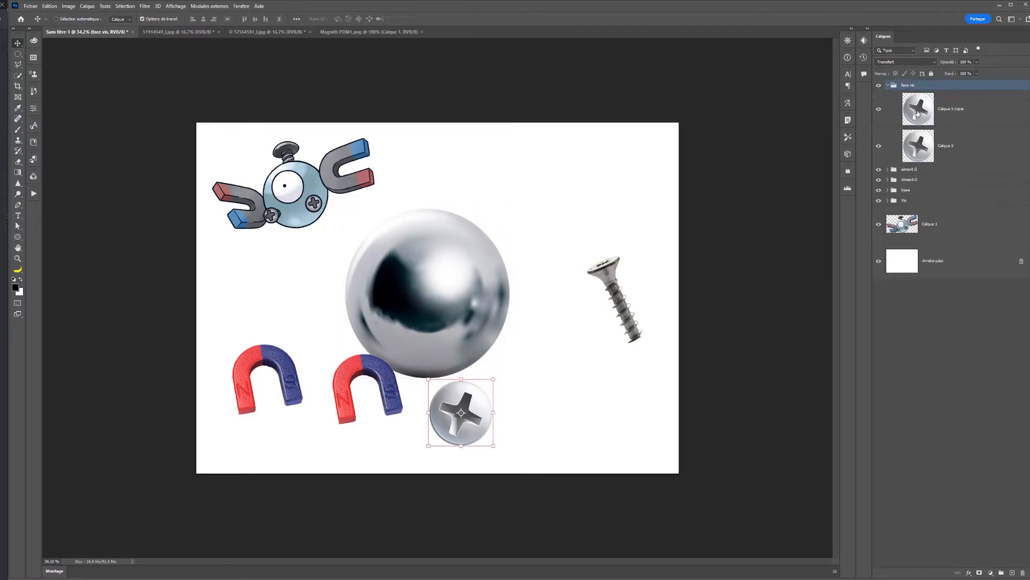
left_click(918, 114)
left_click(942, 156, "shift")
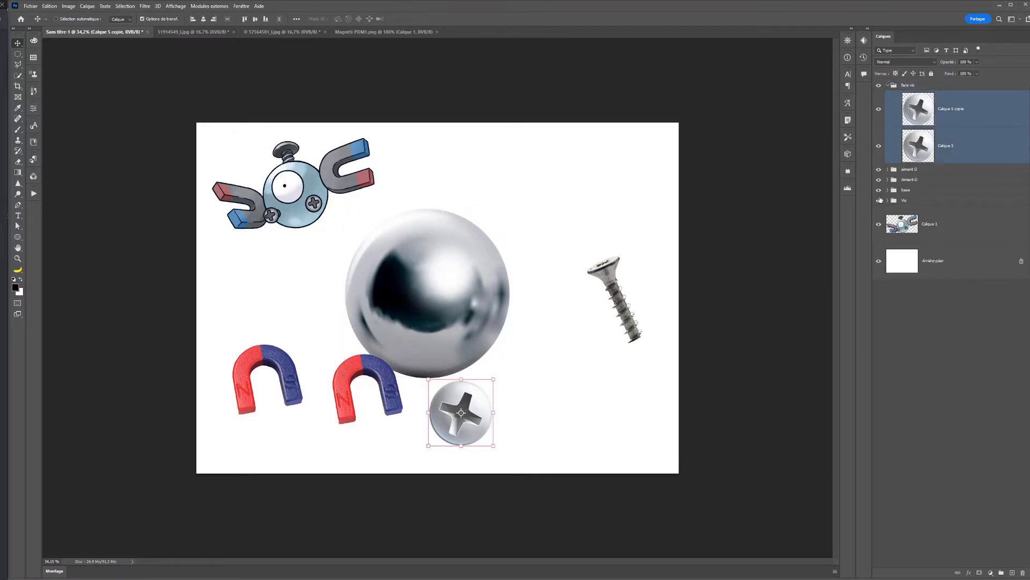
left_click_drag(498, 380, 480, 394)
key("Return")
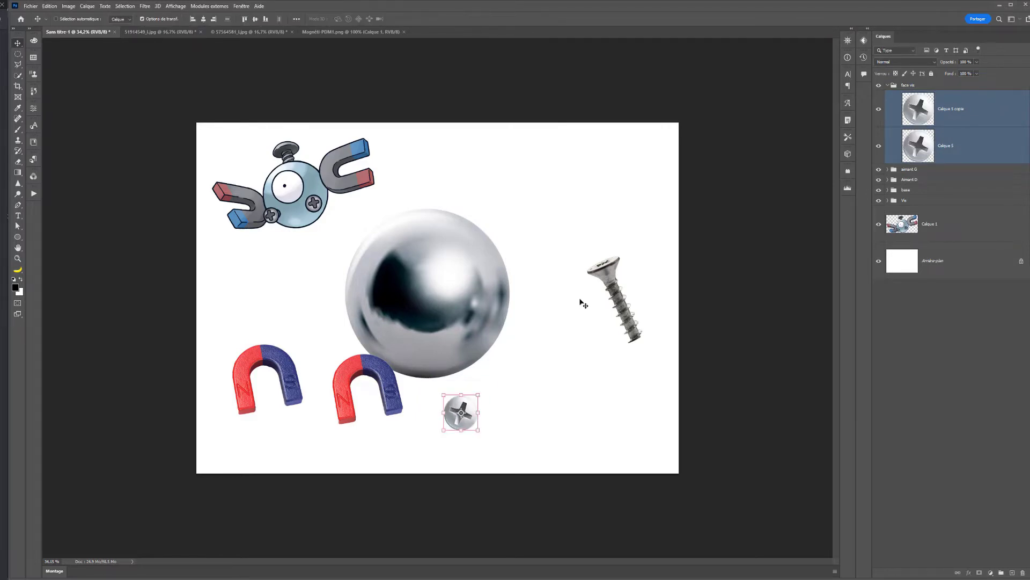
- Place one screw head on the sphere's lower left edge and the other on its lower right edge
left_click_drag(467, 429, 385, 359)
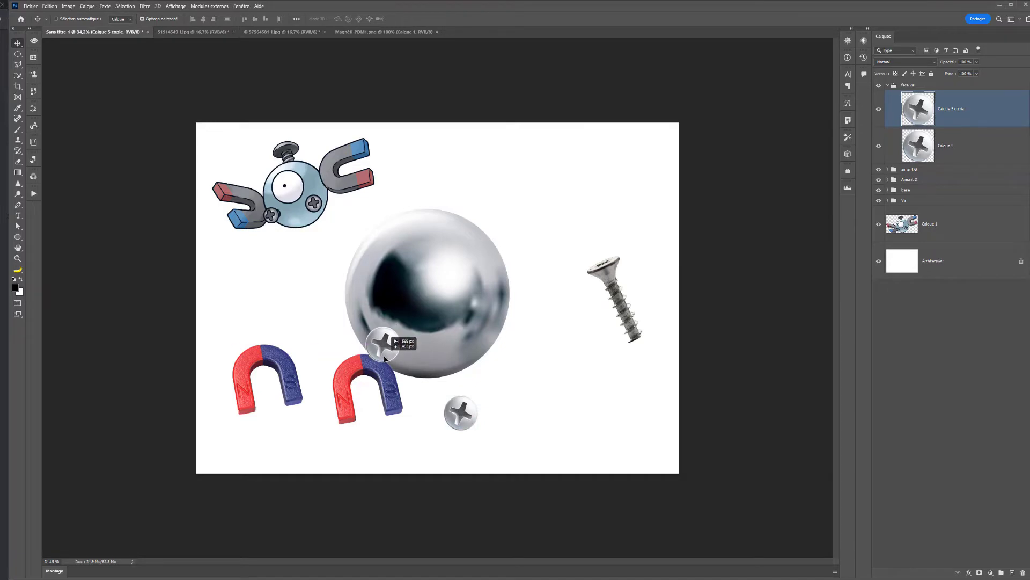
left_click(466, 430, "ctrl")
left_click_drag(467, 433, 483, 358)
key("ctrl+t")
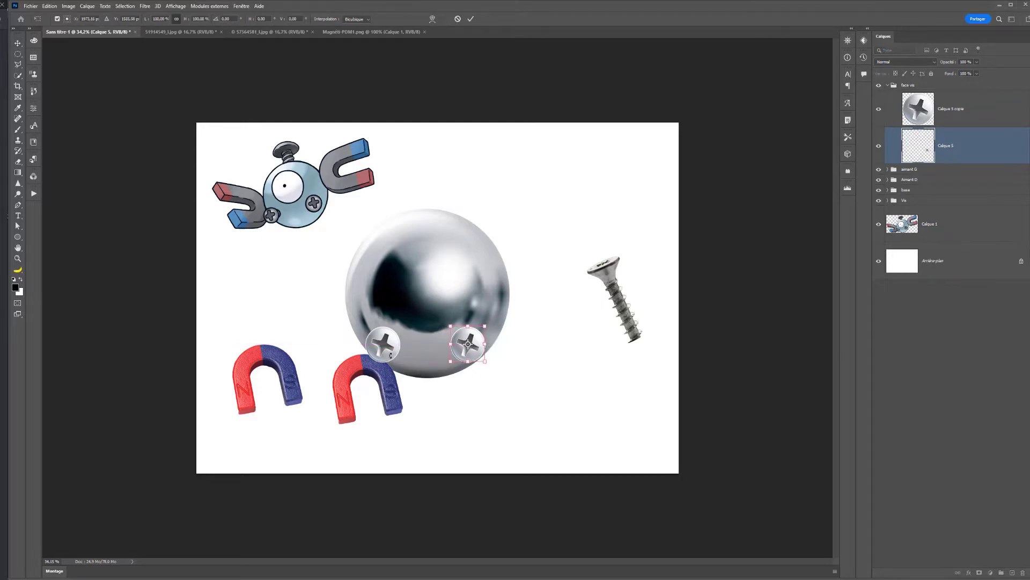
key("Return")
left_click_drag(390, 355, 384, 355)
key("ctrl+t")
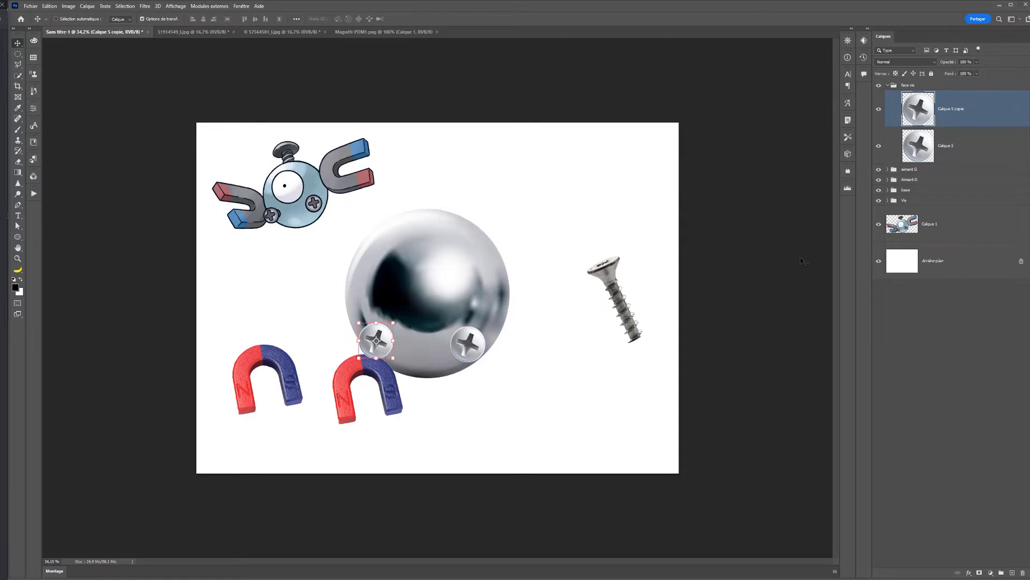
- Move the Vis group behind the top of the sphere and rotate the screw until it stands upright
left_click(911, 200)
left_click_drag(640, 326, 455, 239)
key("ctrl+t")
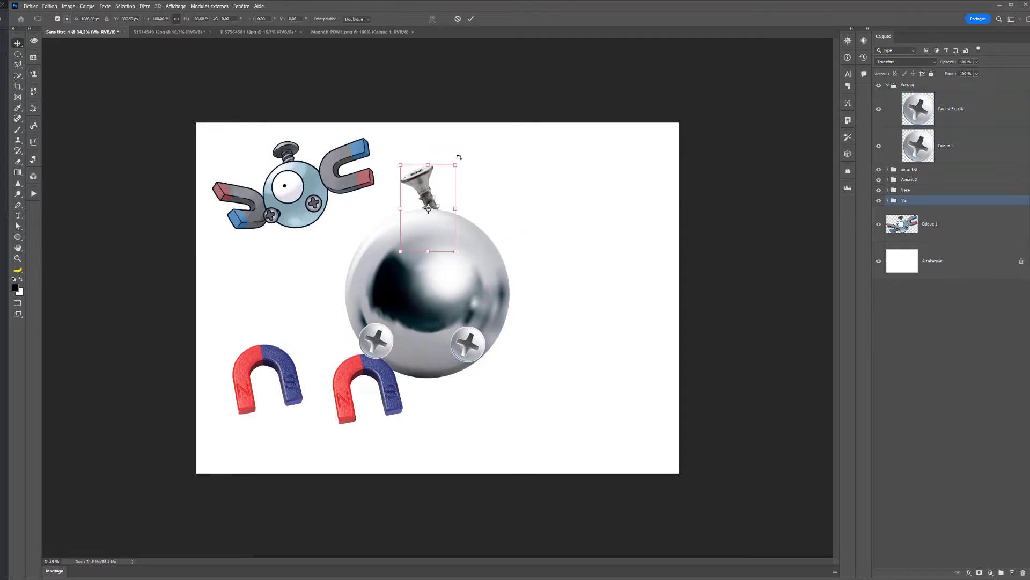
left_click_drag(460, 160, 530, 161)
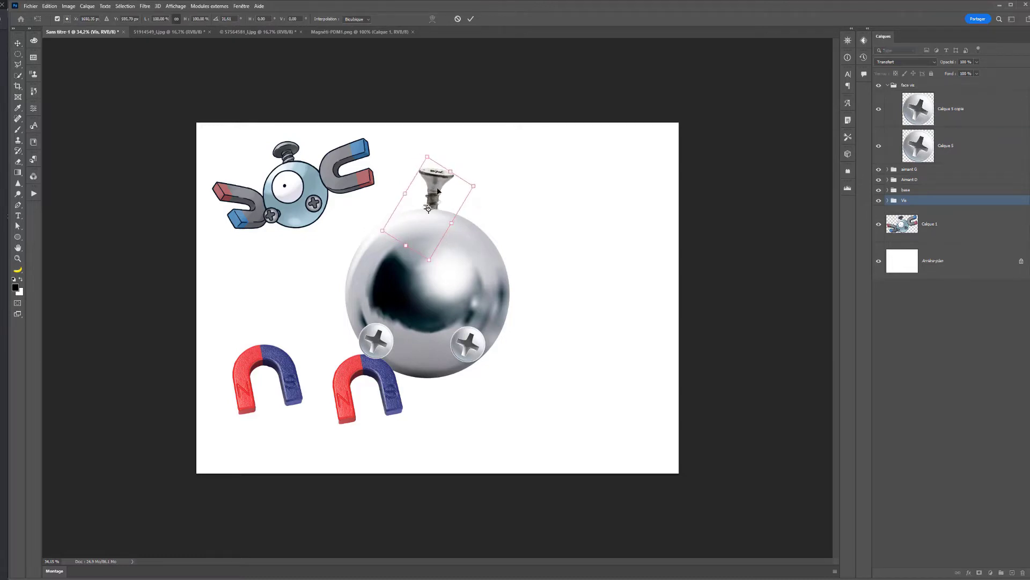
left_click_drag(437, 191, 484, 175)
key("Return")
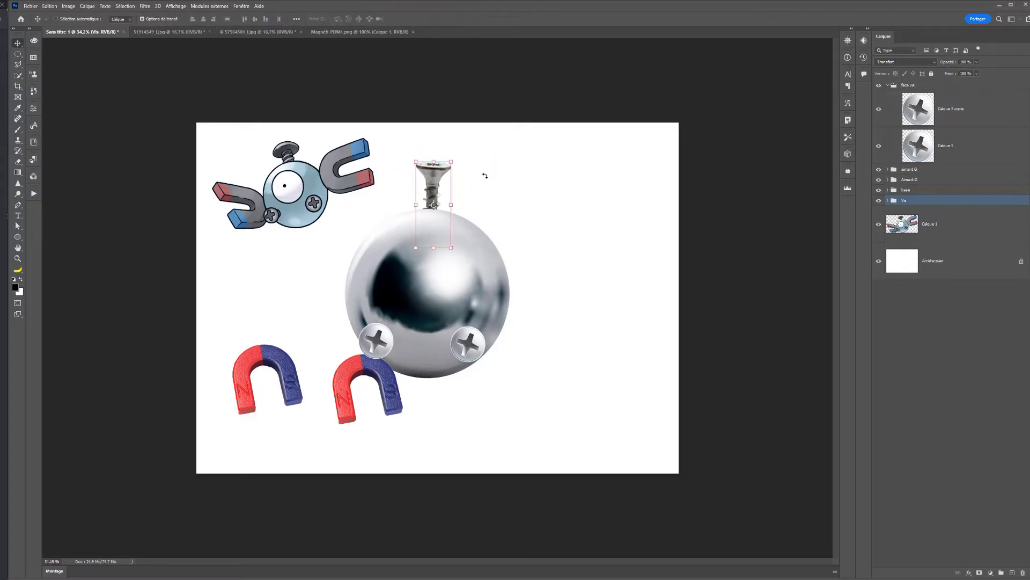
- Enlarge the right-hand magnet to about 182 %, turn its opening outward and place it against the sphere's right side
left_click(387, 408, "ctrl")
left_click_drag(387, 408, 610, 337)
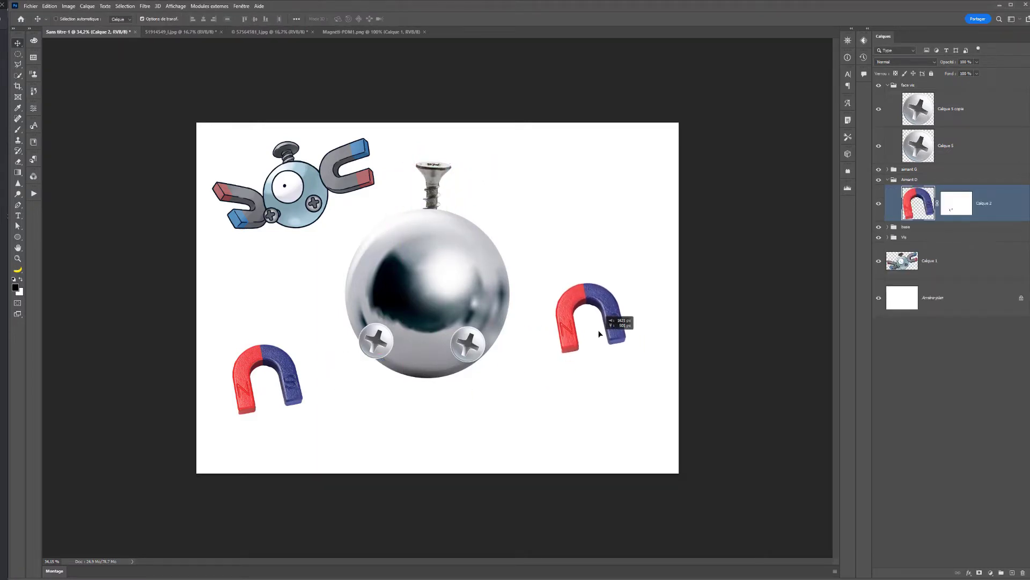
left_click_drag(627, 281, 583, 405)
left_click_drag(561, 372, 561, 316)
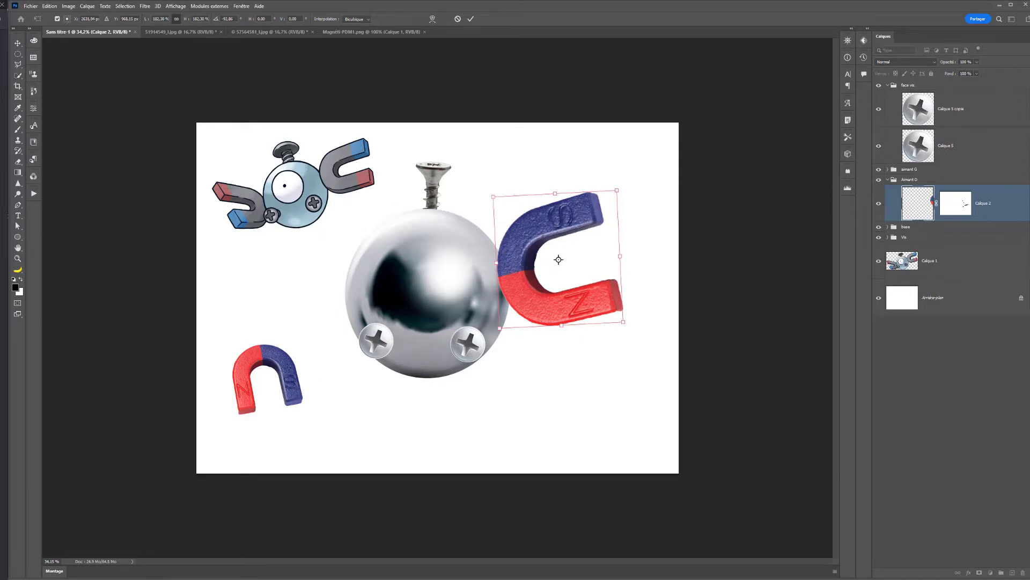
key("Return")
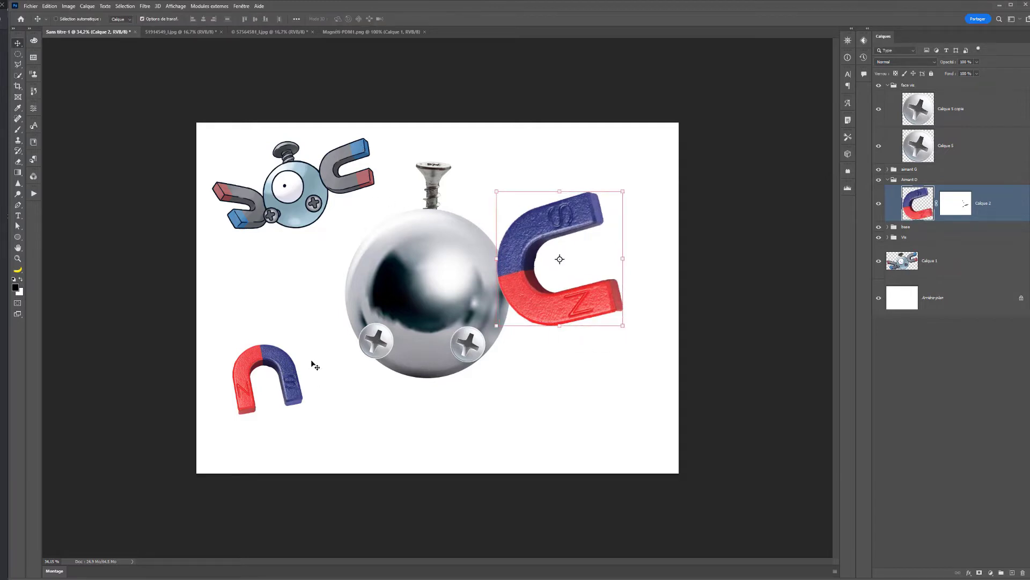
- Enlarge the remaining small magnet to about 187 %, flip it vertically and rotate it so it opens away from the sphere
left_click(294, 396)
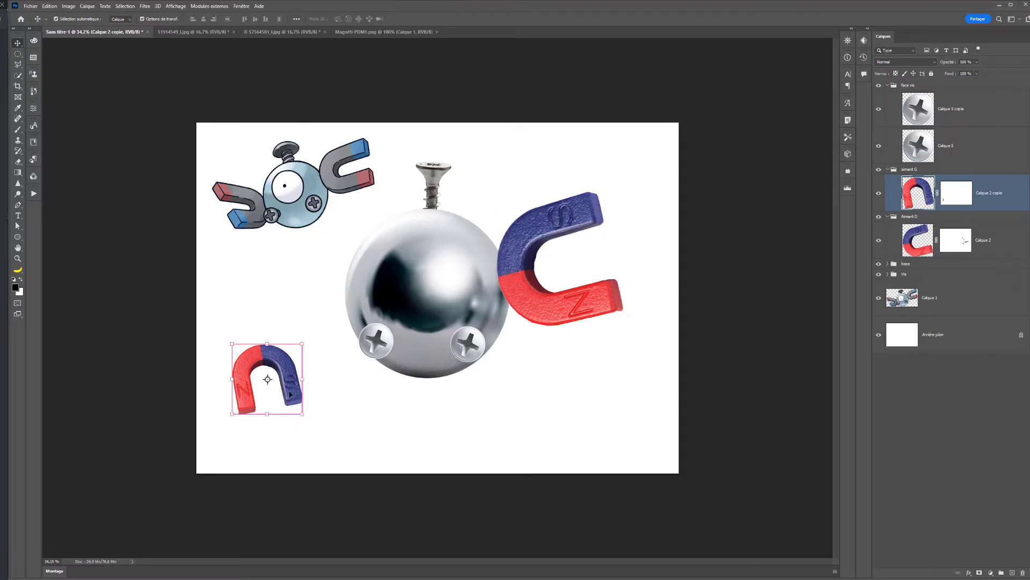
key("ctrl+t")
left_click_drag(304, 342, 386, 379)
right_click(346, 380)
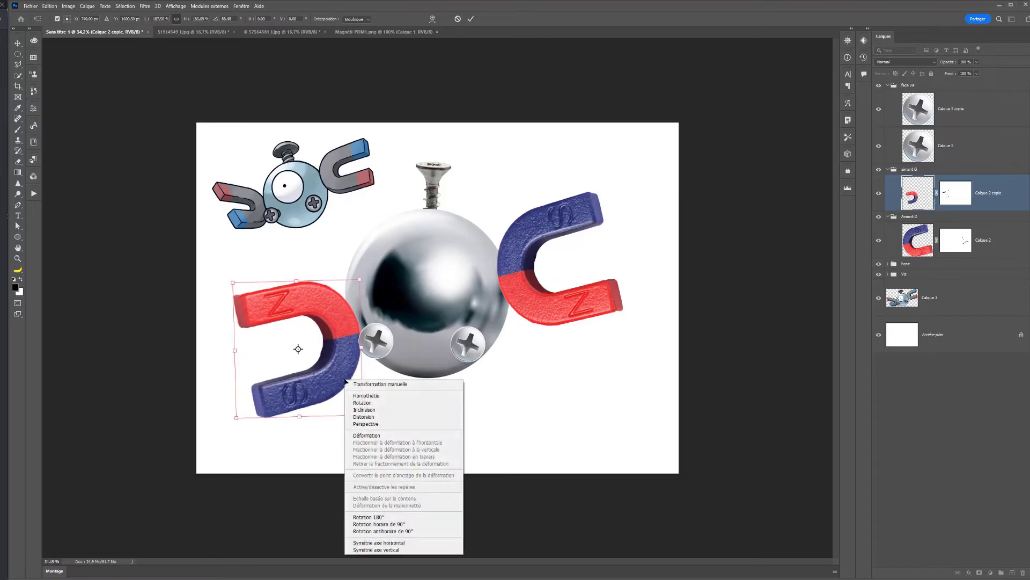
left_click(375, 549)
left_click_drag(396, 439, 448, 350)
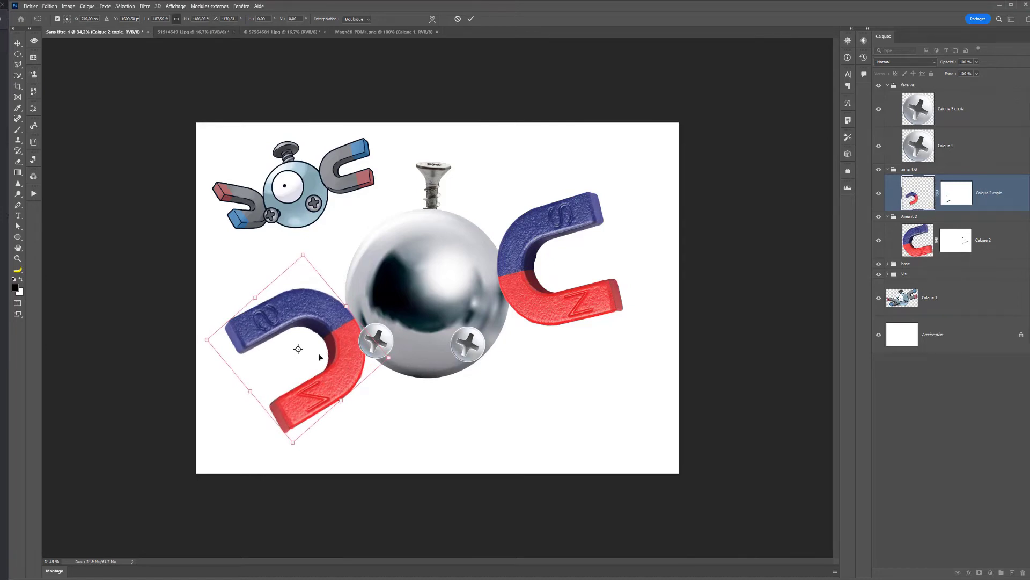
- Flip the left magnet vertically again, rotate it to about 77° and set it against the sphere's left side
right_click(319, 357)
left_click(385, 567)
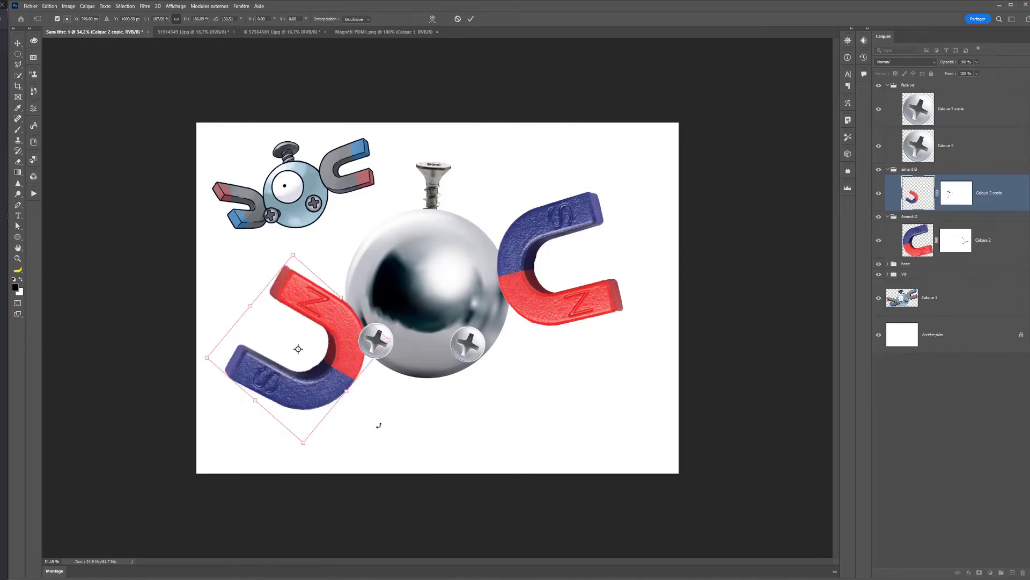
left_click_drag(379, 425, 423, 330)
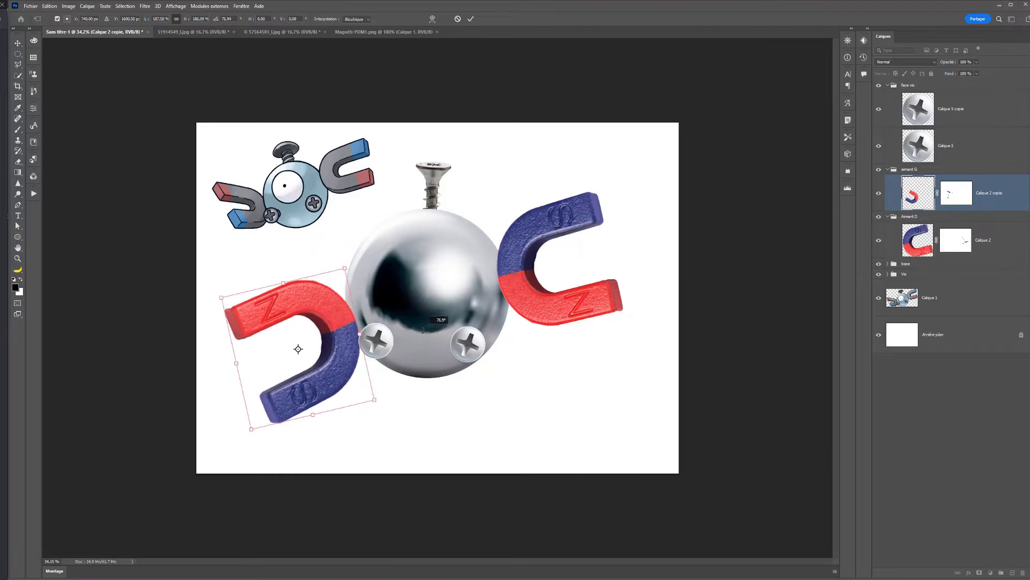
left_click_drag(327, 393, 335, 374)
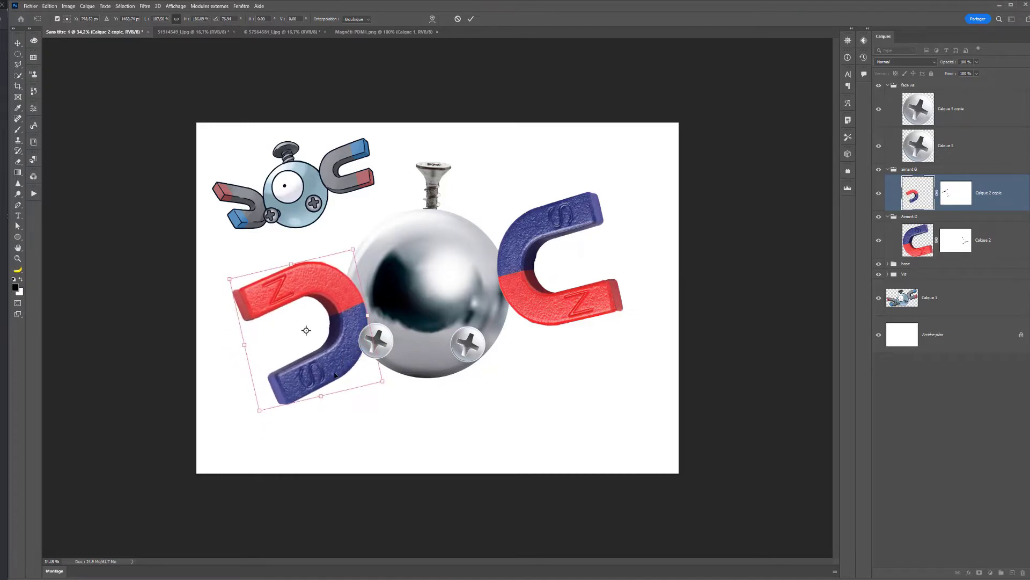
key("Return")
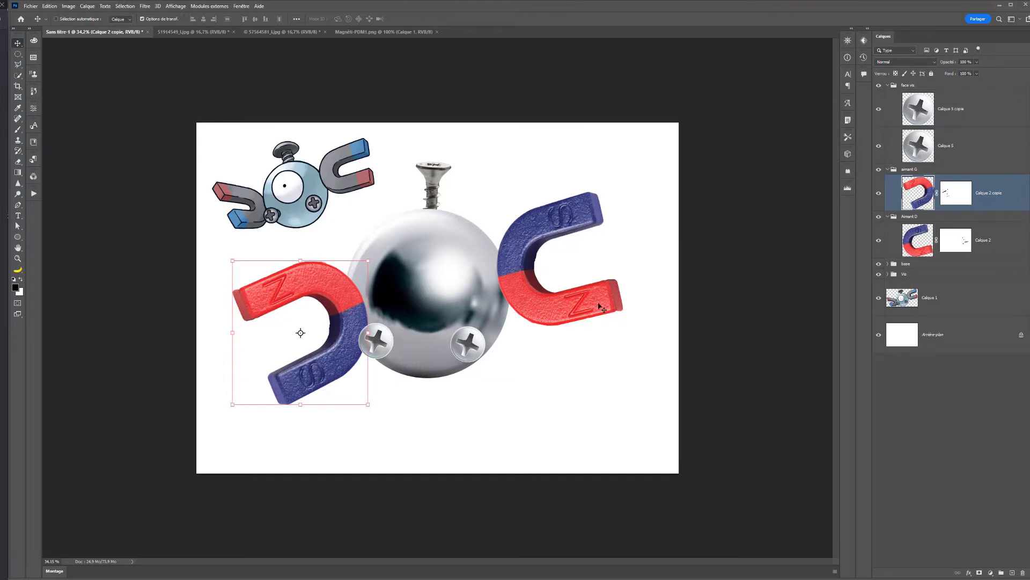
- Mirror the left magnet vertically to put its blue arm on top, and tilt it down and outward beside the sphere
right_click(324, 367)
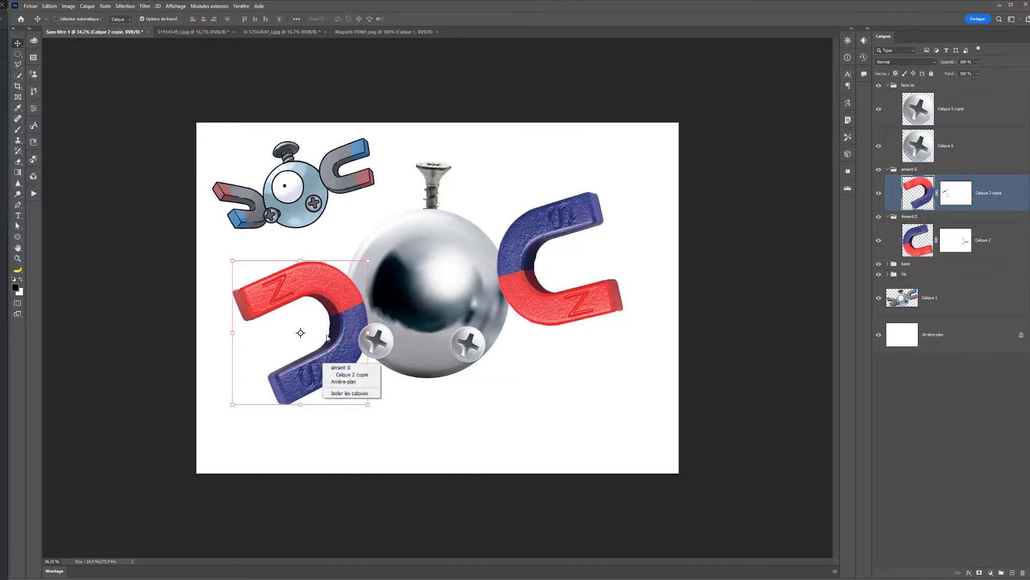
key("ctrl+t")
right_click(335, 342)
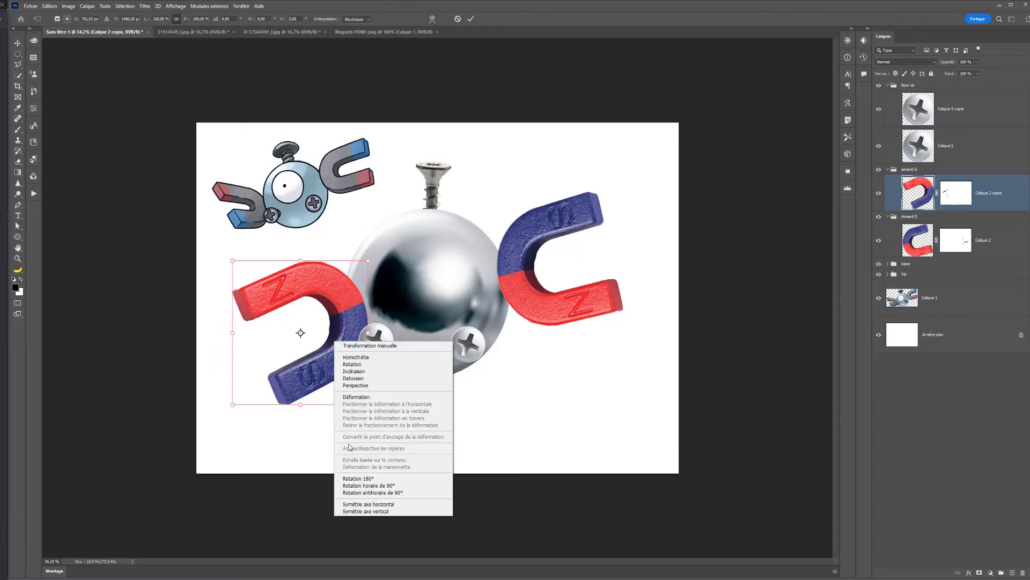
left_click(366, 511)
left_click_drag(353, 442, 396, 361)
left_click_drag(337, 391, 333, 374)
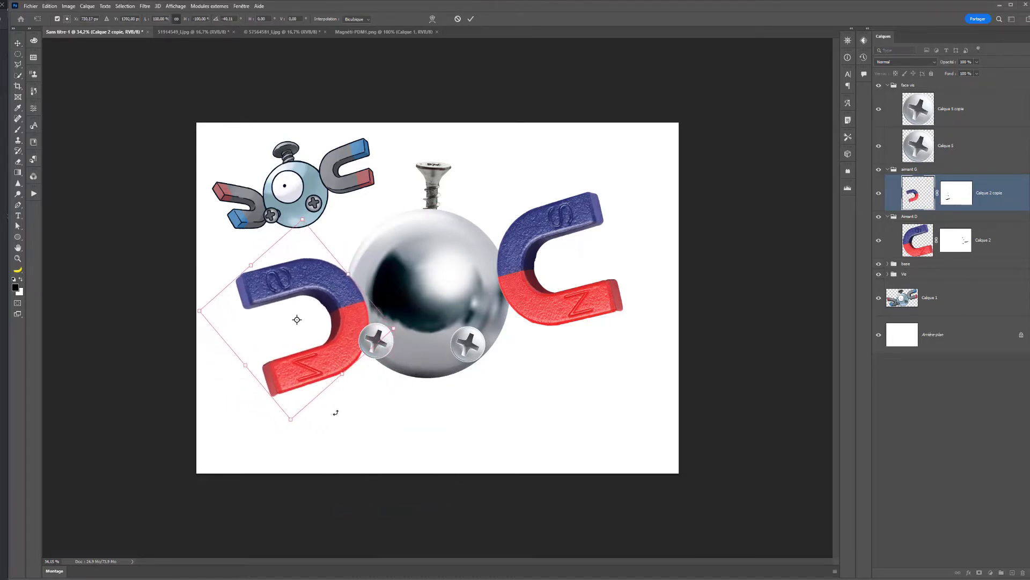
left_click_drag(336, 413, 330, 374)
left_click_drag(326, 416, 313, 389)
key("Return")
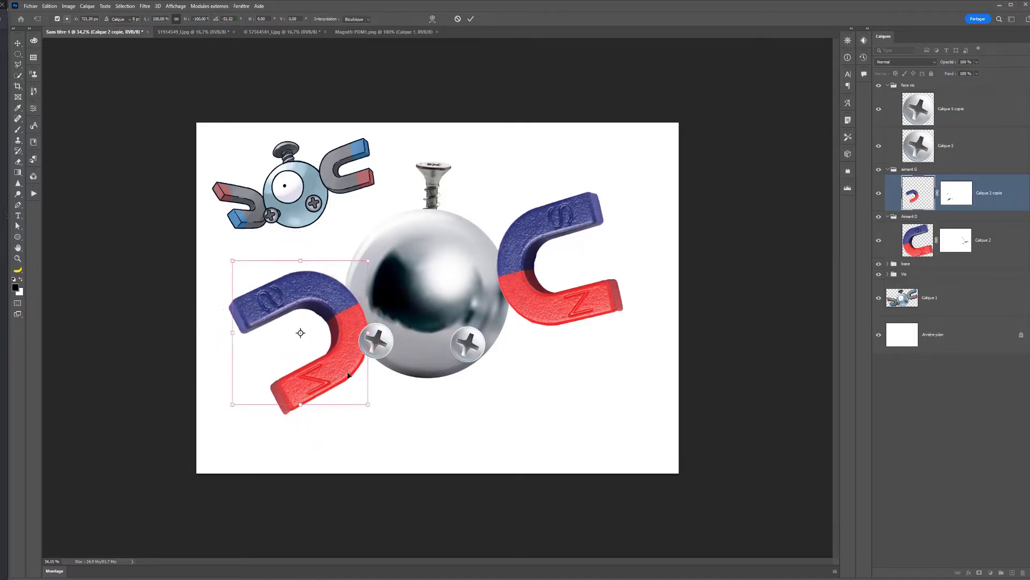
- Shift the left screw head slightly inward on the sphere and move the right one higher
left_click(382, 342, "ctrl")
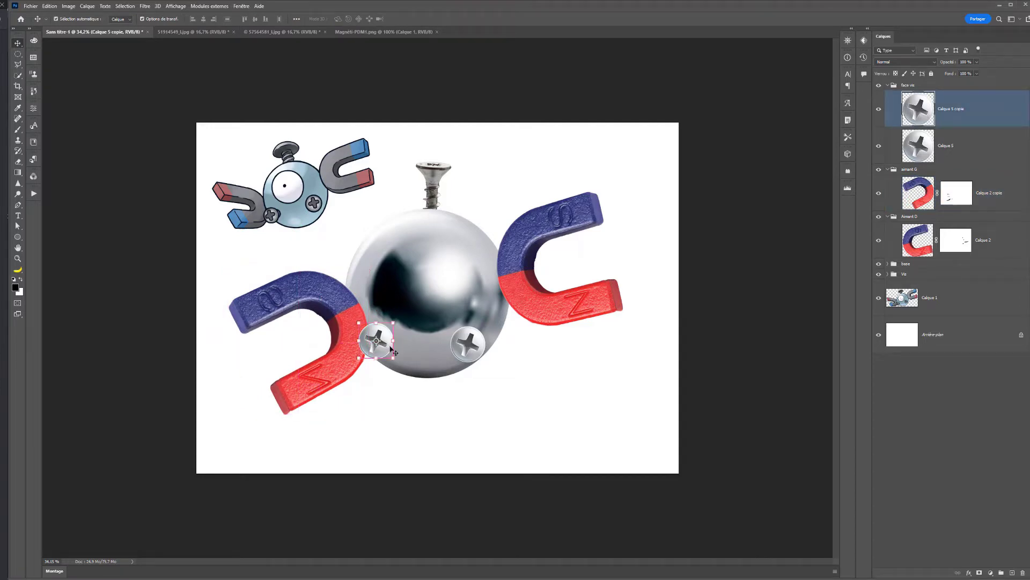
mouse_move(394, 352)
left_mouse_down()
mouse_move(415, 345)
mouse_move(397, 350)
left_mouse_up()
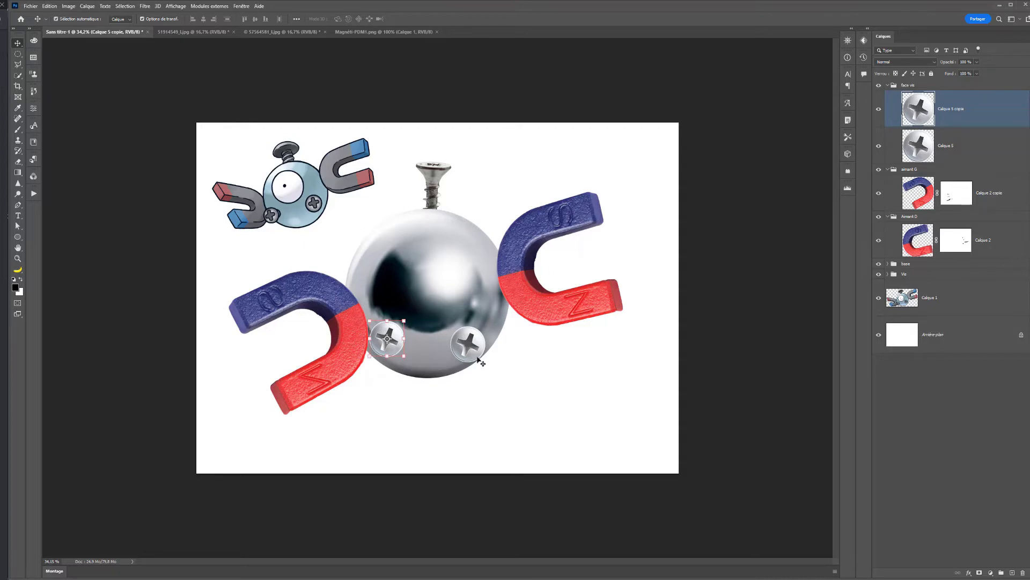
left_click(475, 358, "ctrl")
left_click_drag(475, 359, 478, 334)
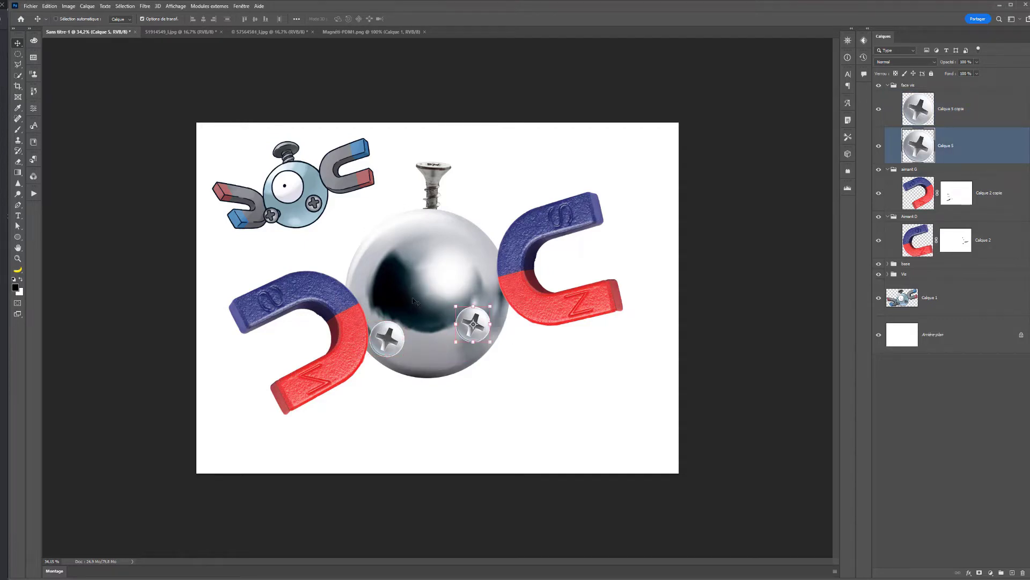
left_click(400, 343, "ctrl")
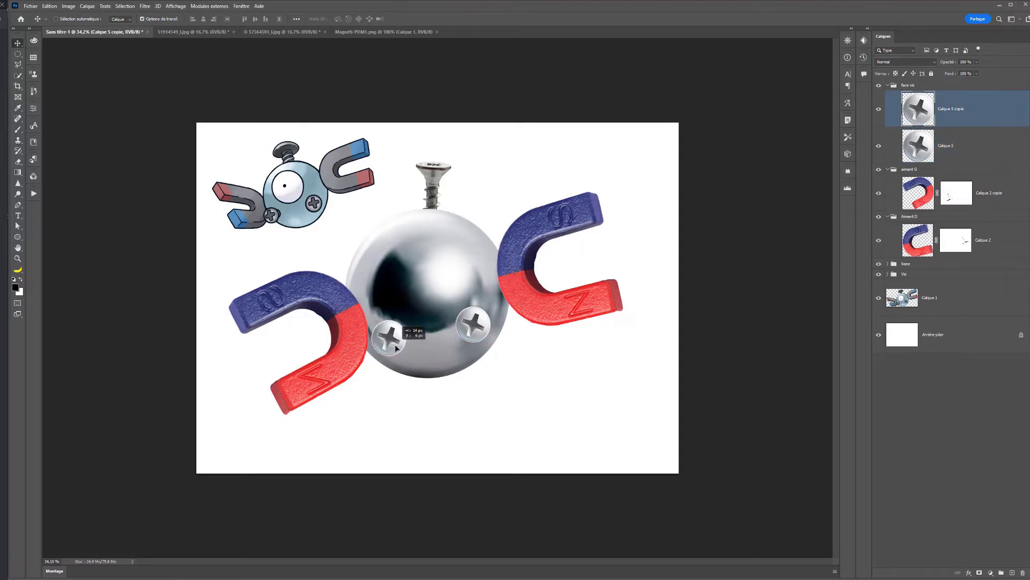
- Collapse the aimant G and aimant D groups and combine them into one parent group
left_click(929, 197)
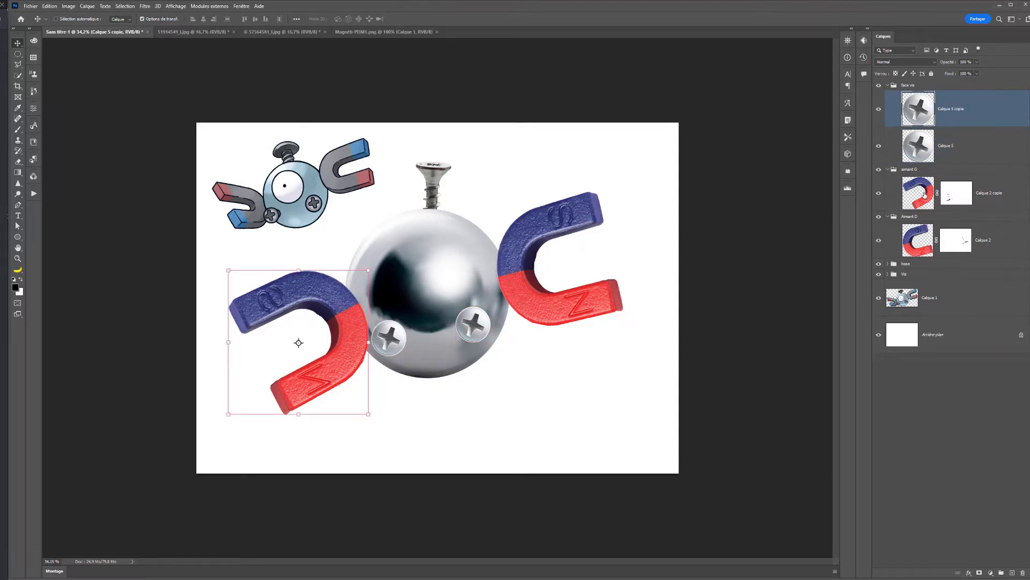
left_click(888, 216)
left_click(889, 170)
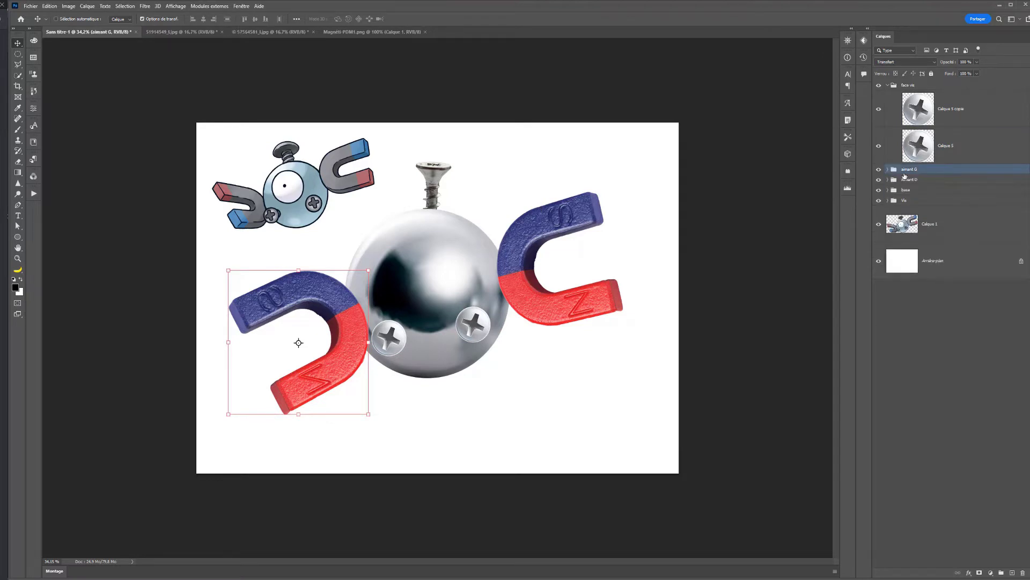
left_click(914, 180, "ctrl")
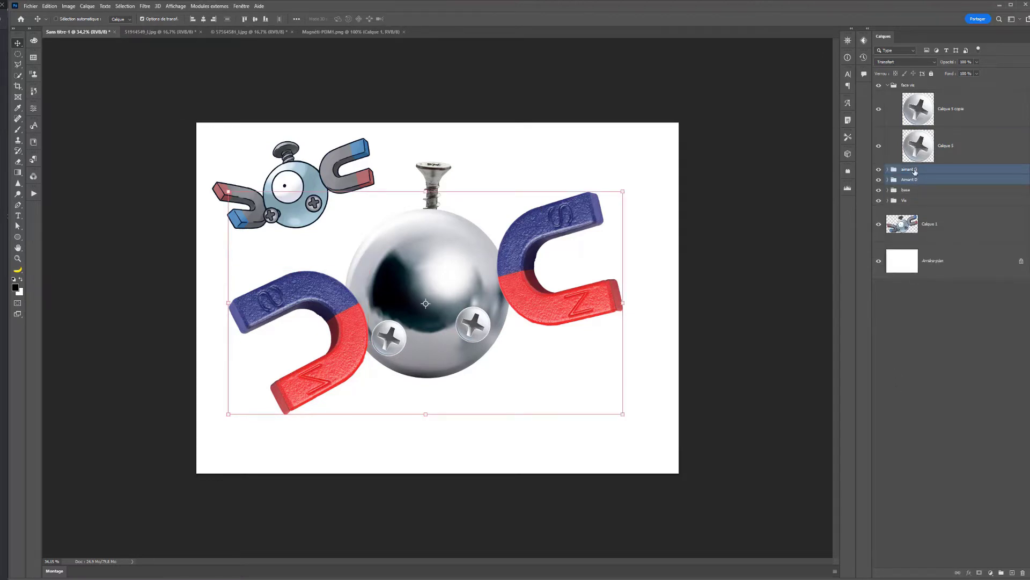
key("ctrl+g")
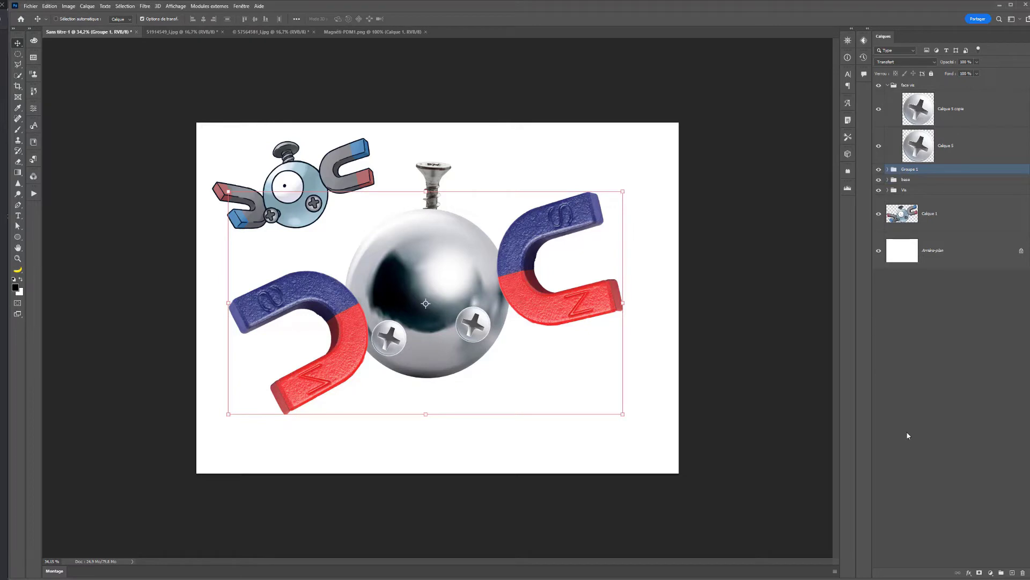
- Add a Black & White adjustment above the combined magnet group, clip it to that group, and compare the result with it off and on
left_click(988, 574)
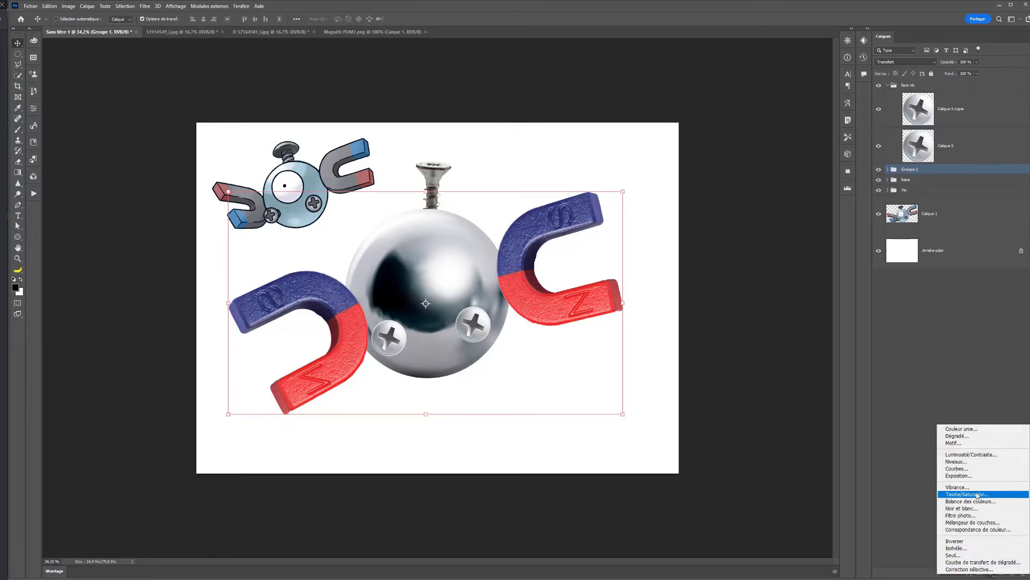
left_click(961, 508)
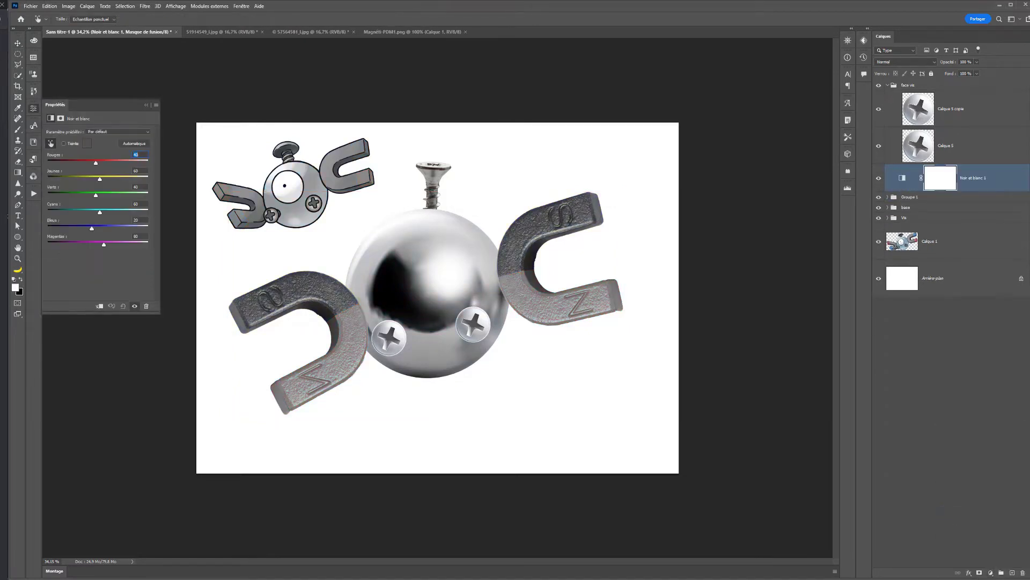
left_click(99, 305)
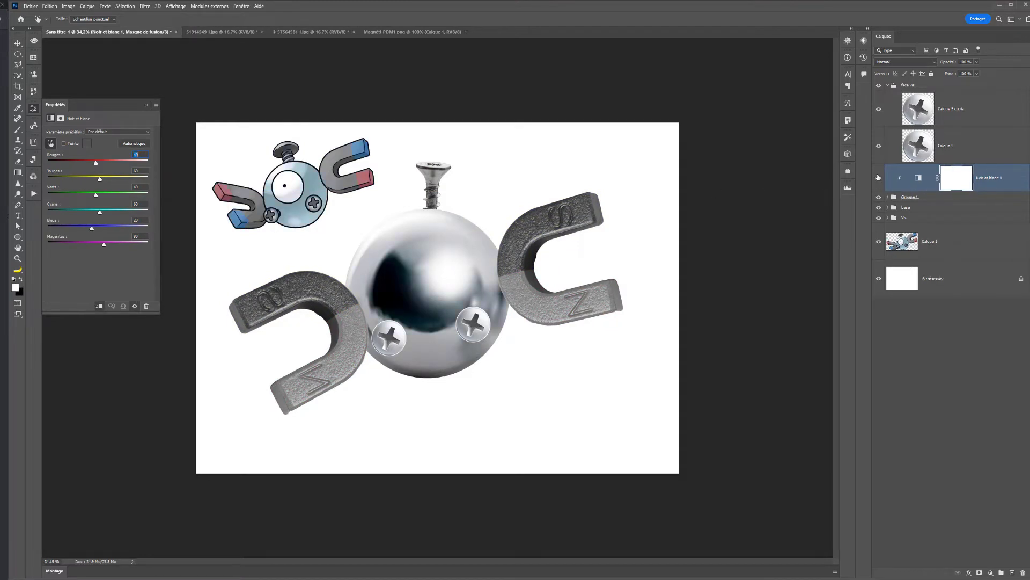
left_click(134, 306)
left_click(134, 306)
- Select the two tips of the left magnet with the Polygonal Lasso and remove them from the Black & White mask
key("l")
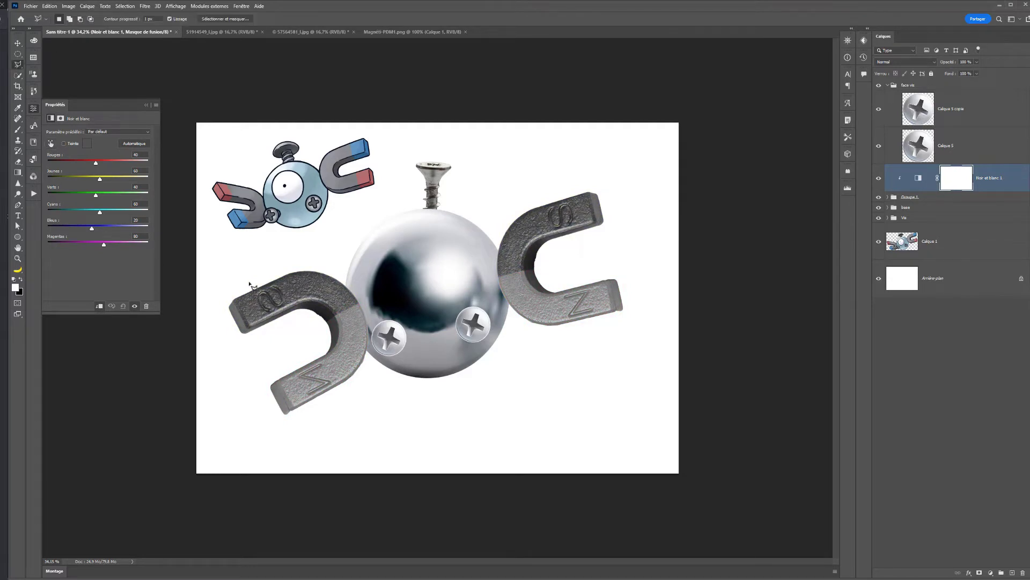
left_click(244, 255)
left_click(360, 457)
left_click(238, 452)
double_click(206, 293)
key("Delete")
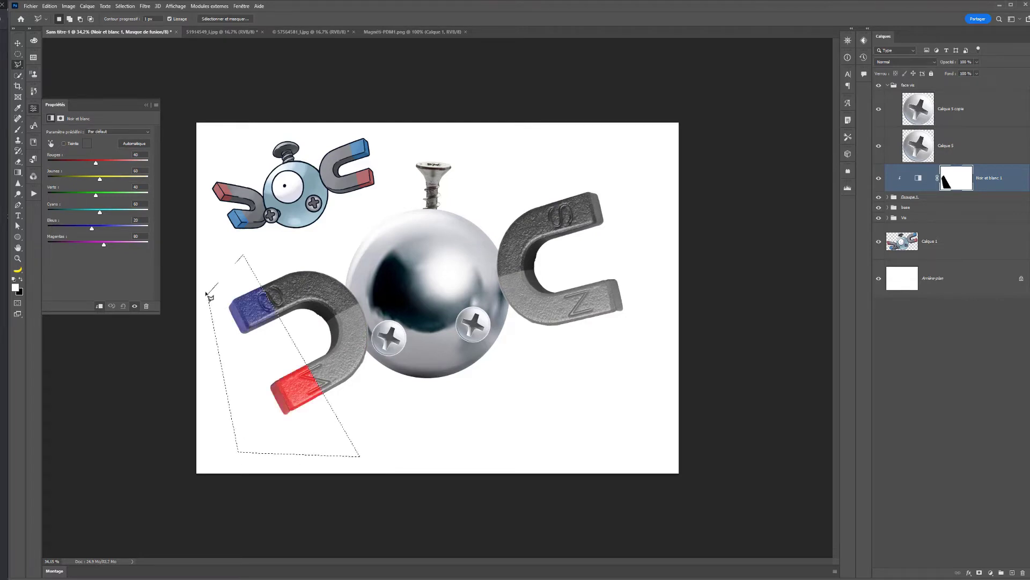
- Remove the right magnet's two tips from the Black & White mask using a polygonal selection, and clear the selection
left_click(548, 166)
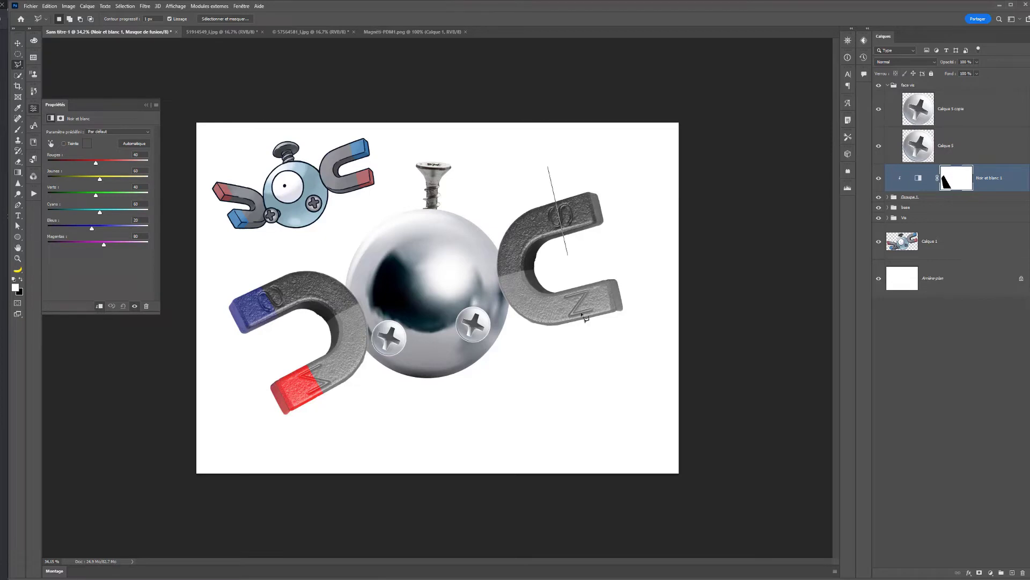
left_click(594, 359)
left_click(651, 320)
double_click(620, 147)
key("Delete")
key("ctrl+d")
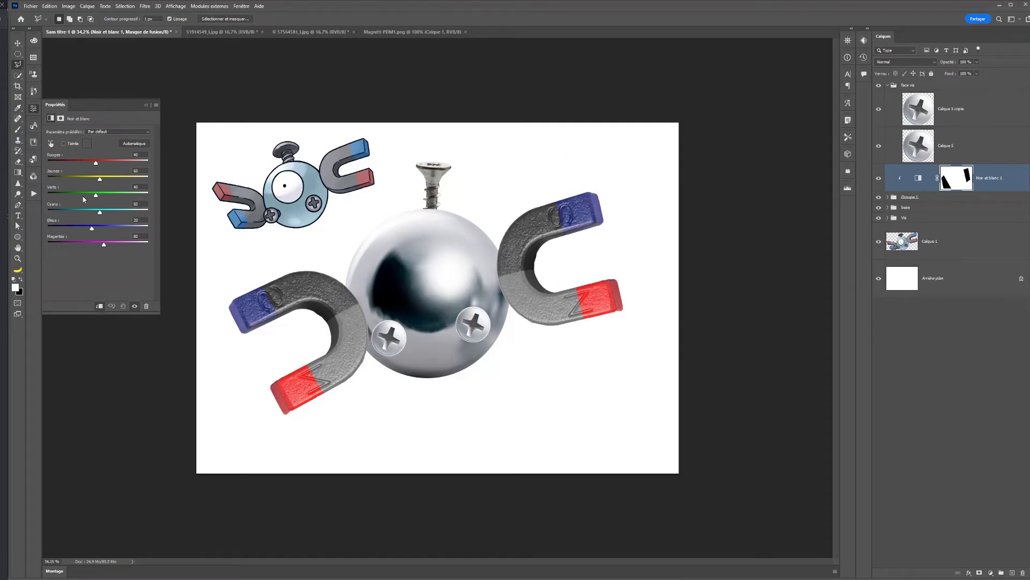
- Balance the two grey halves of the magnets in the Black & White adjustment with reds 12, yellows 36 and cyans 104
left_click_drag(99, 180, 108, 211)
mouse_move(100, 161)
left_mouse_down()
mouse_move(82, 164)
mouse_move(92, 165)
left_mouse_up()
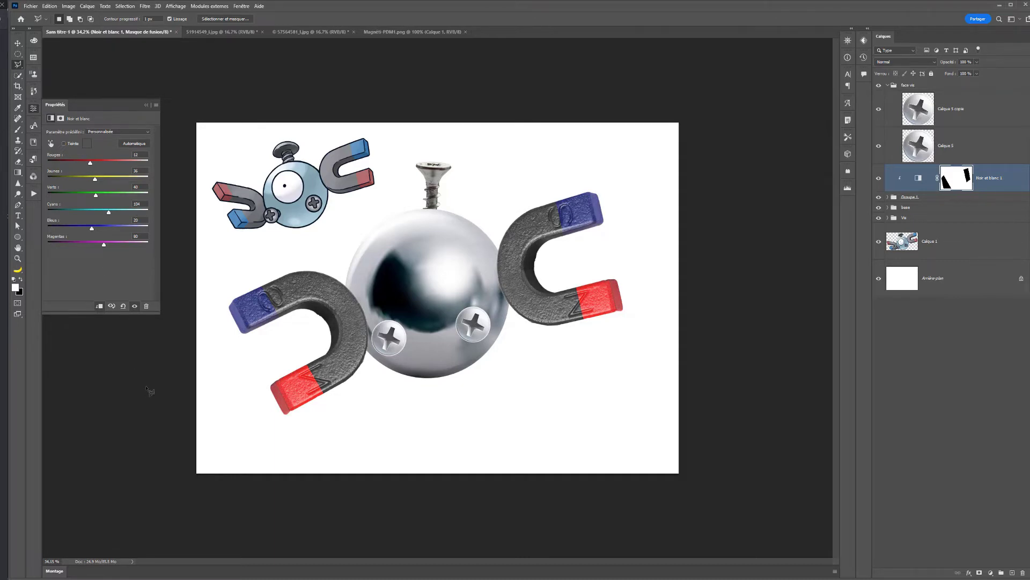
- Add a Levels adjustment clipped to the magnet group, raising the midtones and setting the white input to 234
left_click(991, 573)
left_click(969, 460)
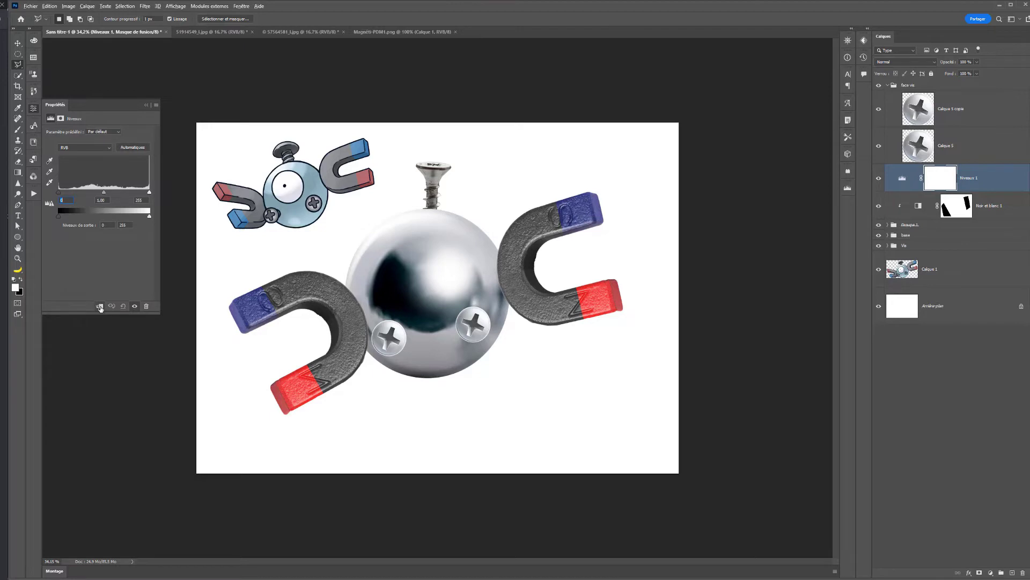
left_click(99, 307)
mouse_move(104, 193)
left_mouse_down()
mouse_move(74, 188)
mouse_move(142, 193)
left_mouse_up()
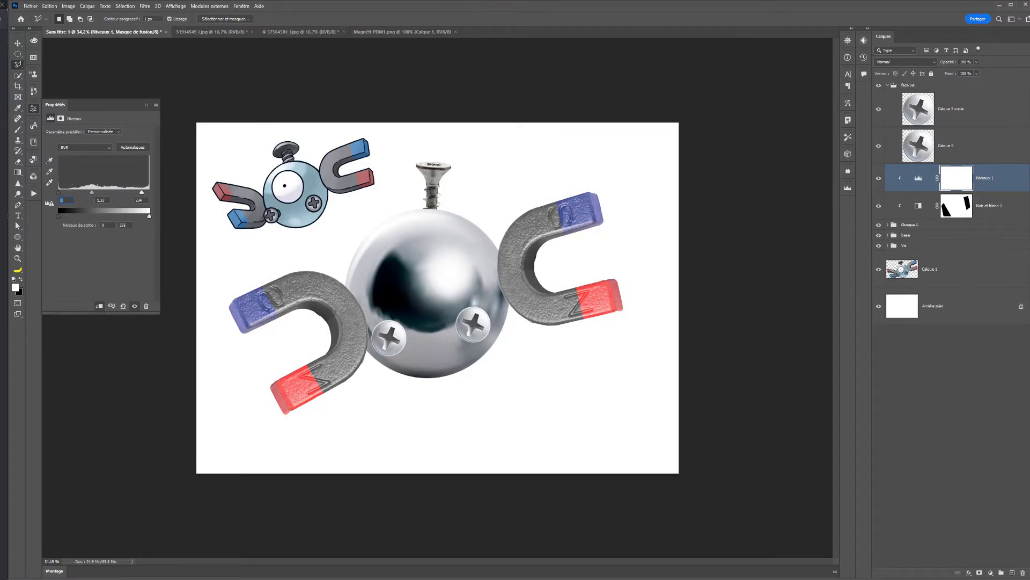
left_click_drag(61, 193, 57, 194)
- Replace the Levels mask with a copy of the Black & White mask, brighten the midtones, and set the inputs to black 19 and white 240
left_click_drag(960, 213, 955, 178)
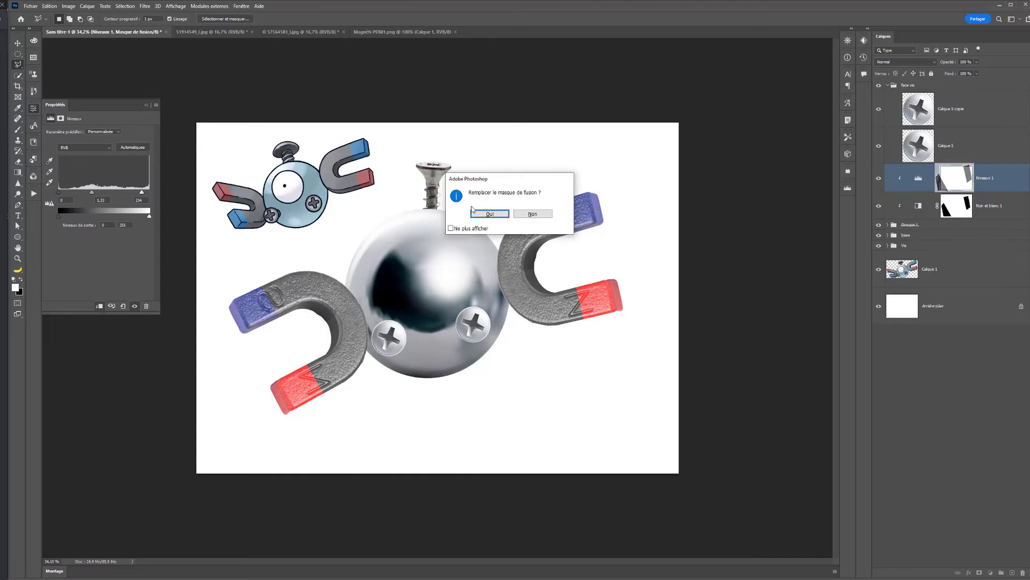
left_click(490, 213)
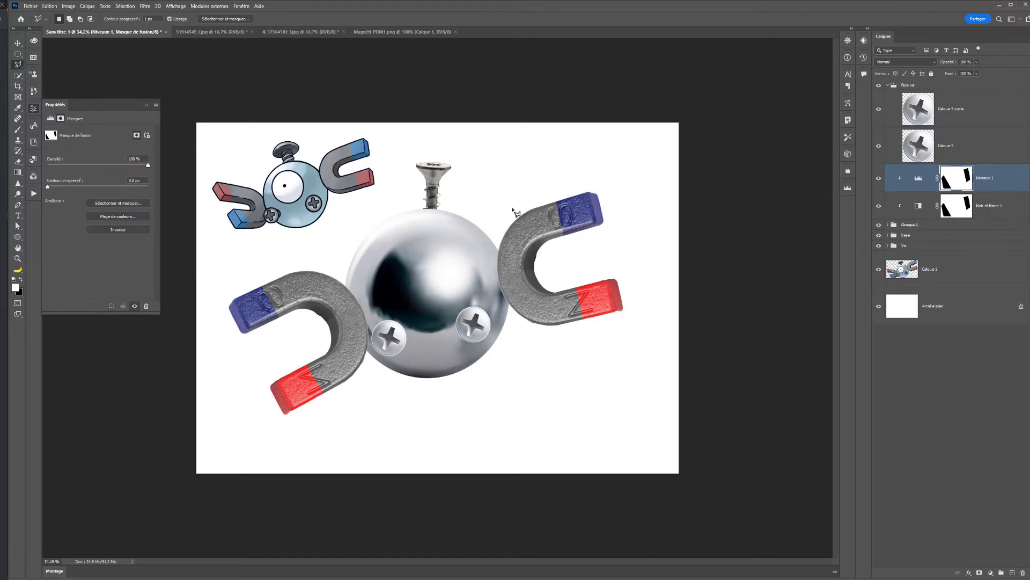
left_click(905, 181)
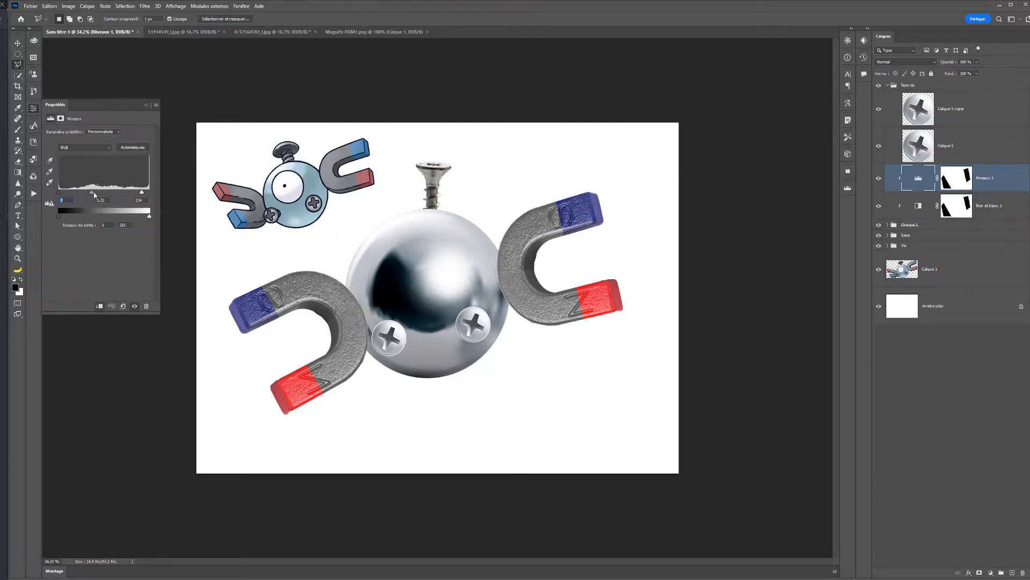
left_click_drag(94, 196, 89, 194)
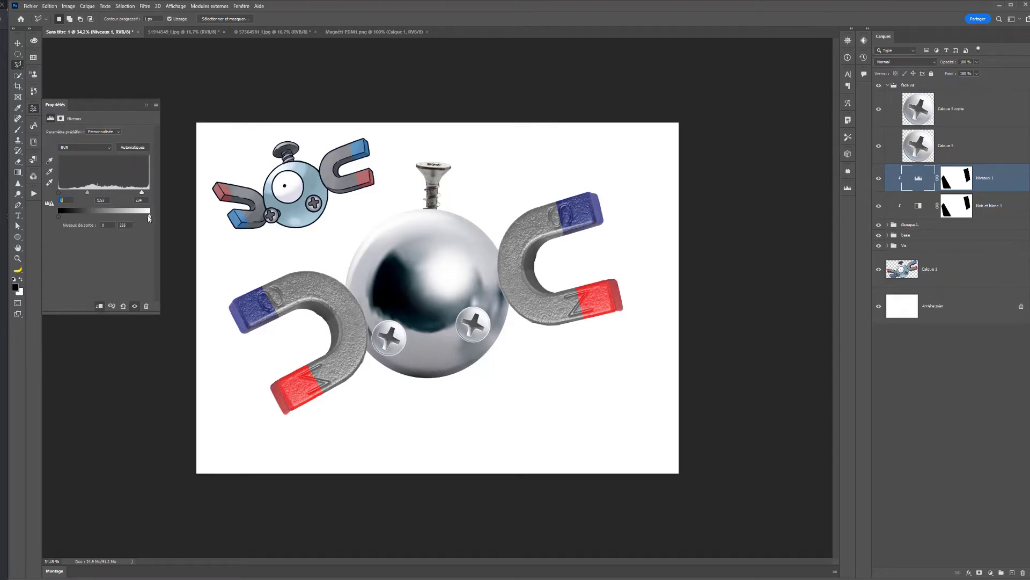
left_click_drag(149, 217, 142, 195)
left_click_drag(59, 191, 64, 192)
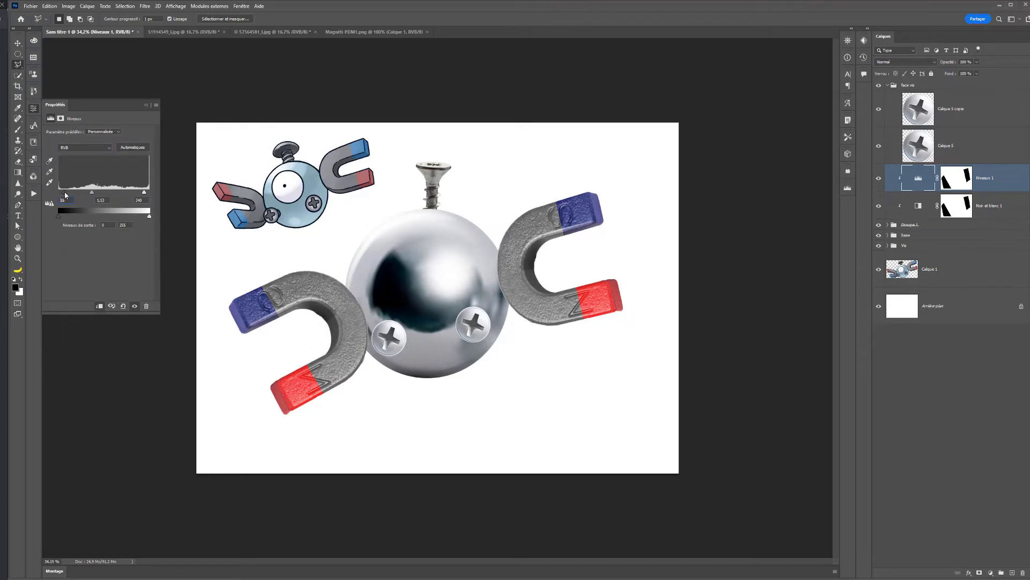
- Rename the combined magnet group as "double aiment"
left_click(21, 45)
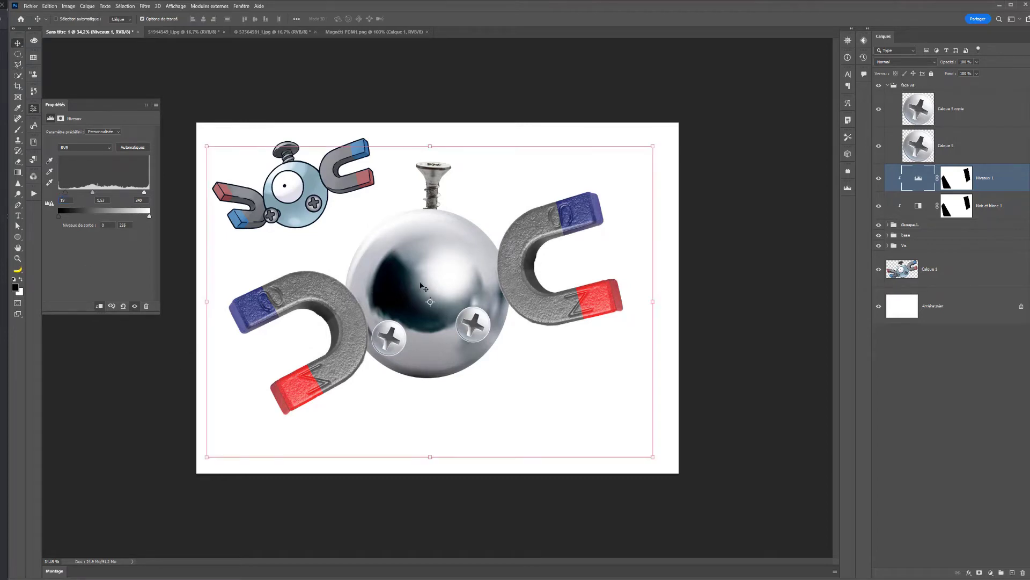
double_click(914, 225)
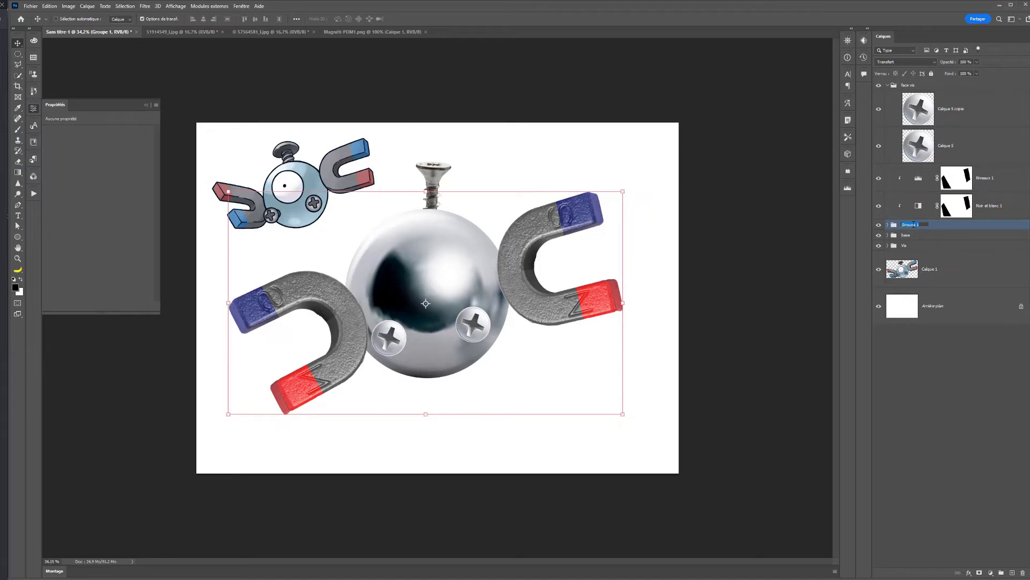
key("BackSpace")
type("double aiment")
key("Return")
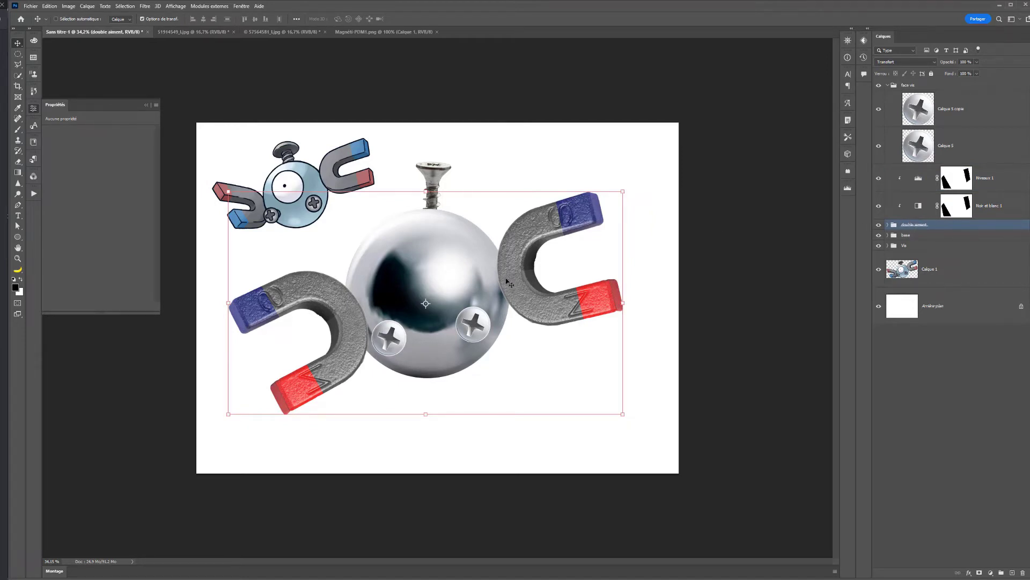
- Refine the Black & White adjustment to hide the seam between the magnets' grey halves, with blues 38 and reds 18
scroll(510, 284, "up", 5)
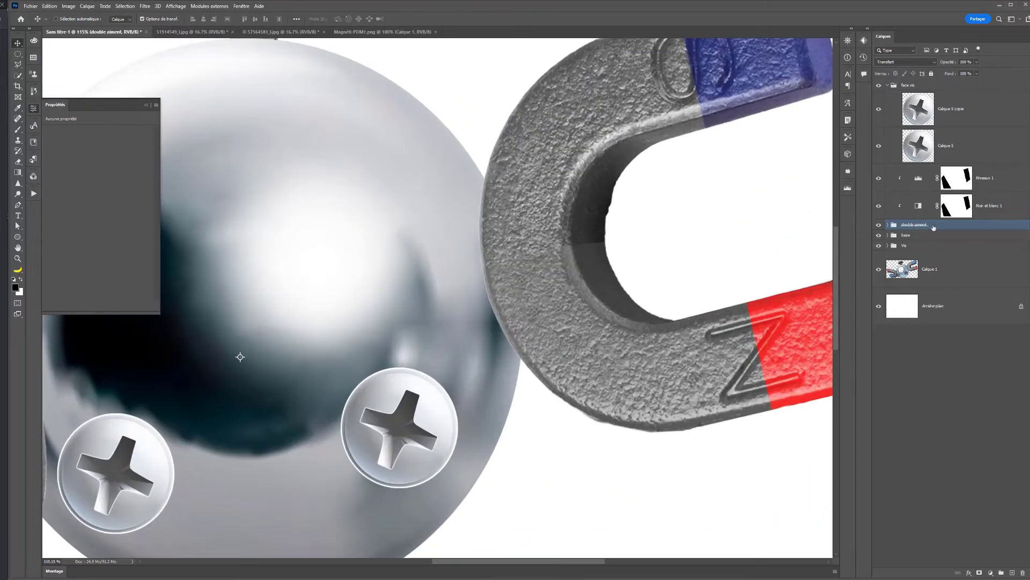
left_click(952, 207)
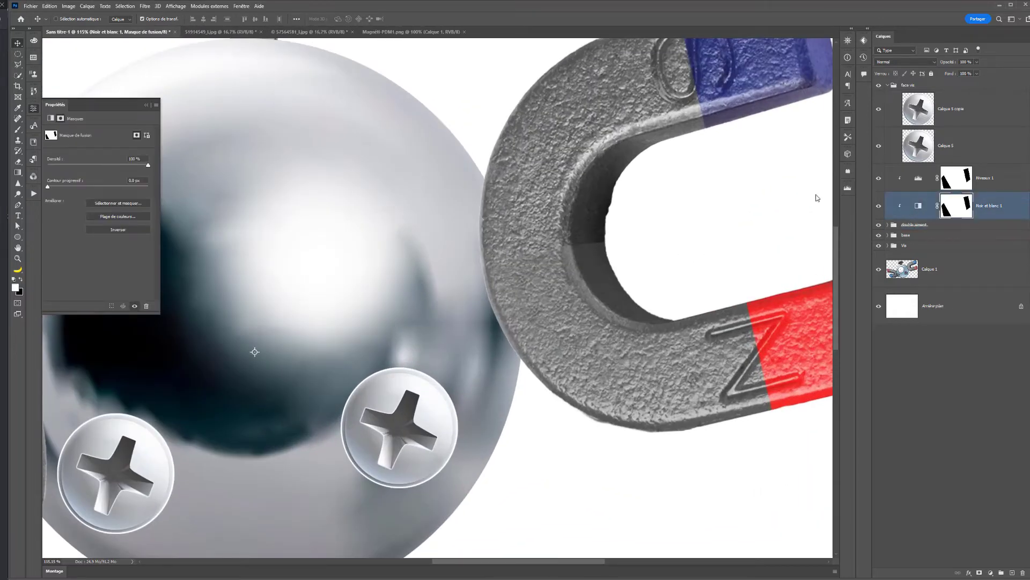
left_click(919, 206)
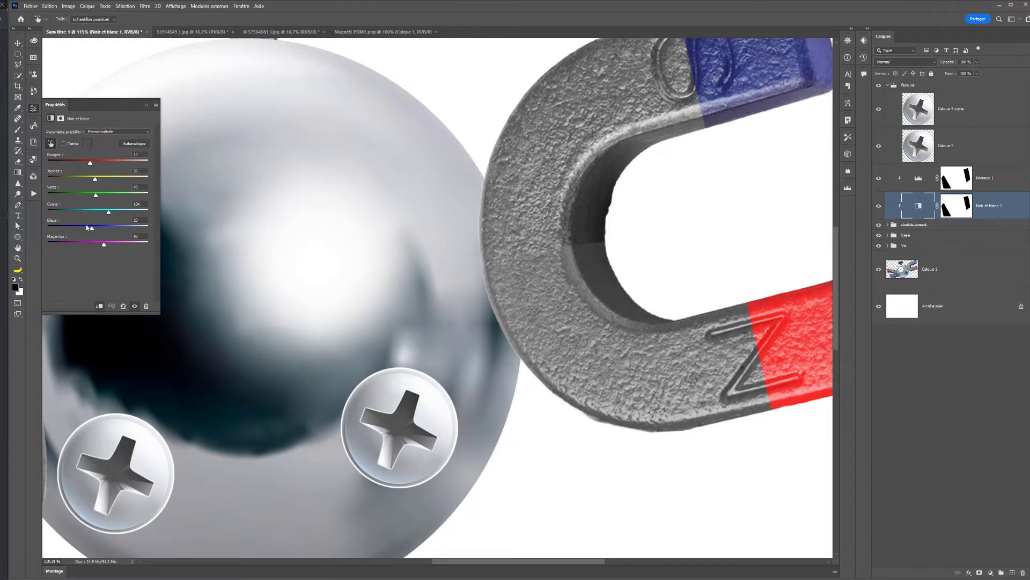
left_click_drag(91, 231, 97, 233)
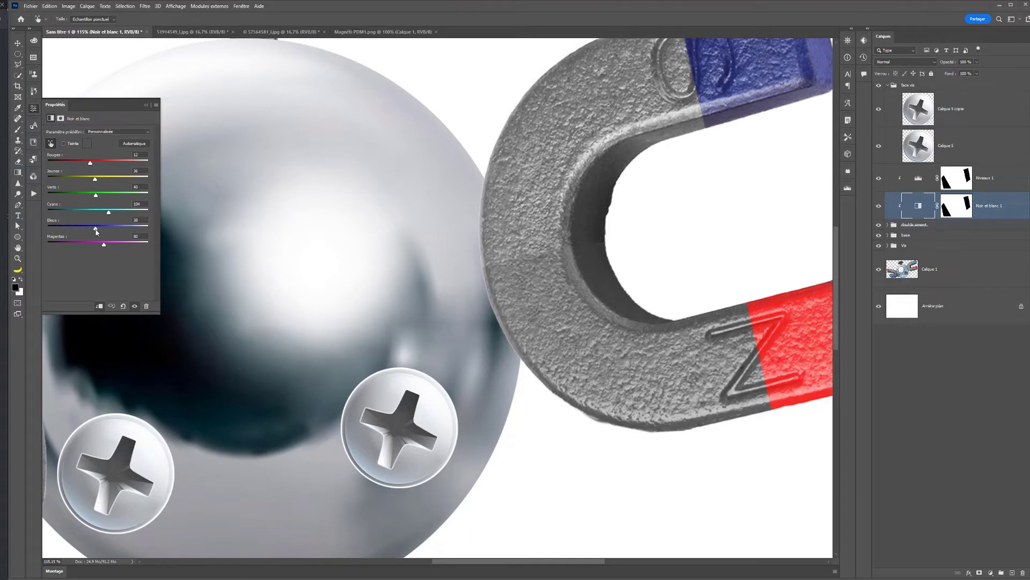
left_click_drag(90, 163, 92, 164)
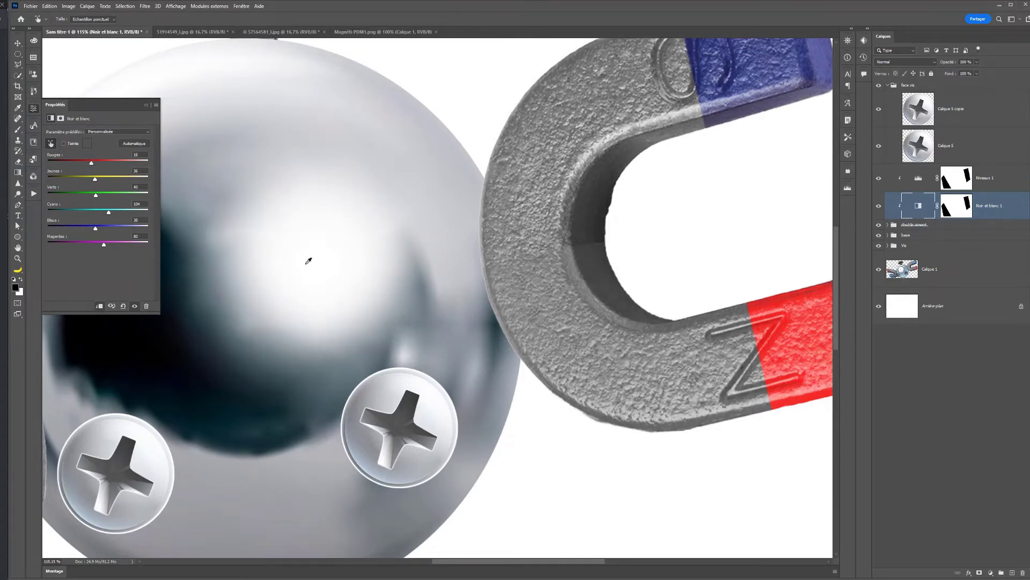
- Expand the double aiment group and the left magnet's subgroup, and select the magnet layer Calque 2 copie
scroll(308, 257, "down", 5)
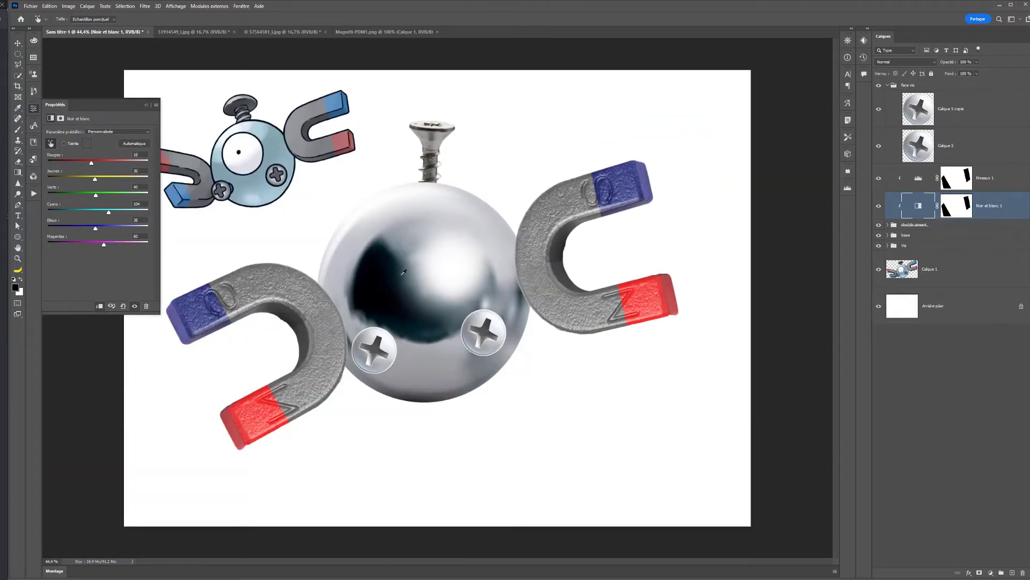
scroll(325, 342, "up", 1)
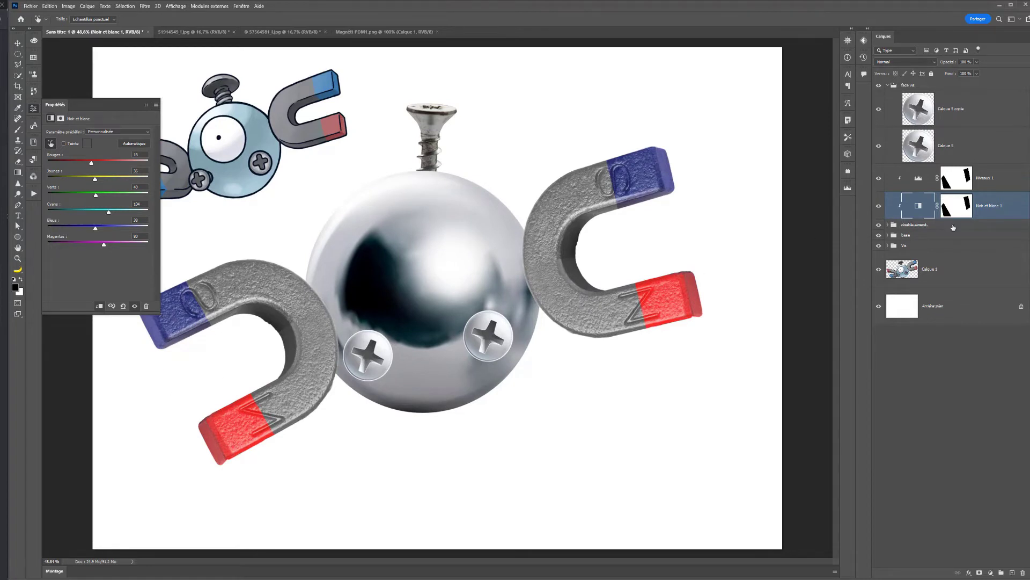
left_click(887, 226)
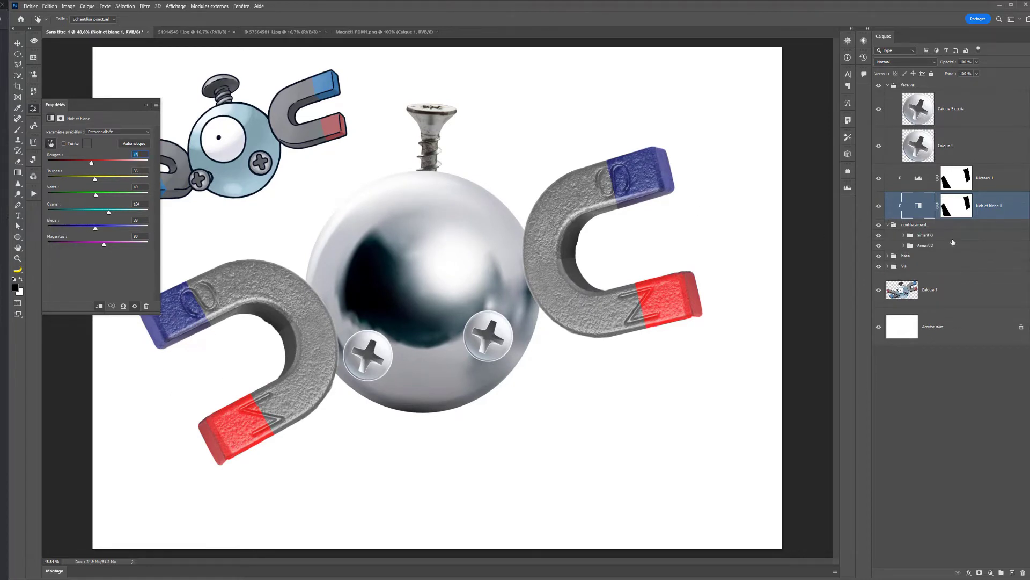
left_click(879, 236)
left_click(880, 237)
left_click(914, 236)
key("v")
left_click(904, 236)
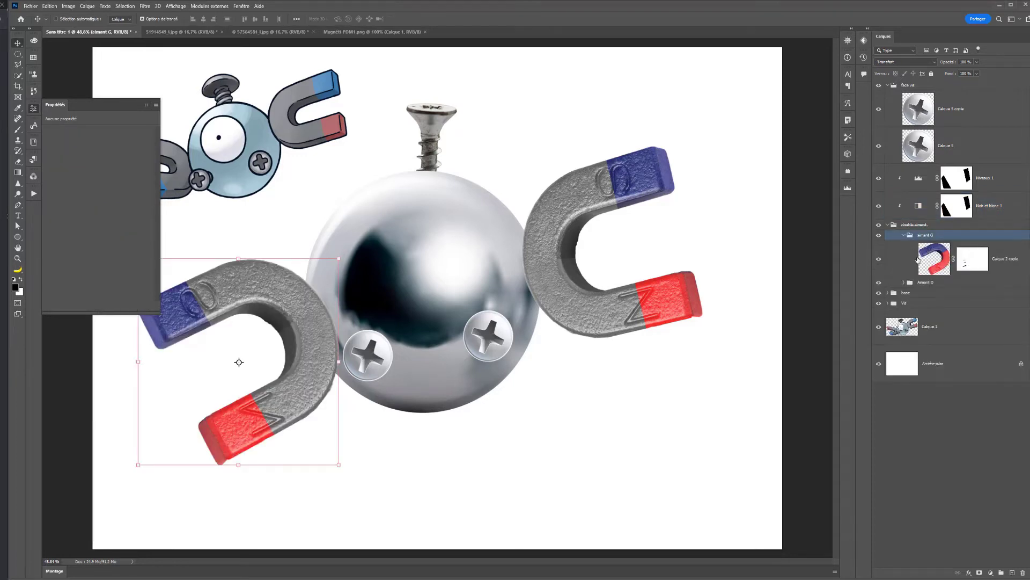
left_click(927, 262)
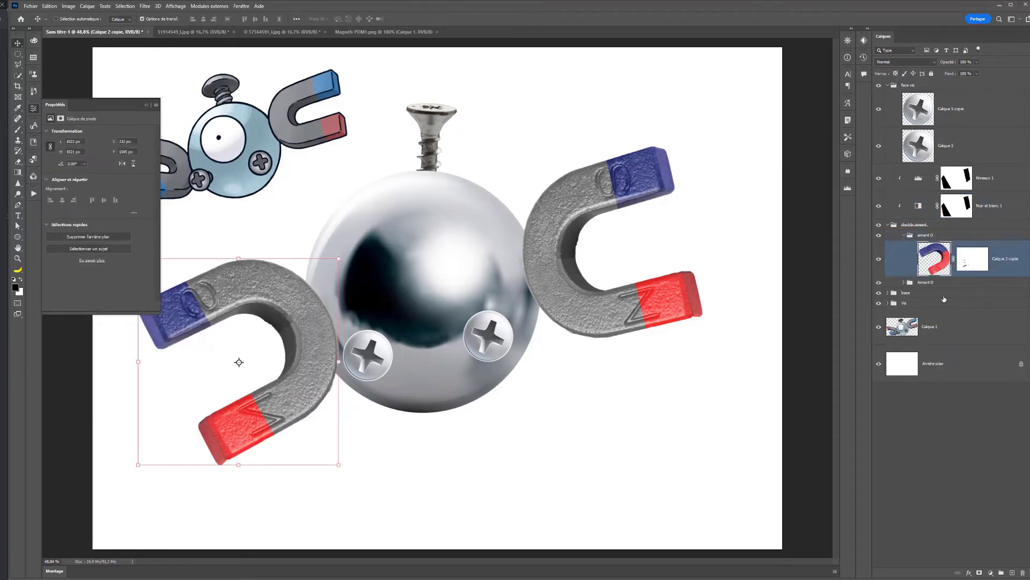
- Add a Hue/Saturation adjustment clipped to the left magnet layer, shifting its Blues range to red with saturation +38
left_click(987, 575)
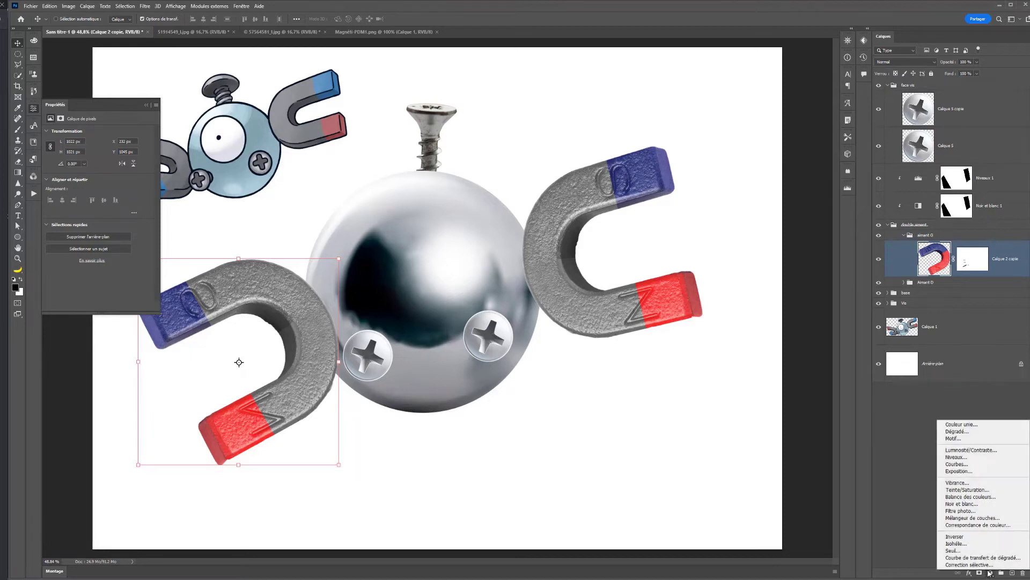
left_click(960, 497)
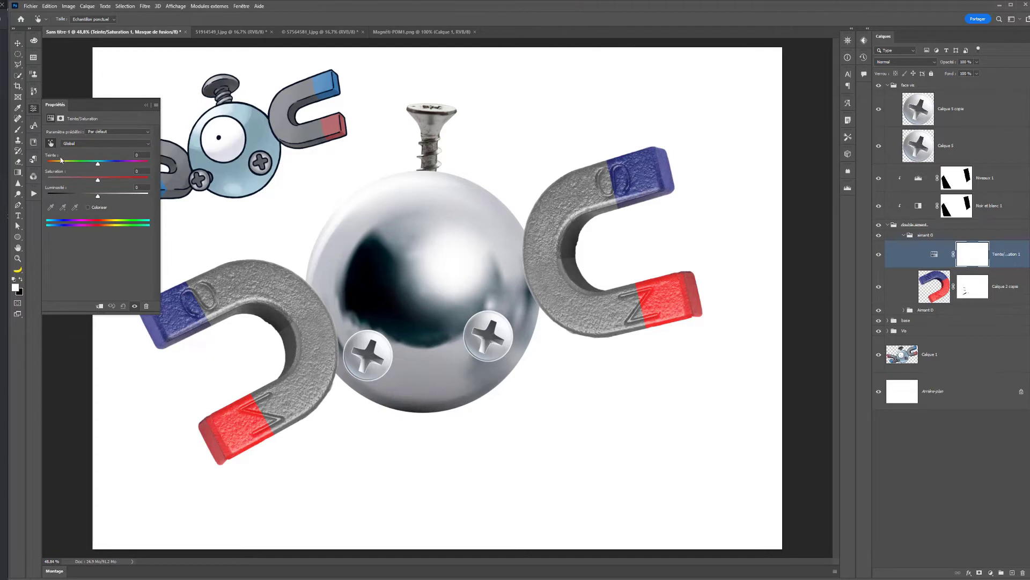
left_click(178, 321)
left_click_drag(97, 164, 119, 181)
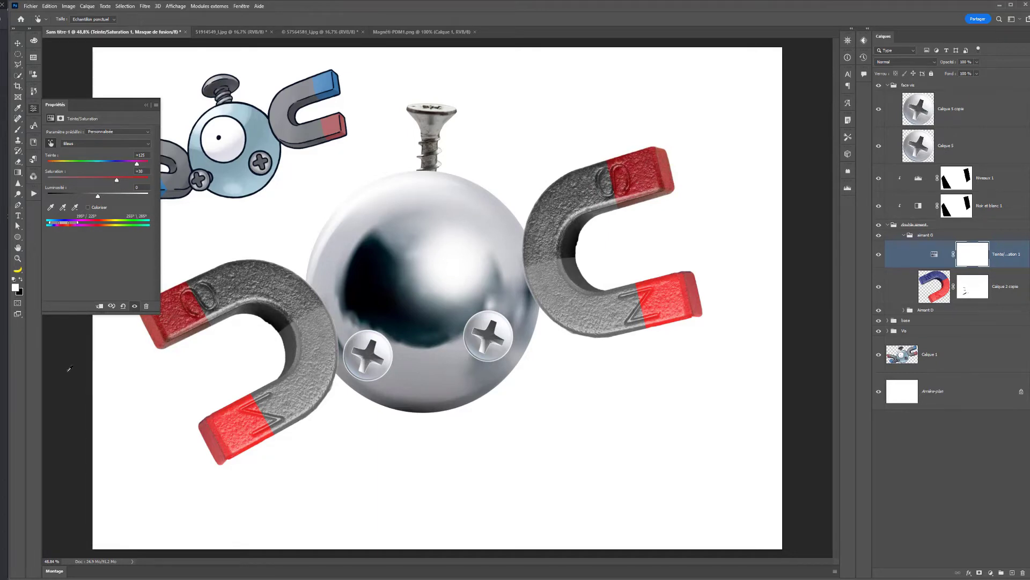
left_click(101, 306)
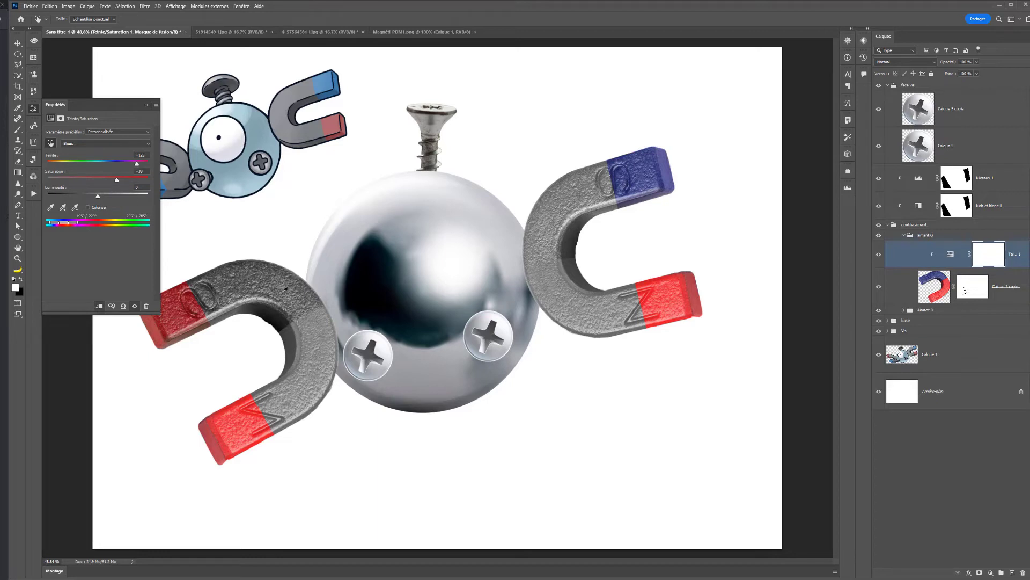
- Load the Levels mask as a selection and paint black on the Hue/Saturation mask over the left magnet's grey body, and deselect
left_click(957, 176, "ctrl")
key("v")
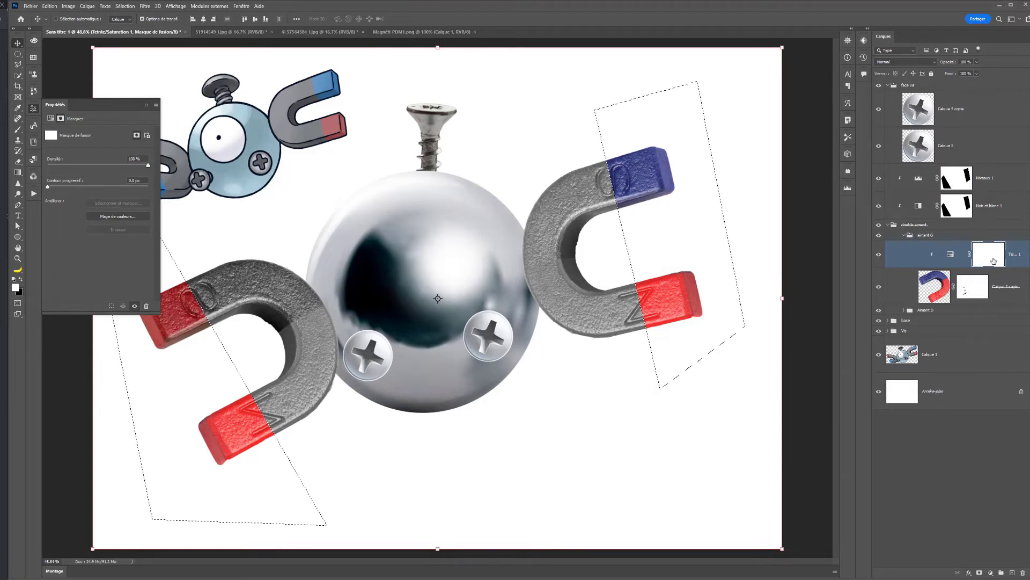
left_click(18, 128)
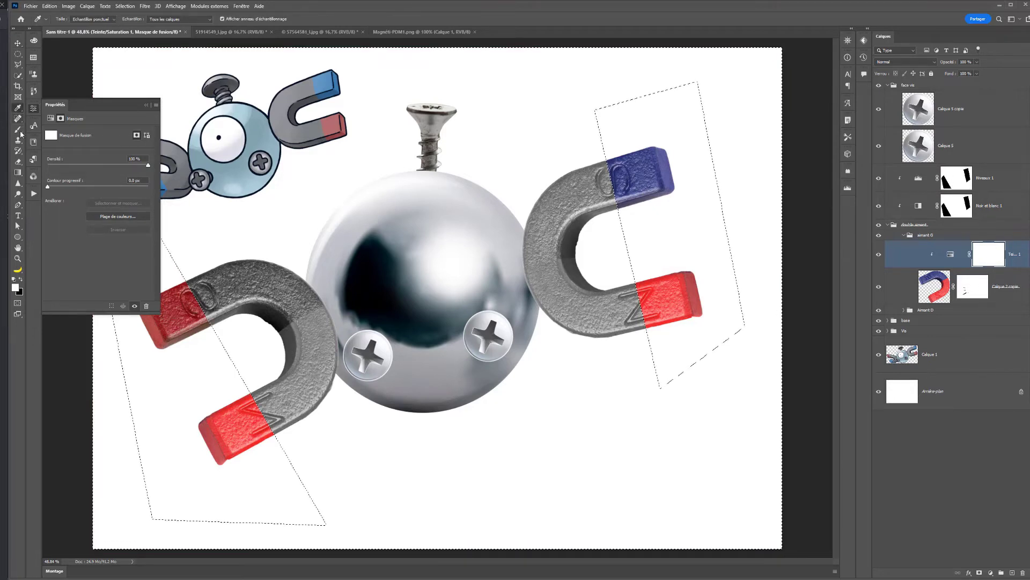
left_click_drag(280, 268, 333, 268)
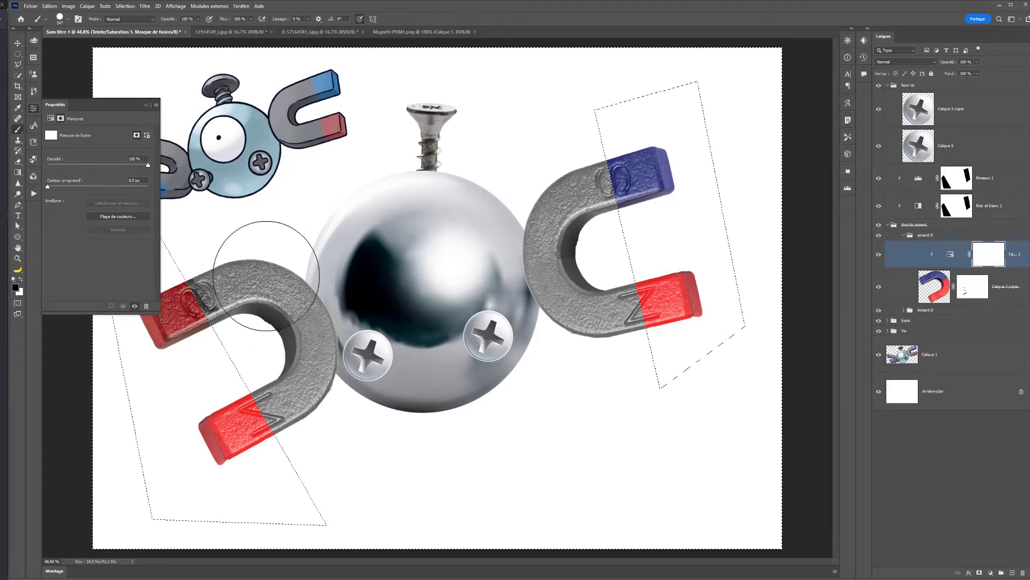
key("x")
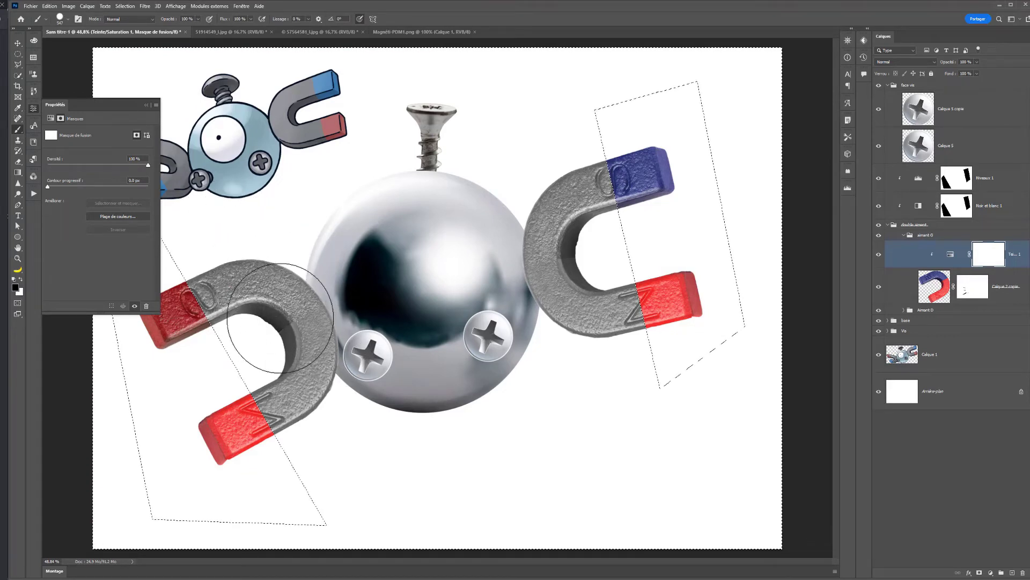
left_click(432, 311)
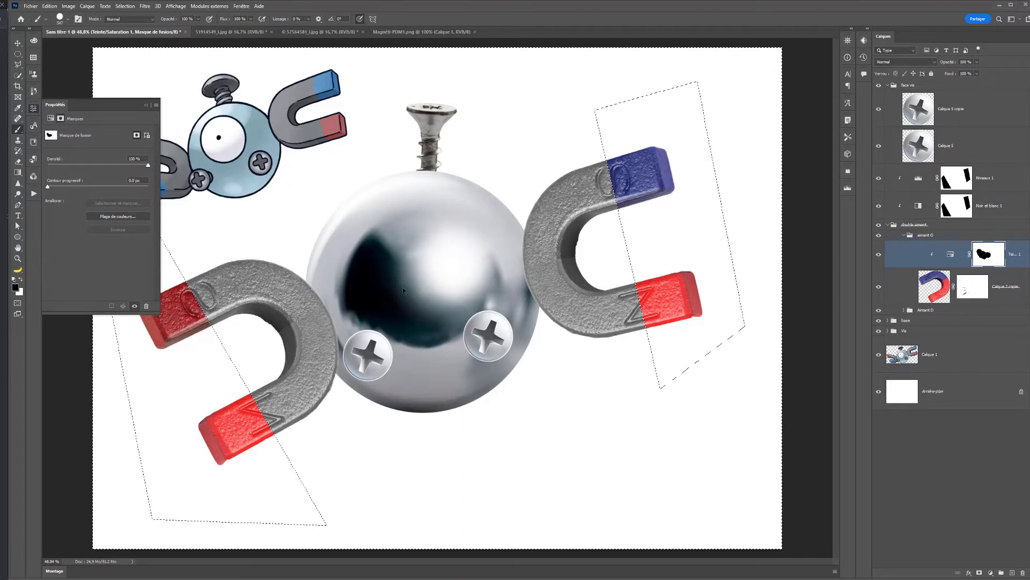
key("ctrl+d")
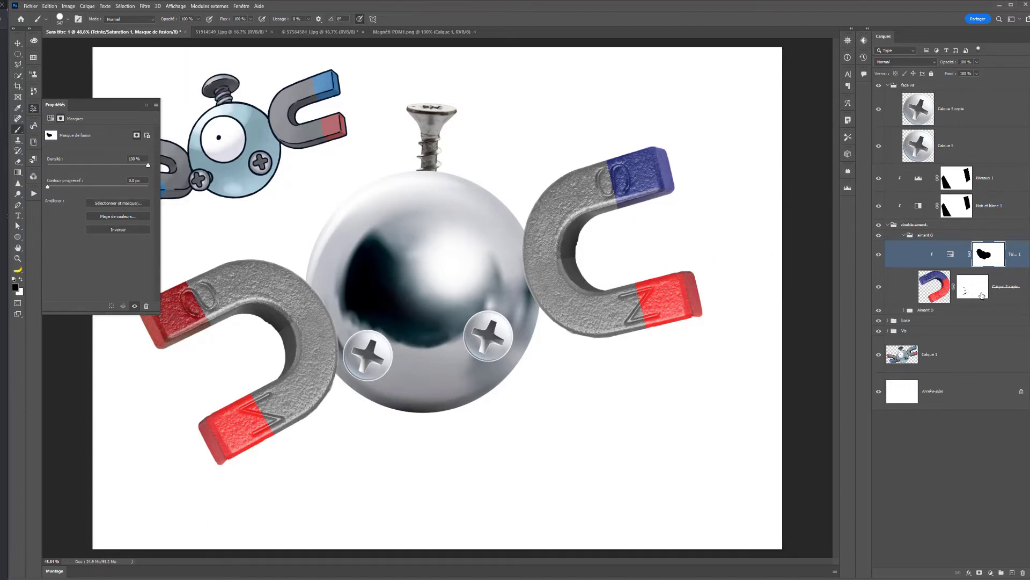
- Turn the left magnet's lower red tip blue by setting the Hue/Saturation adjustment's Reds hue to -127
left_click(991, 573)
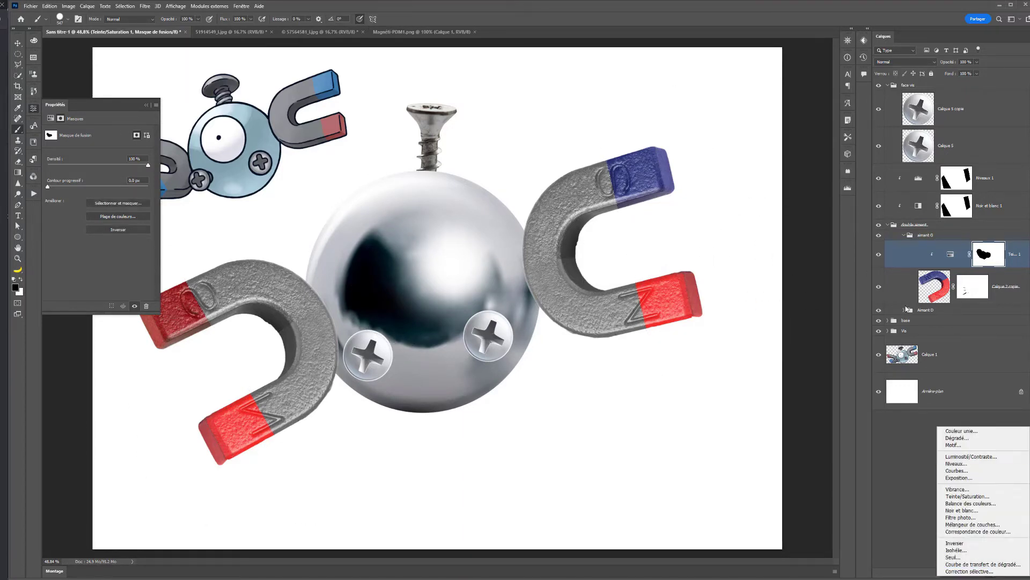
left_click(951, 255)
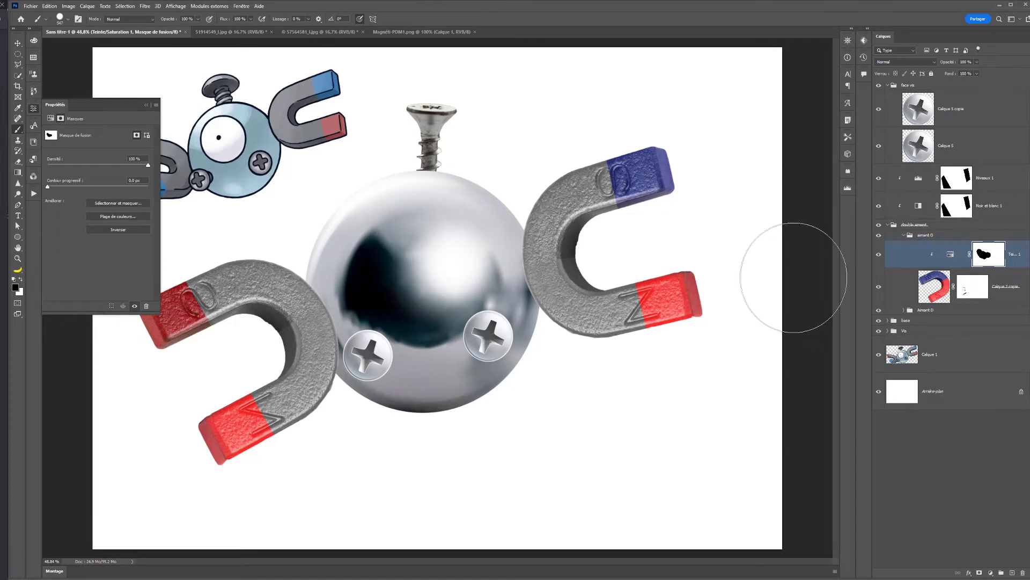
left_click(950, 254)
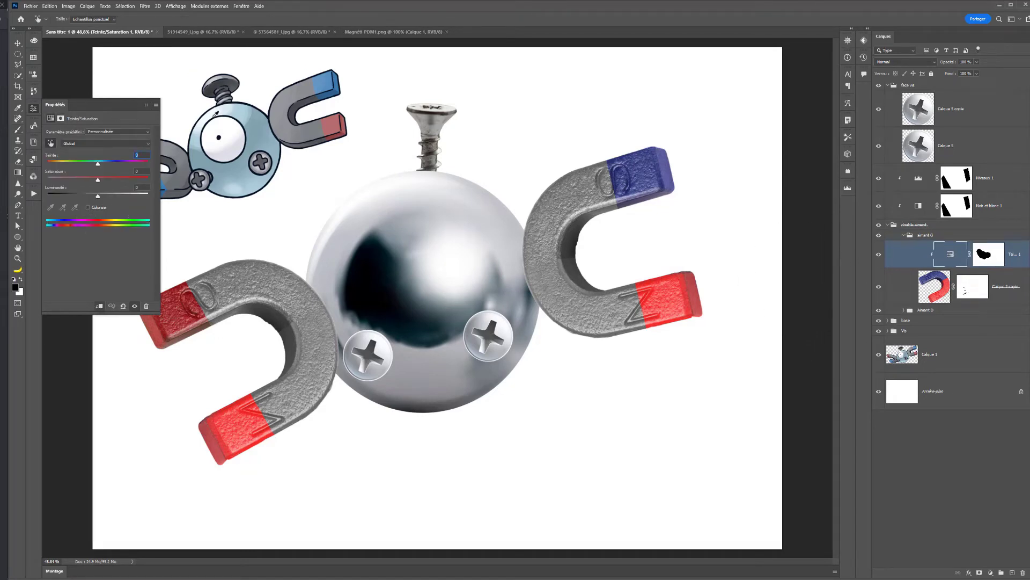
left_click(234, 431)
left_click_drag(97, 165, 61, 171)
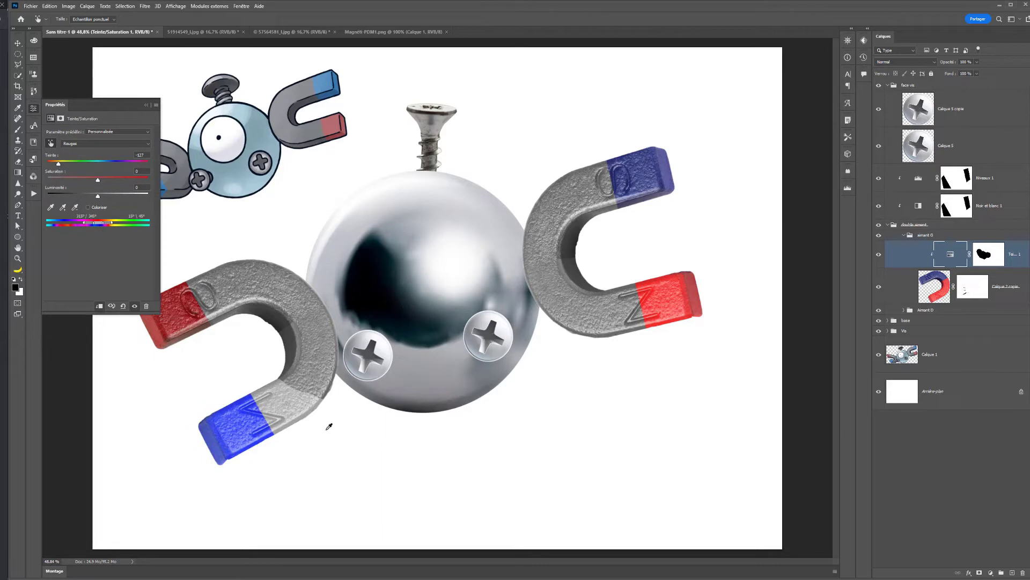
- Paint black on the Hue/Saturation mask over the lightened grey of the left magnet's lower arm, protecting the blue tip with the Levels mask selection
left_click(999, 255)
key("b")
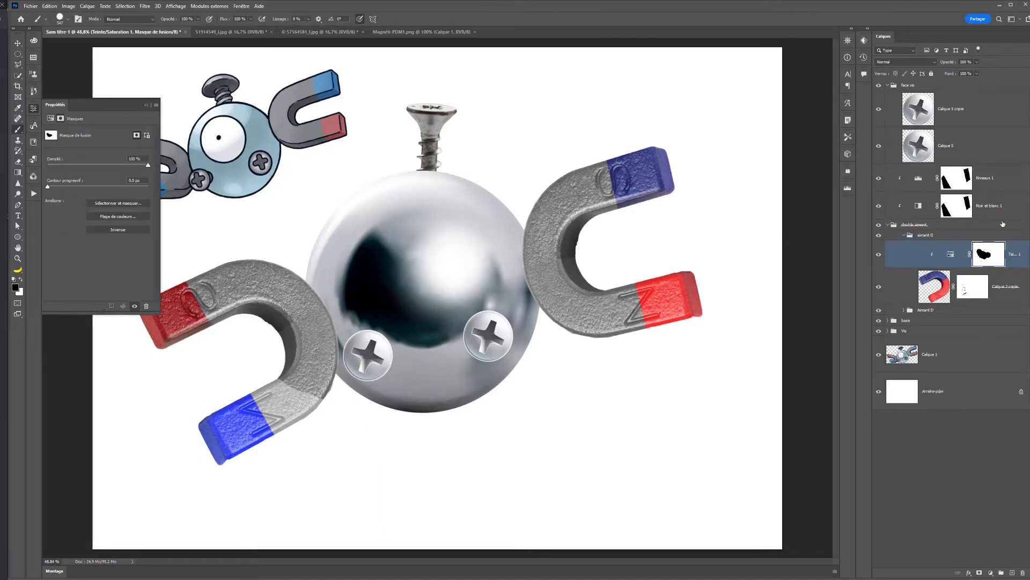
left_click(964, 180, "ctrl")
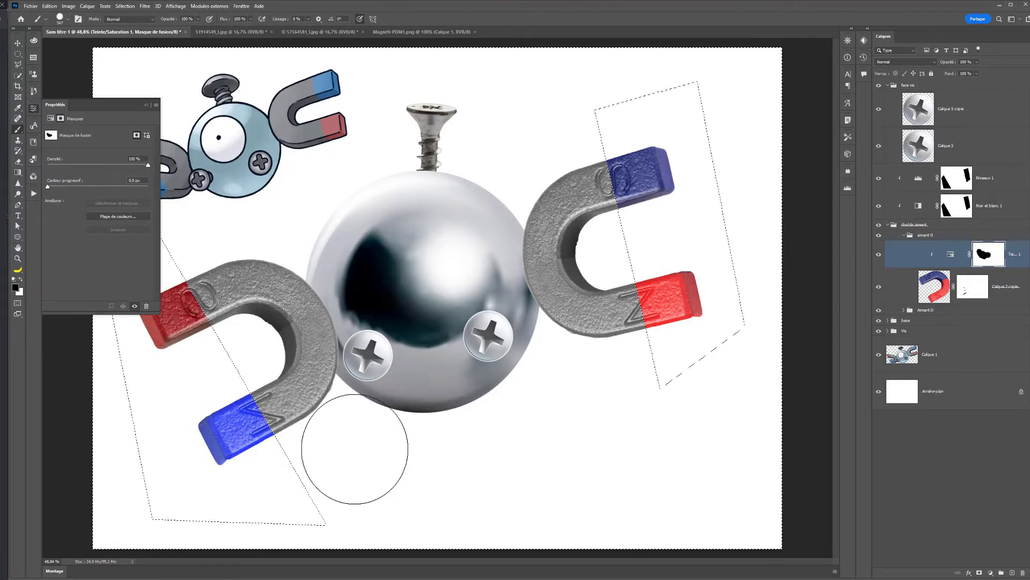
left_click_drag(278, 400, 251, 488)
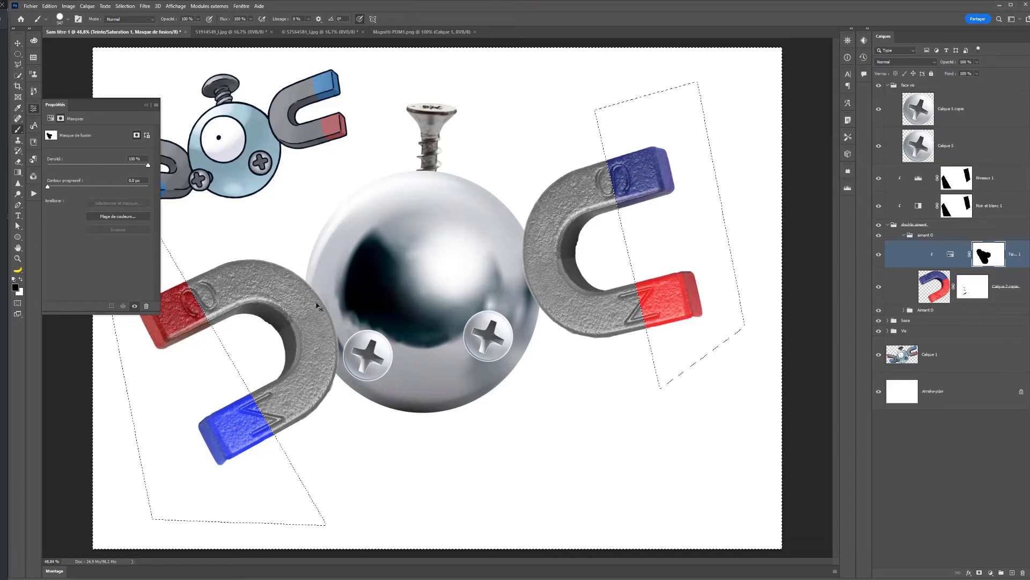
key("ctrl+d")
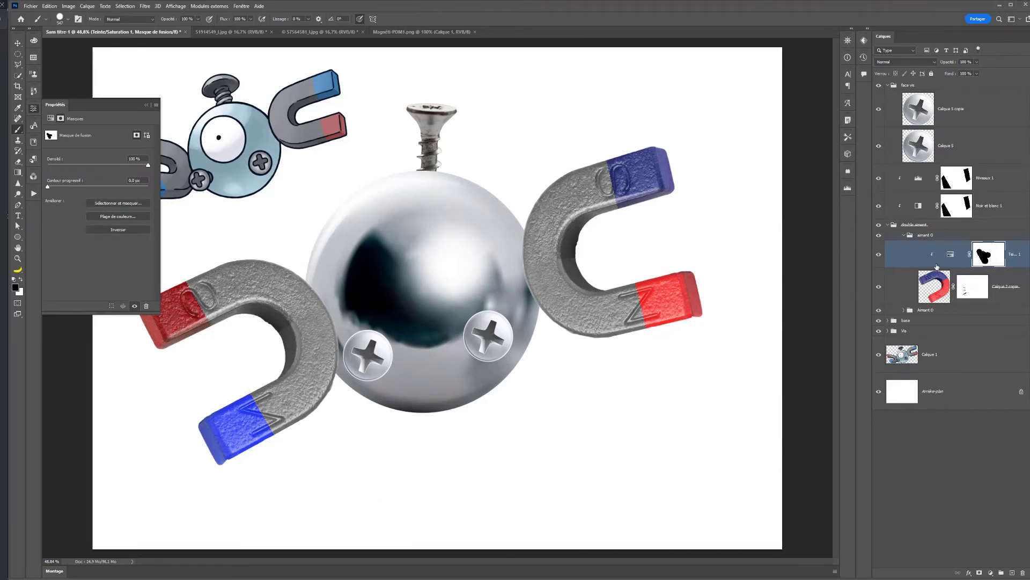
- Set the Hue/Saturation adjustment's Reds range to saturation -30 and lightness -15 to mute the left magnet's blue tip
left_click(950, 254)
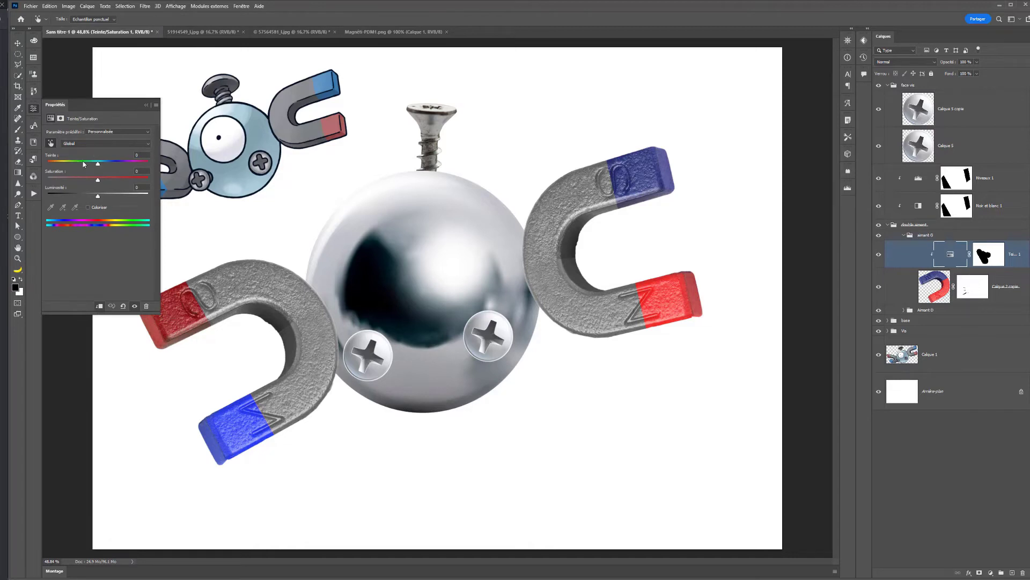
left_click(102, 144)
left_click(73, 151)
left_click_drag(59, 169, 82, 199)
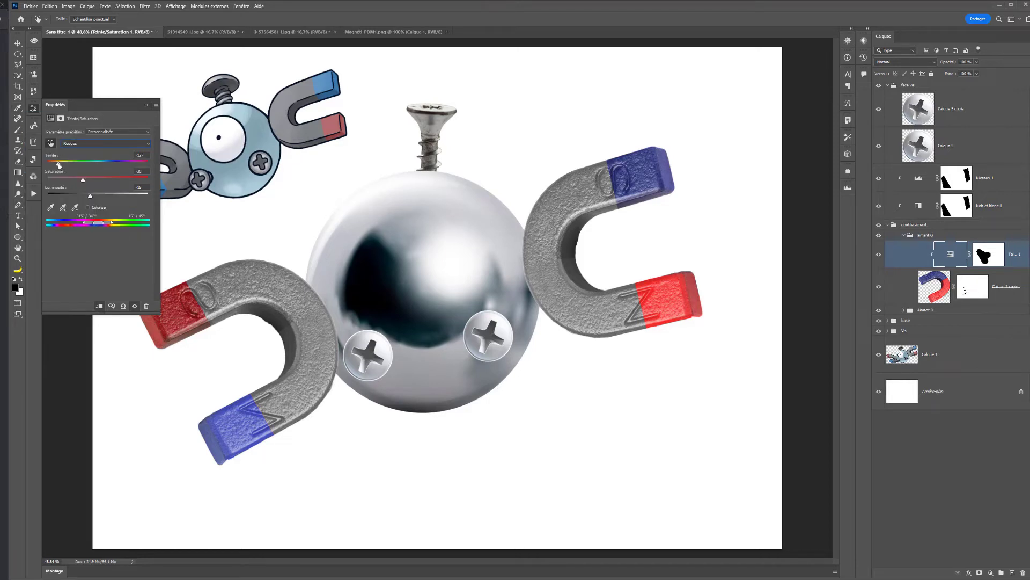
left_click_drag(62, 165, 60, 166)
- Outline the thin orange seam between the left magnet's blue tip and grey arm, and remove it through the Hue/Saturation mask
scroll(285, 403, "up", 5)
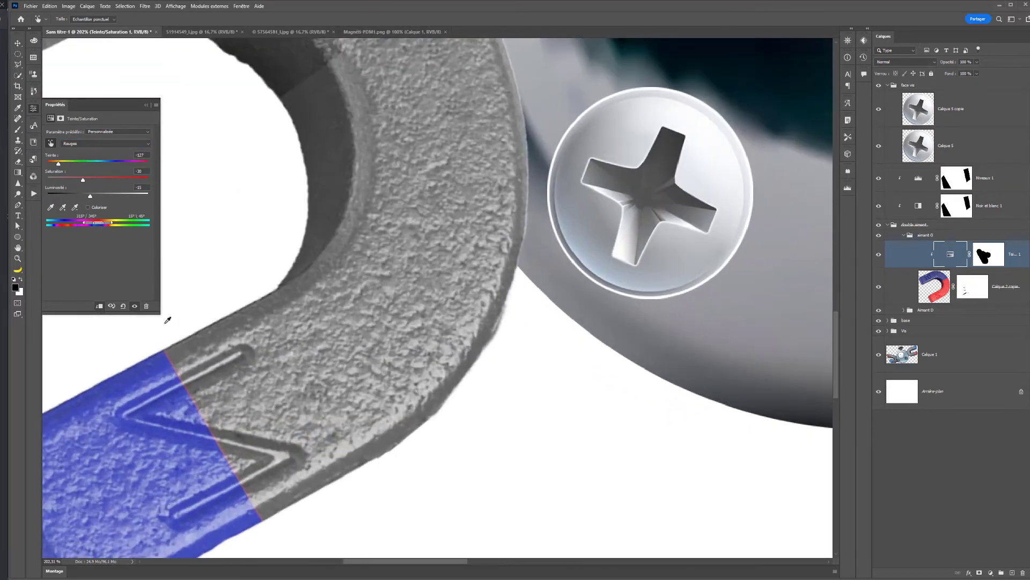
left_click(19, 63)
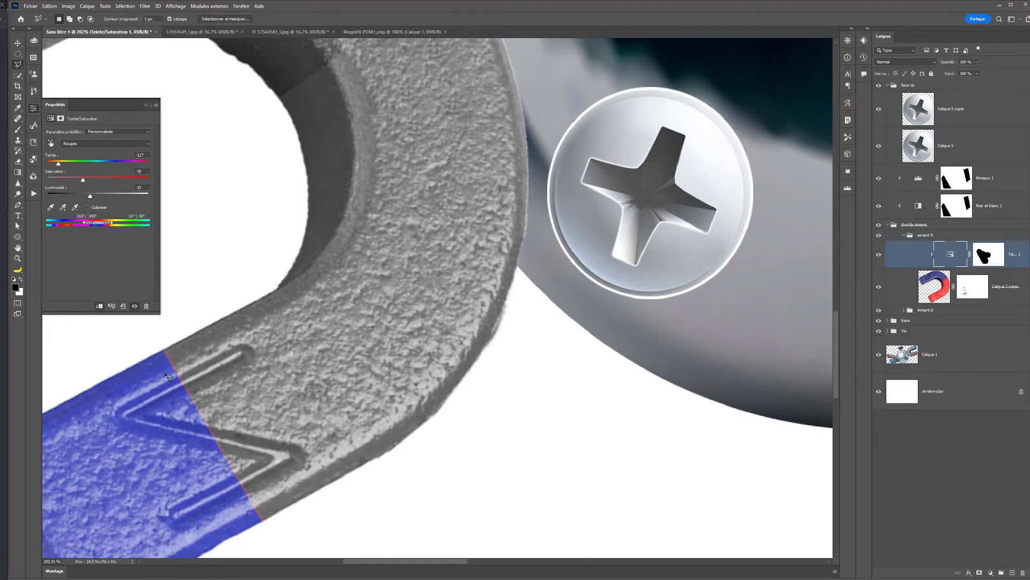
left_click(163, 349)
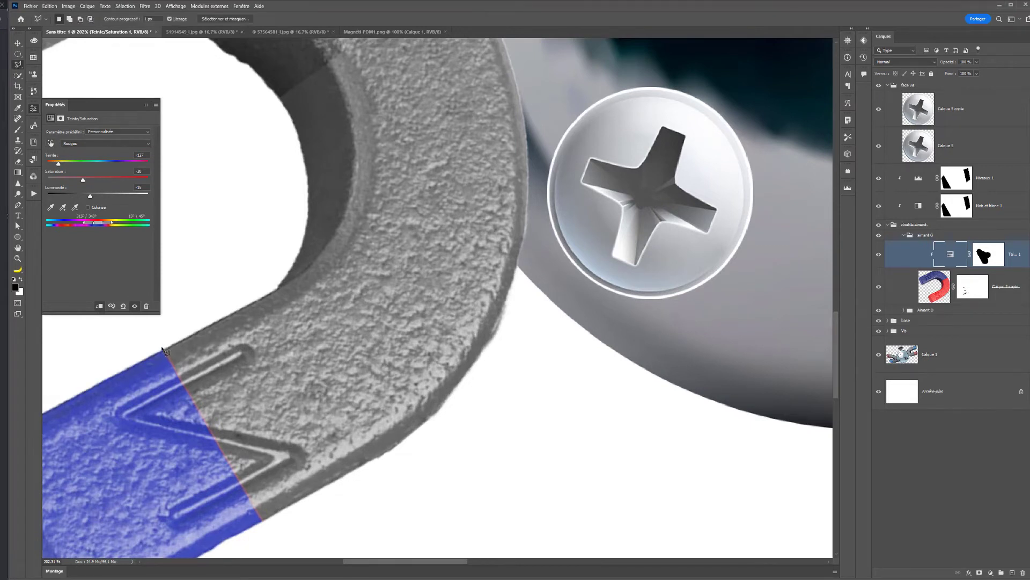
left_click(265, 528)
left_click(161, 344)
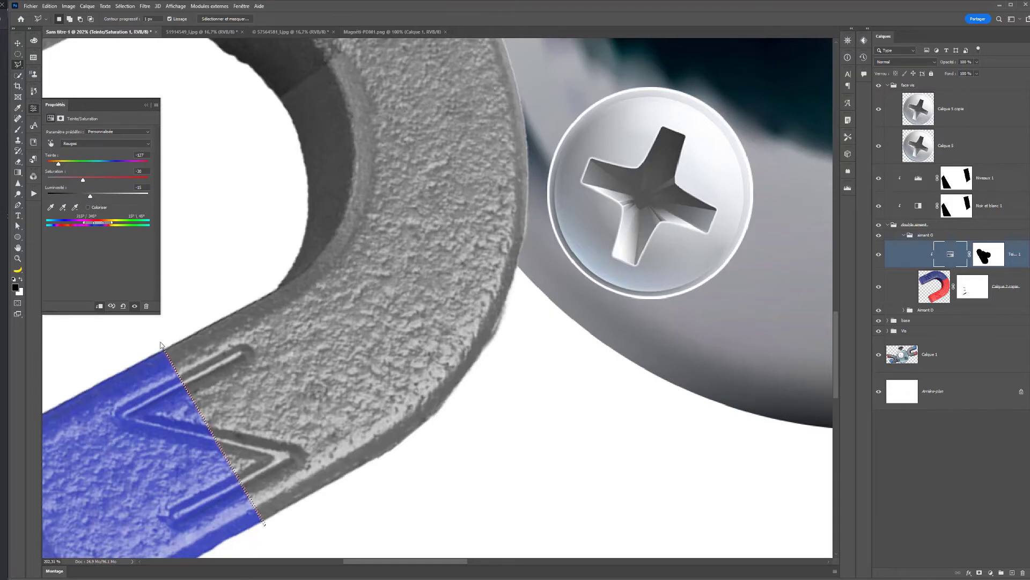
left_click(983, 257)
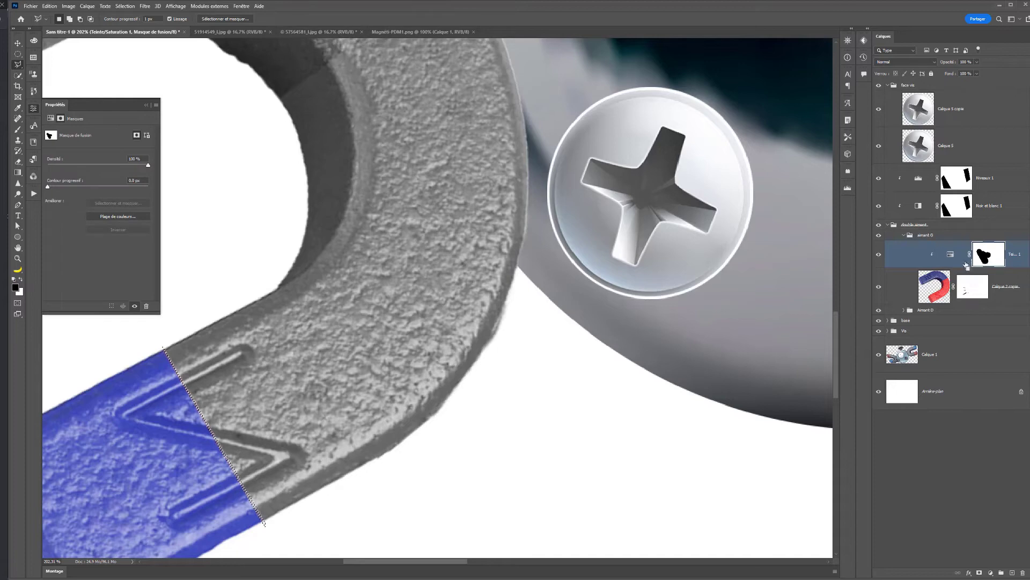
key("ctrl+d")
scroll(196, 402, "down", 8)
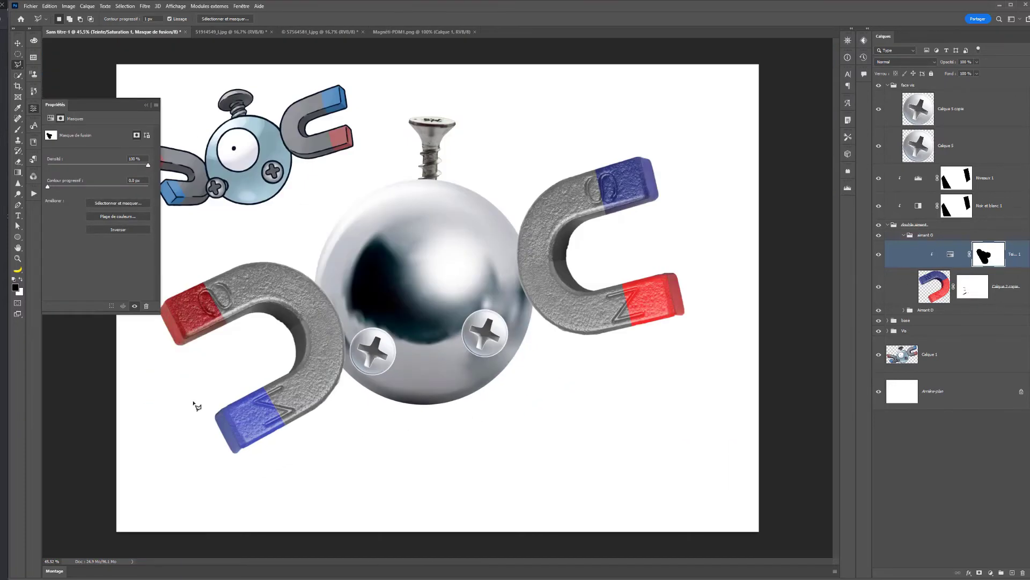
scroll(196, 402, "down", 3)
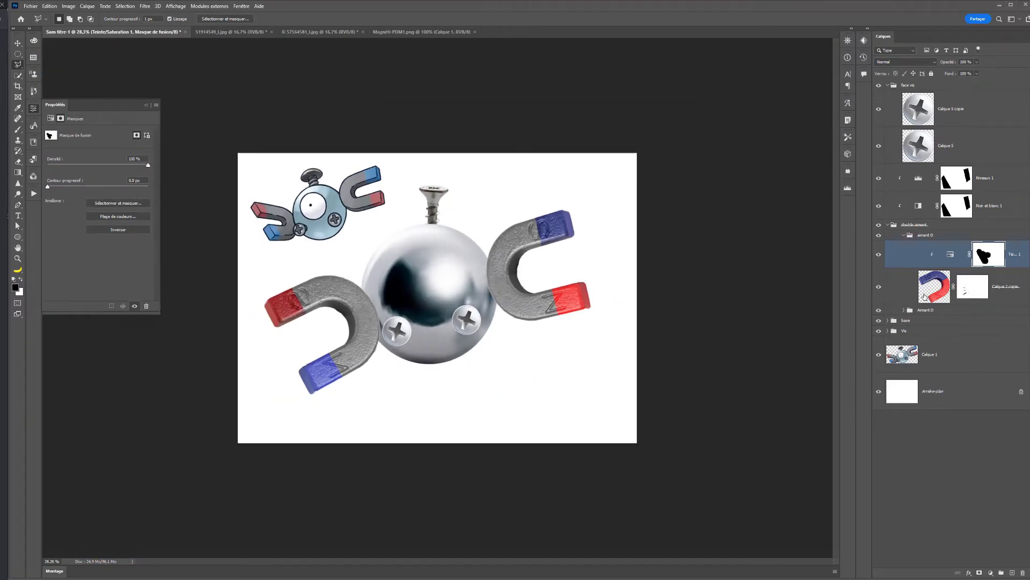
left_click(924, 296)
left_click(927, 237)
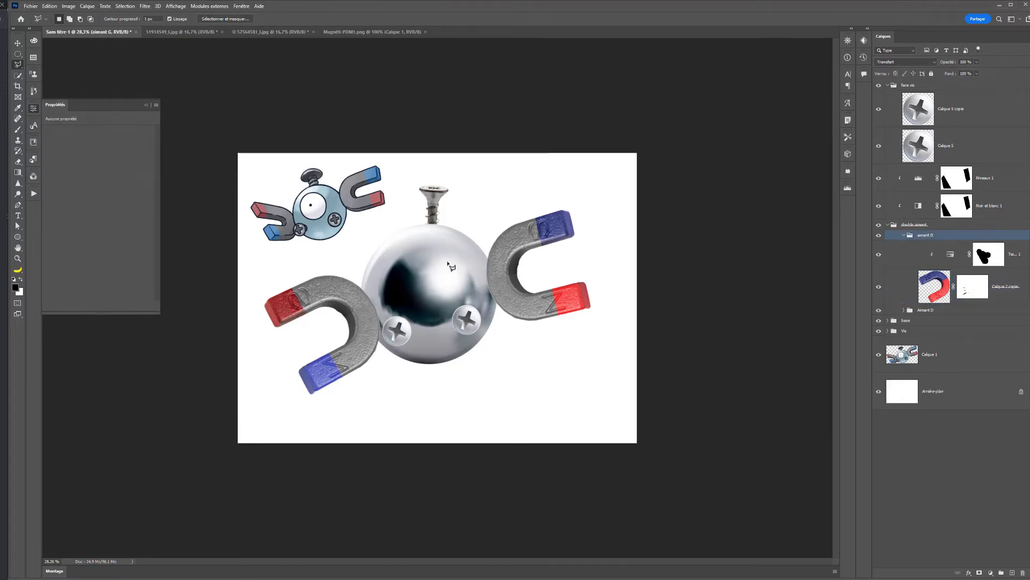
left_click(1005, 184)
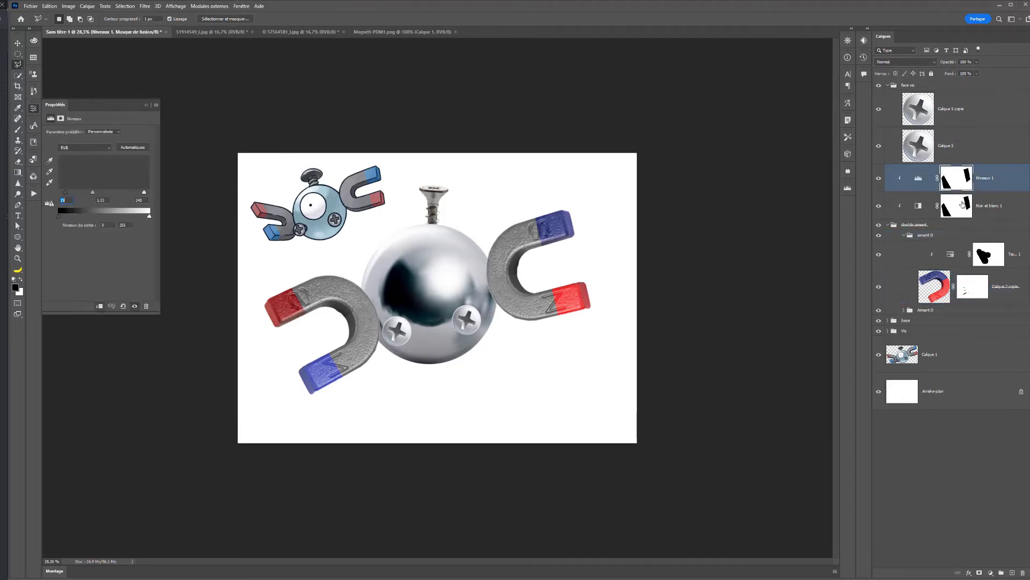
left_click(922, 236)
key("v")
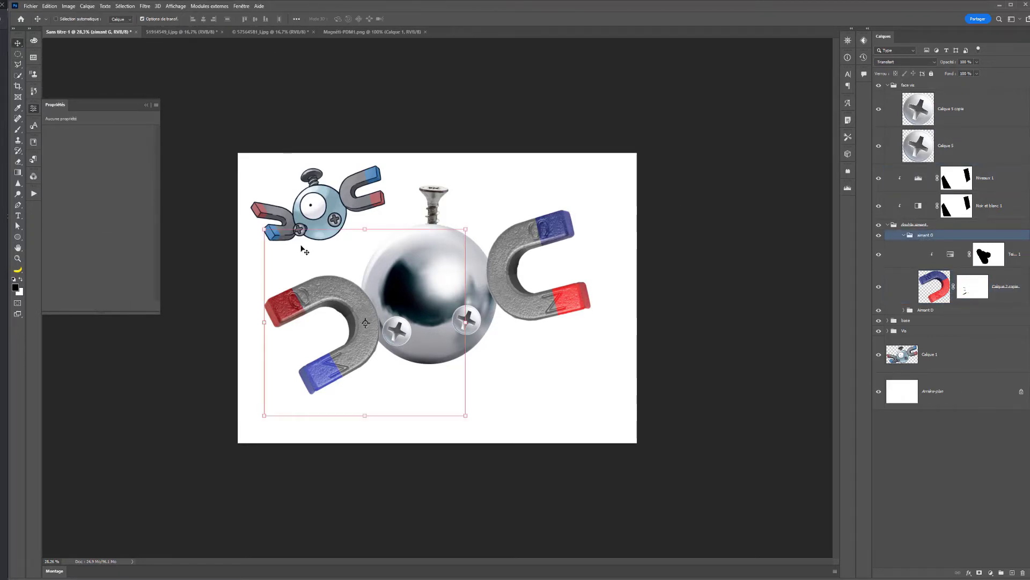
left_click_drag(261, 227, 265, 226)
key("ctrl+z")
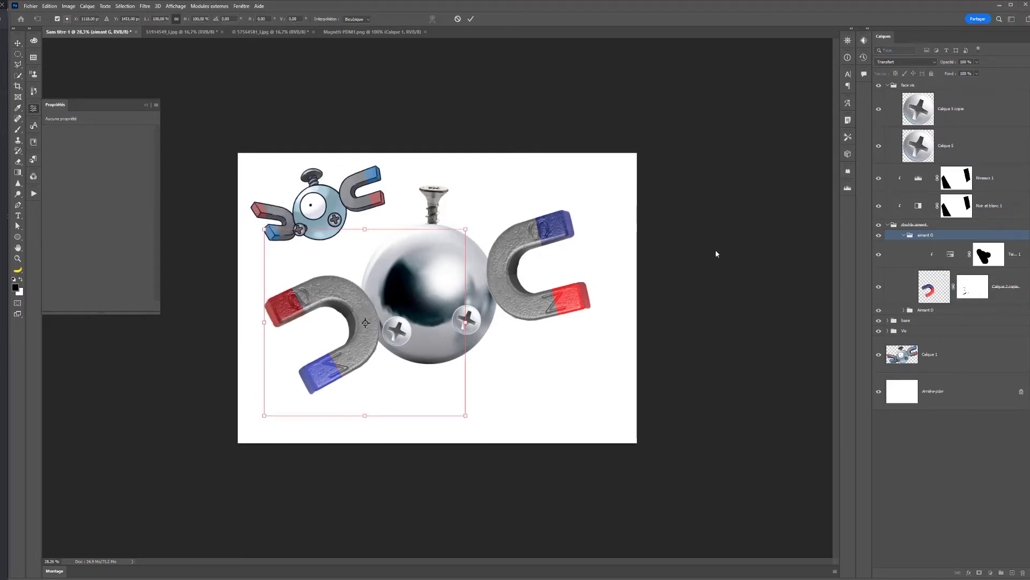
- Collapse the double aiment group and rotate it slightly clockwise together with its Levels and Black & White adjustments
left_click(957, 178)
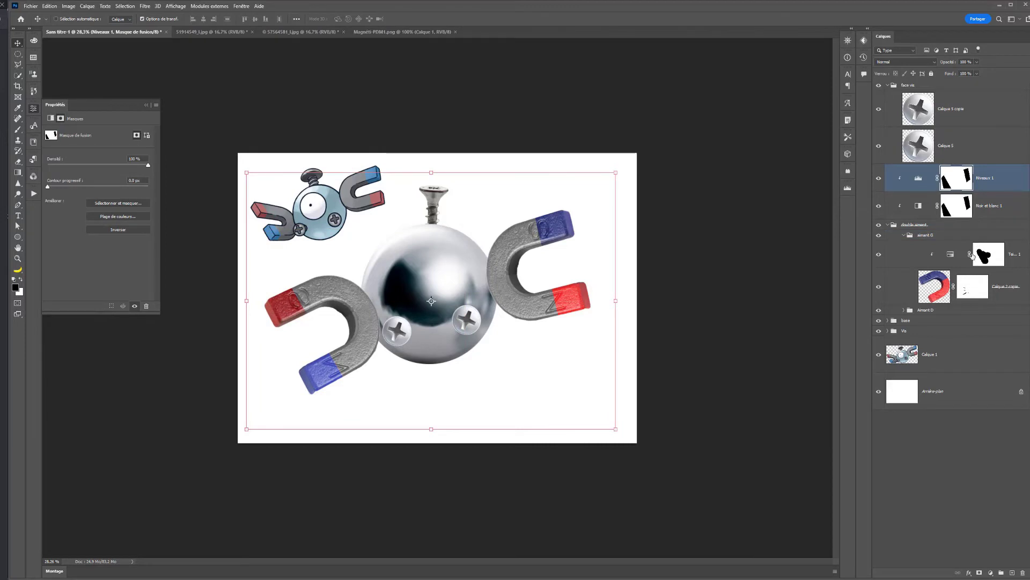
left_click(963, 206)
left_click(984, 182)
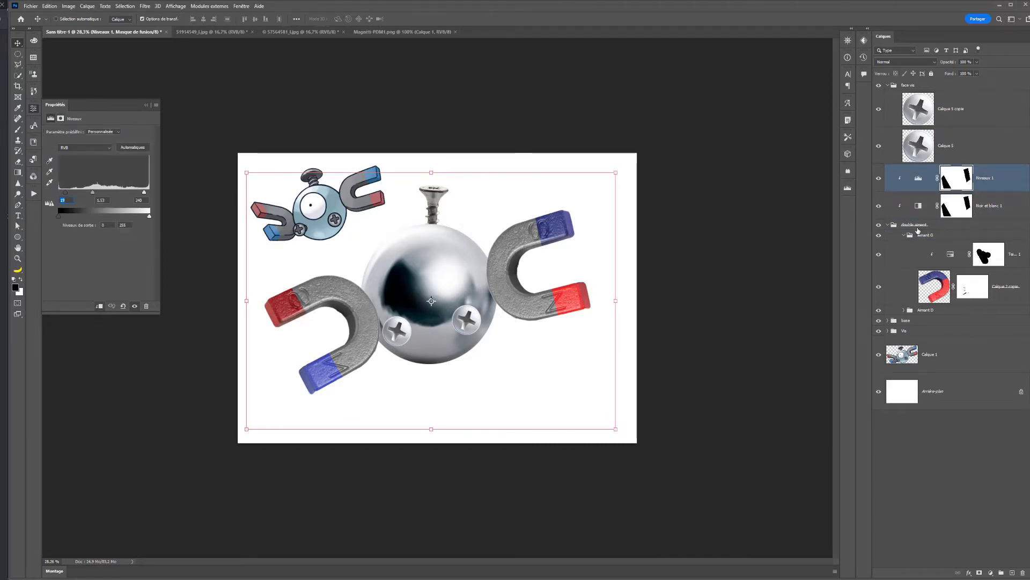
left_click(889, 226)
left_click(912, 228, "shift")
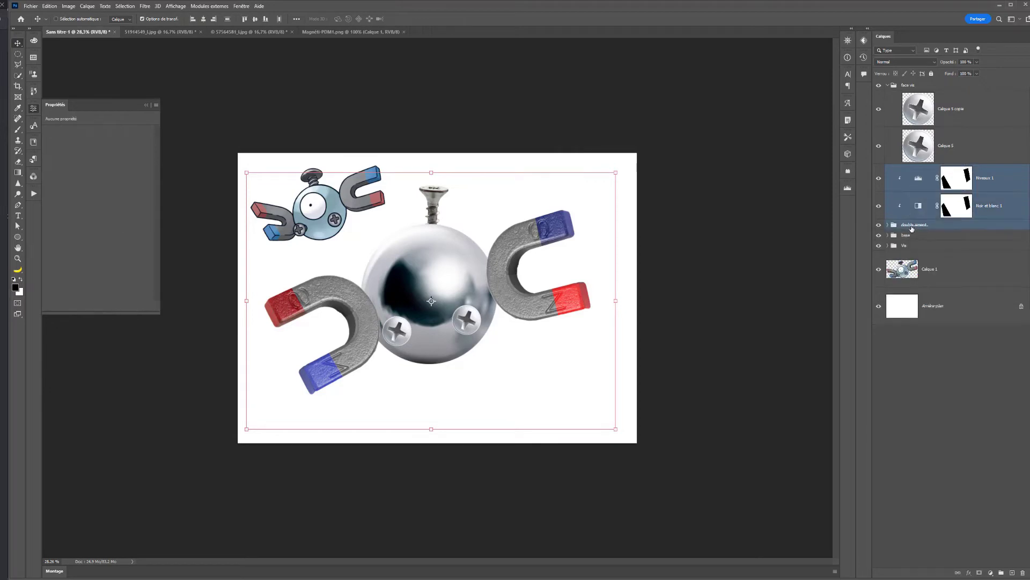
left_click_drag(622, 158, 652, 184)
key("Return")
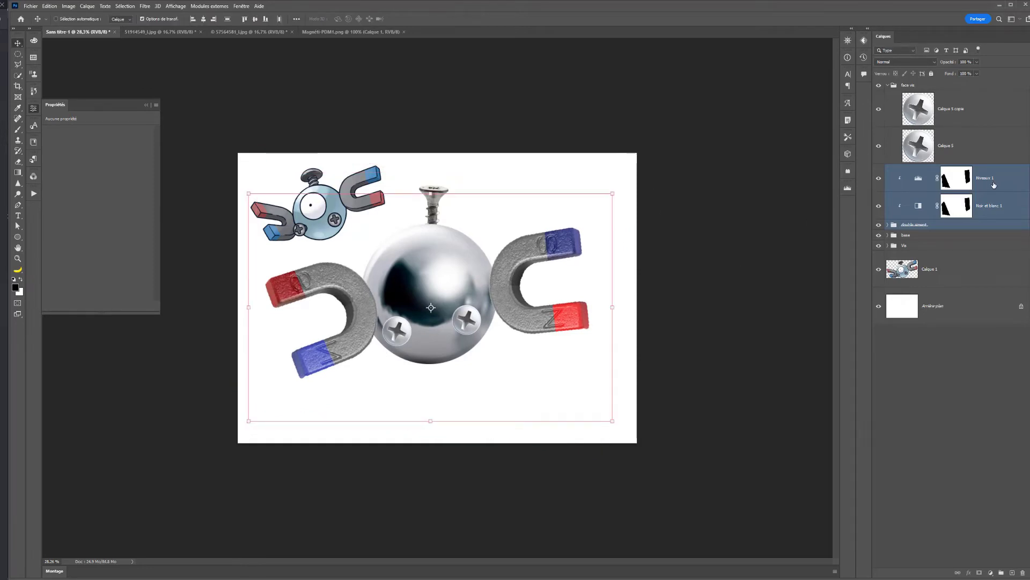
left_click(994, 185)
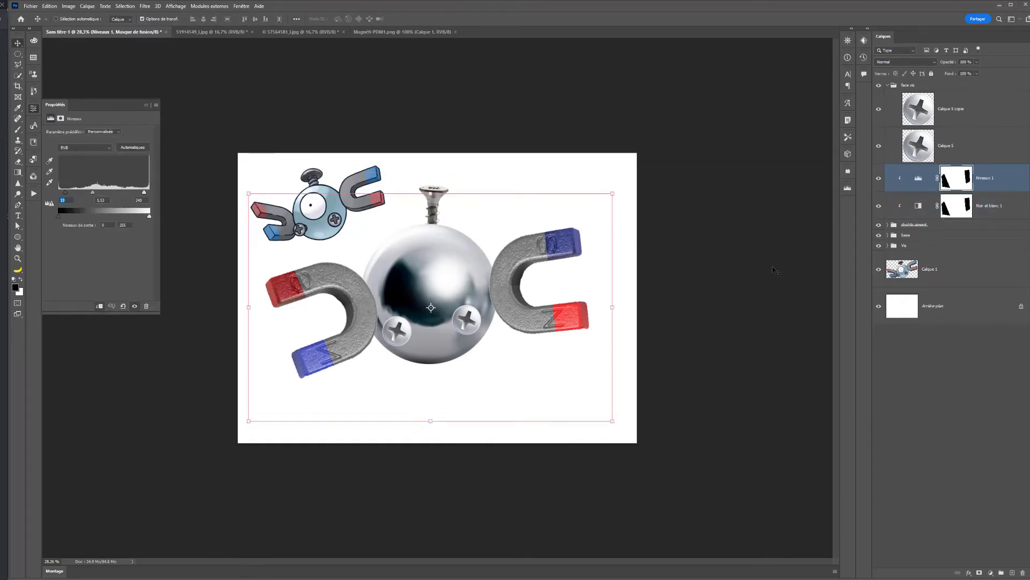
key("ctrl+t")
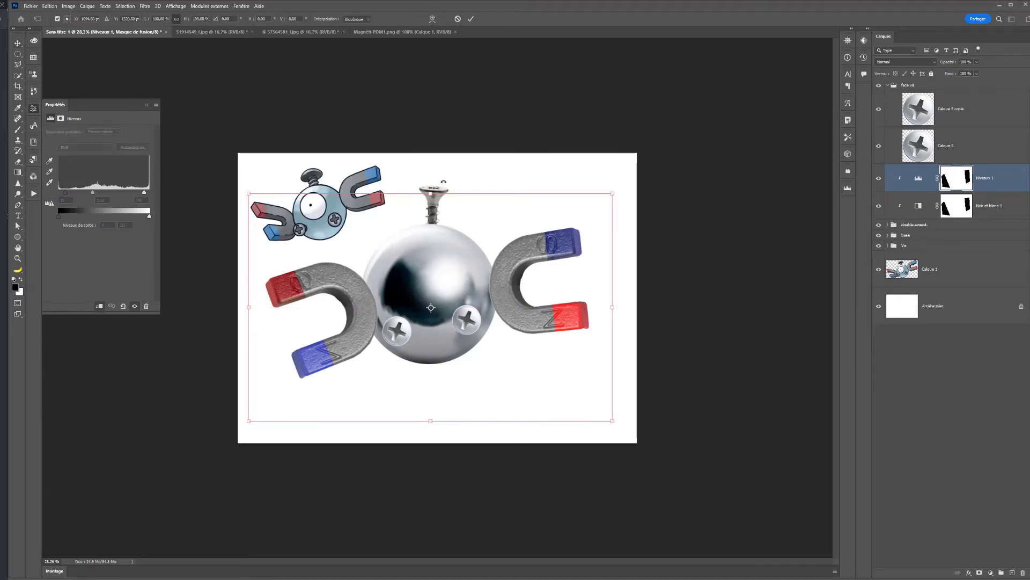
key("Escape")
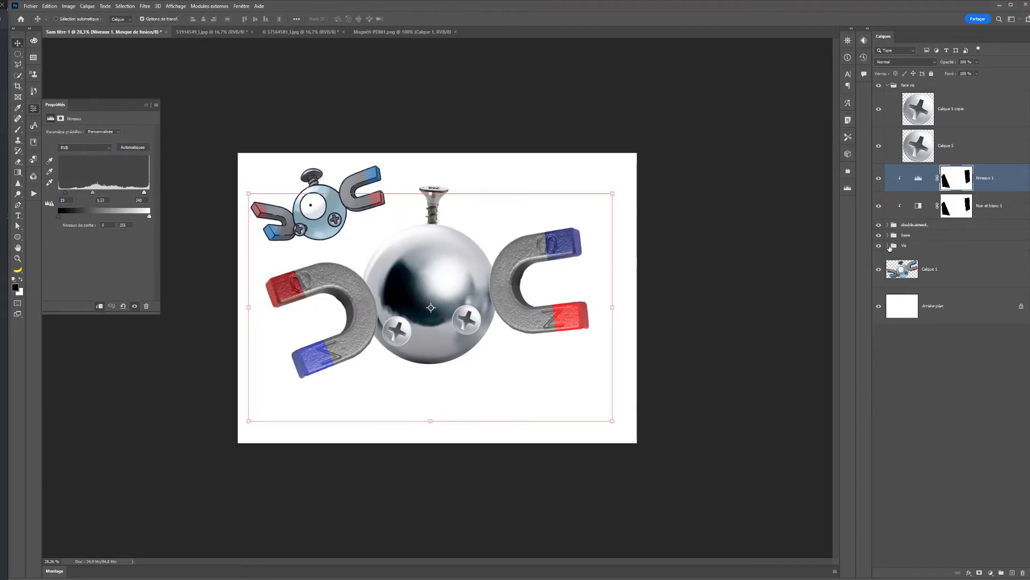
- Expand the screw group, tilt the screw layer Calque 3 slightly counterclockwise and shift it a little left above the sphere
left_click(889, 246)
left_click(910, 265)
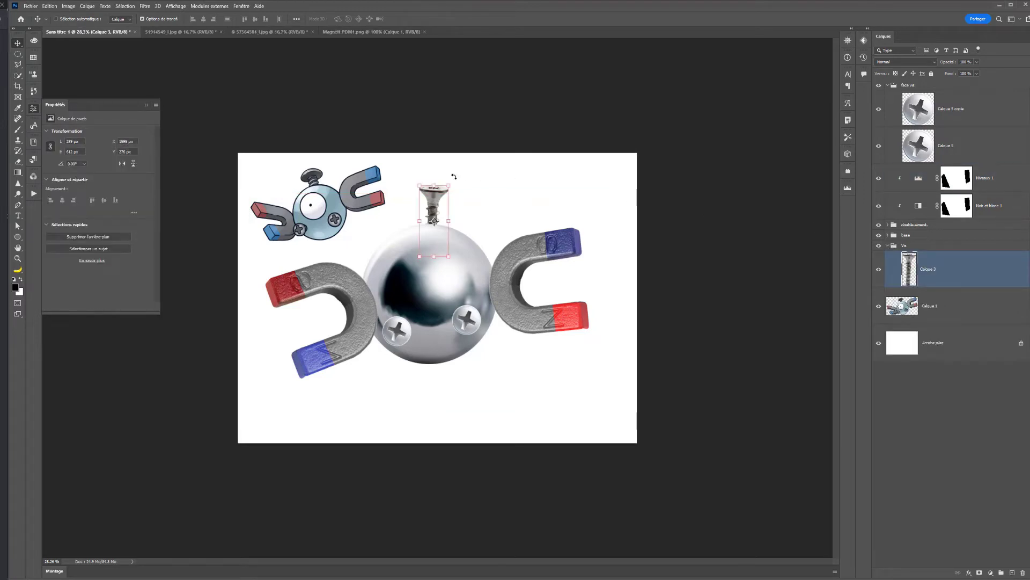
left_click_drag(452, 179, 430, 197)
key("Escape")
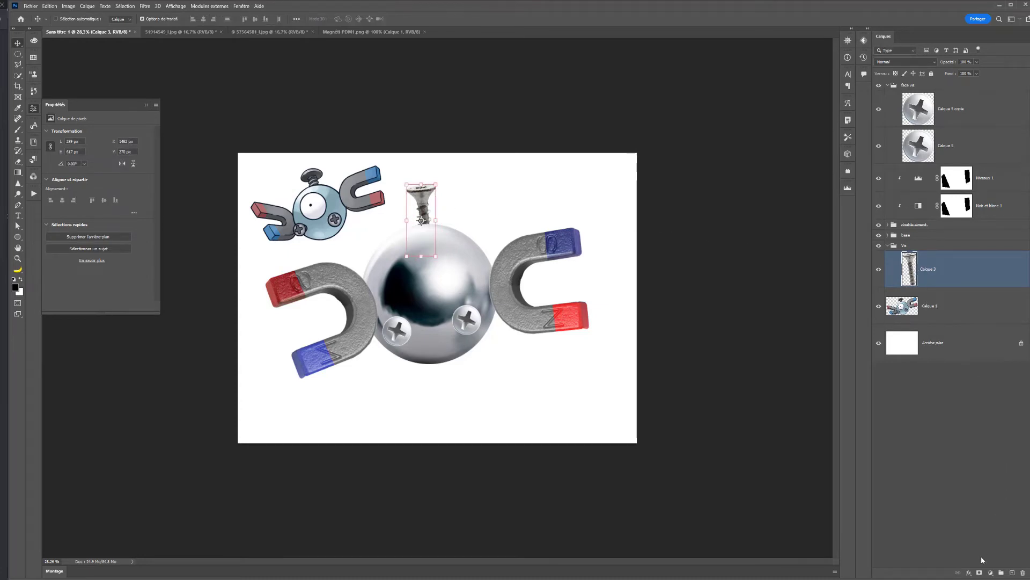
- Add a Black & White adjustment clipped to the screw above the sphere, raising its reds and yellows and lowering its cyans
left_click(990, 572)
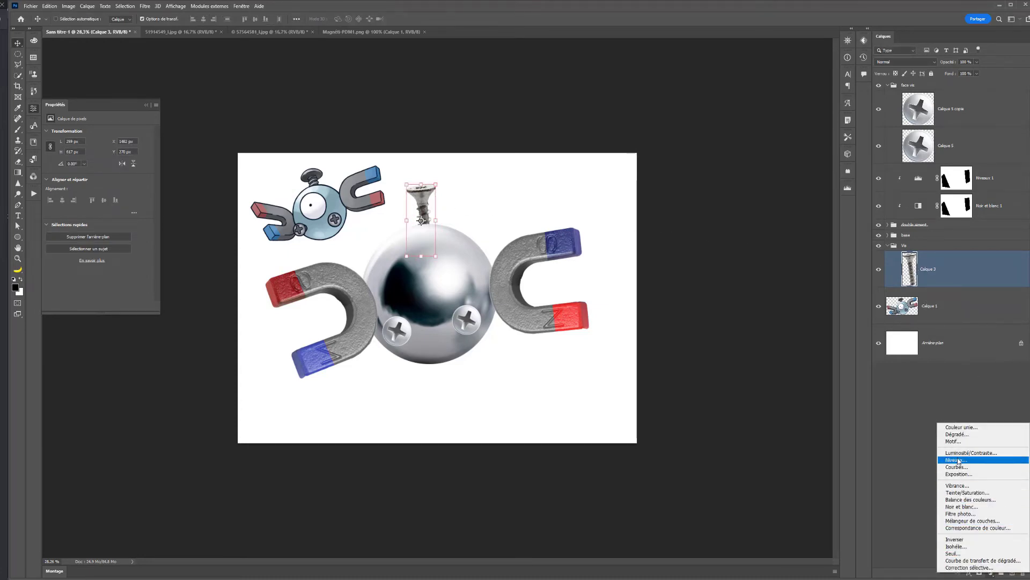
left_click(961, 506)
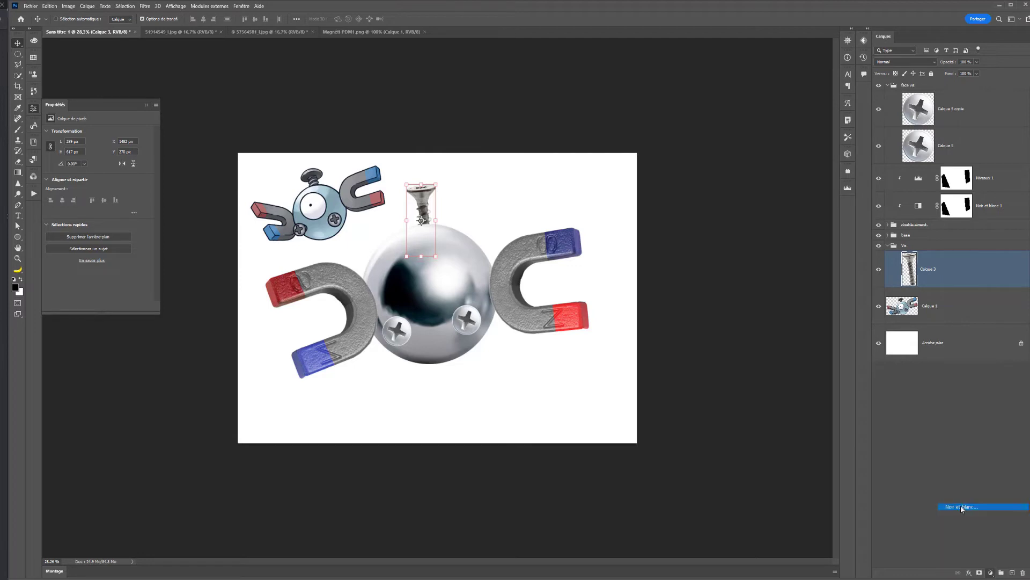
left_click(101, 305)
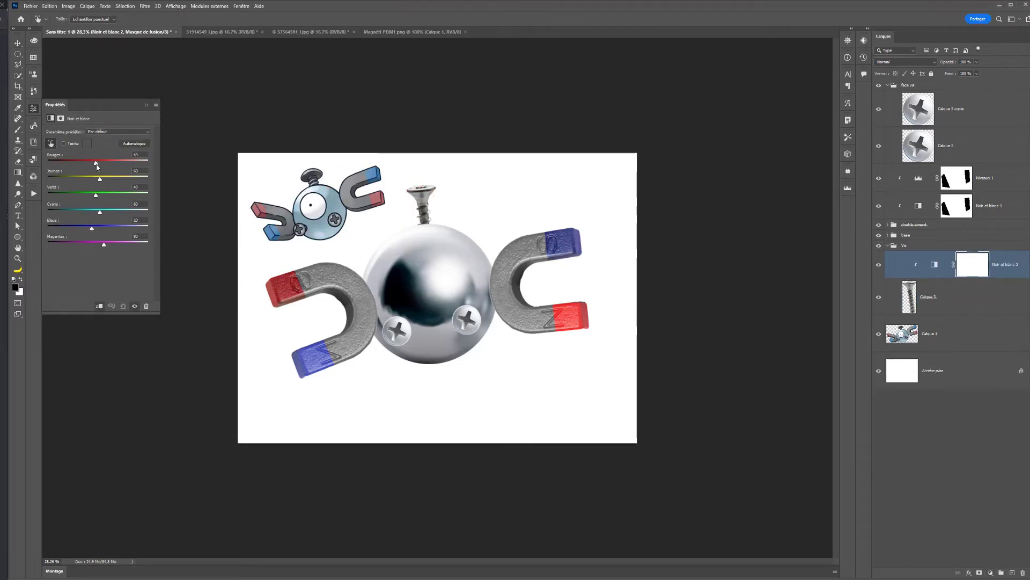
mouse_move(95, 163)
left_mouse_down()
mouse_move(91, 170)
mouse_move(116, 180)
mouse_move(104, 179)
left_mouse_up()
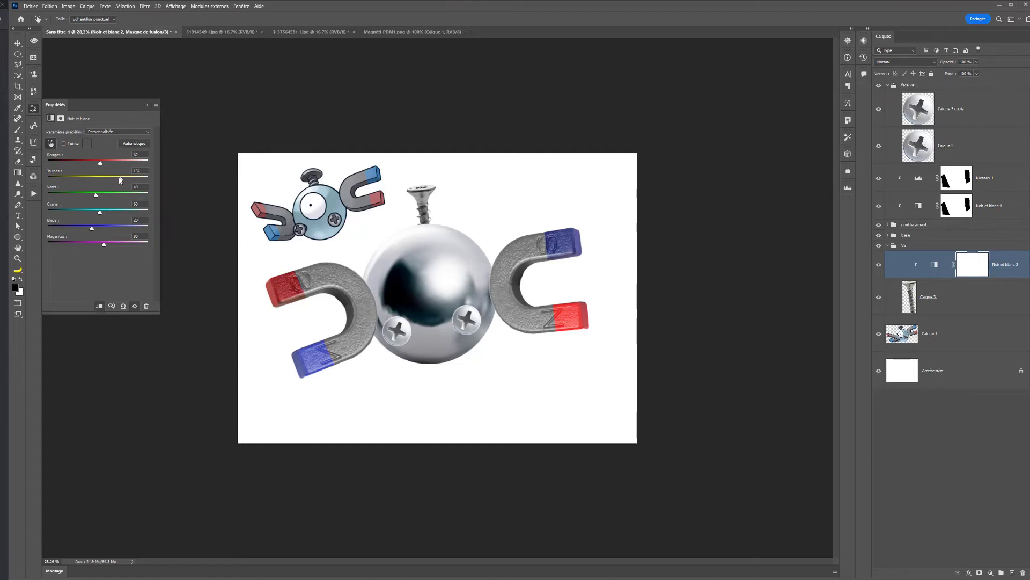
left_click_drag(101, 216, 92, 216)
- Add a Black & White adjustment above the face vis group, clip it to the group, and collapse the group
left_click(931, 160)
left_click(910, 88)
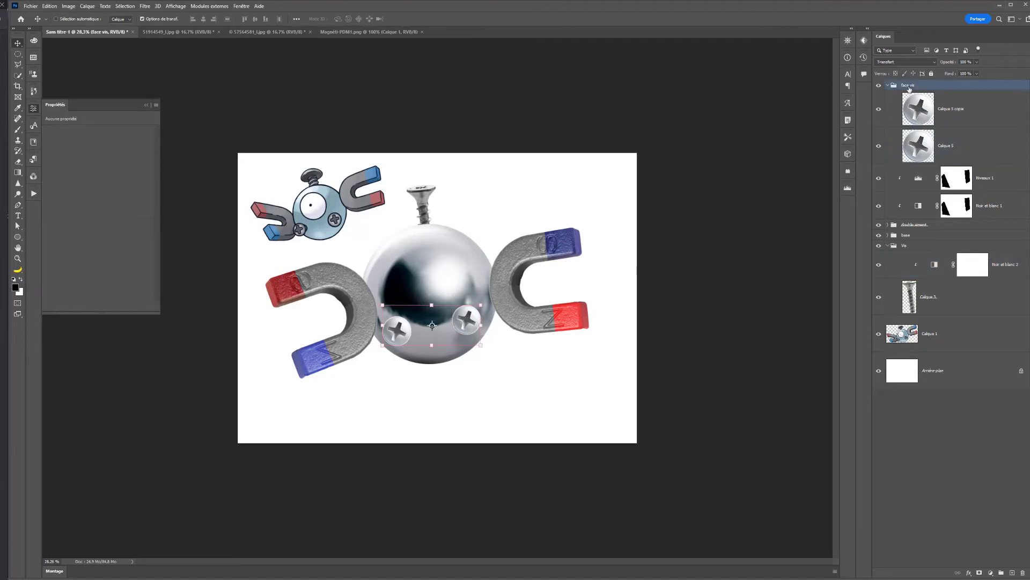
left_click(990, 572)
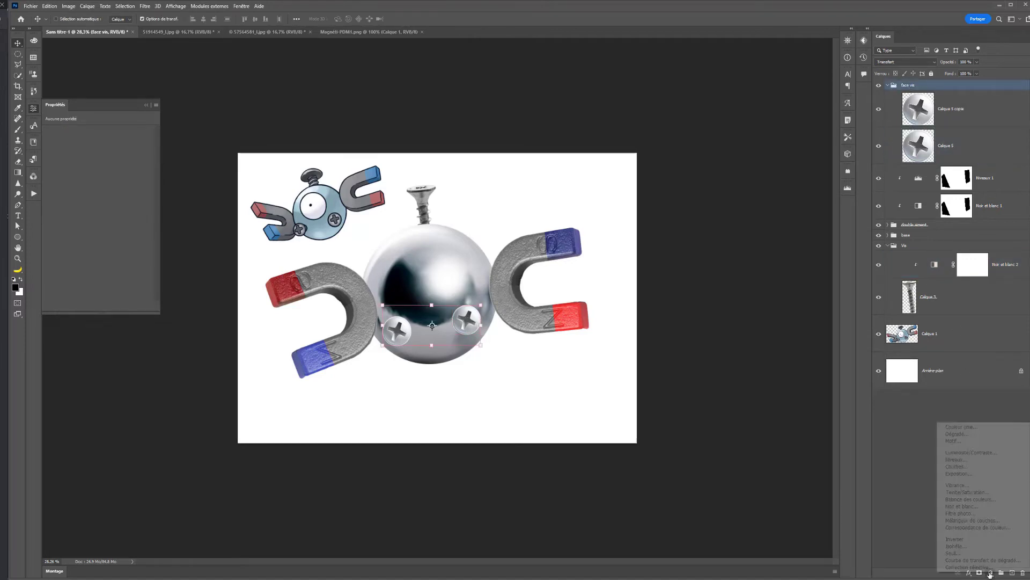
left_click(973, 506)
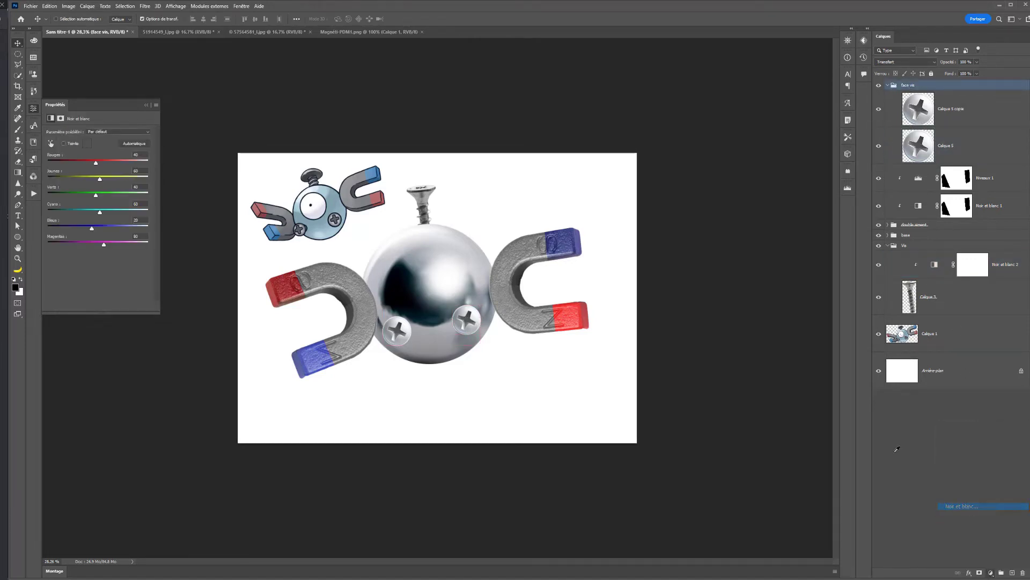
left_click(99, 306)
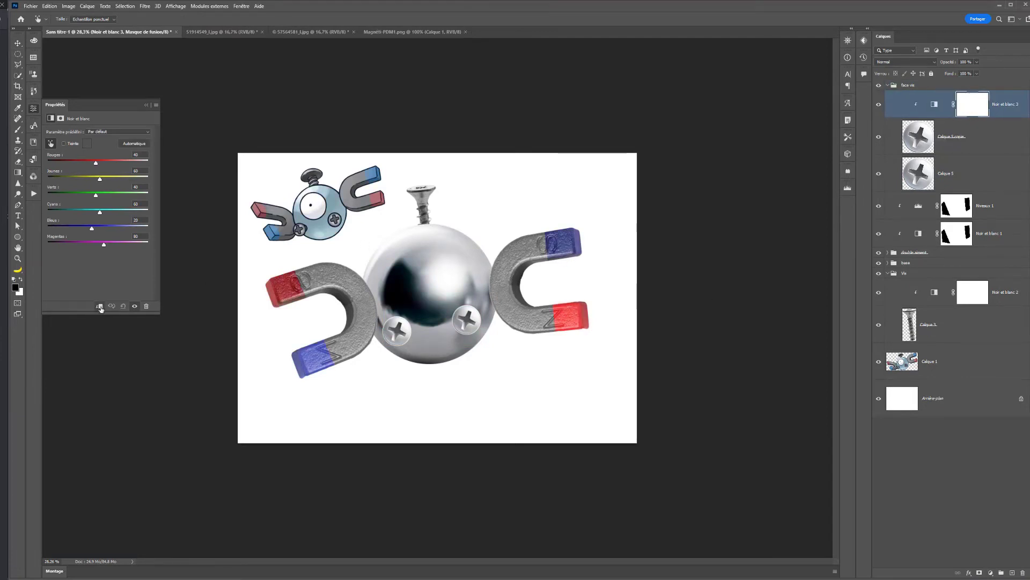
left_click_drag(934, 105, 912, 82)
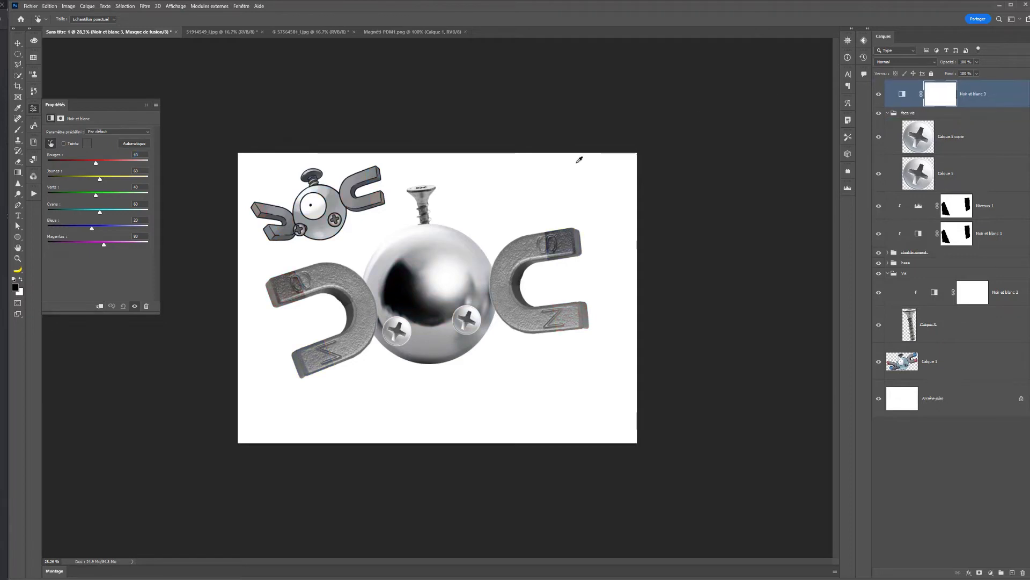
left_click(100, 306)
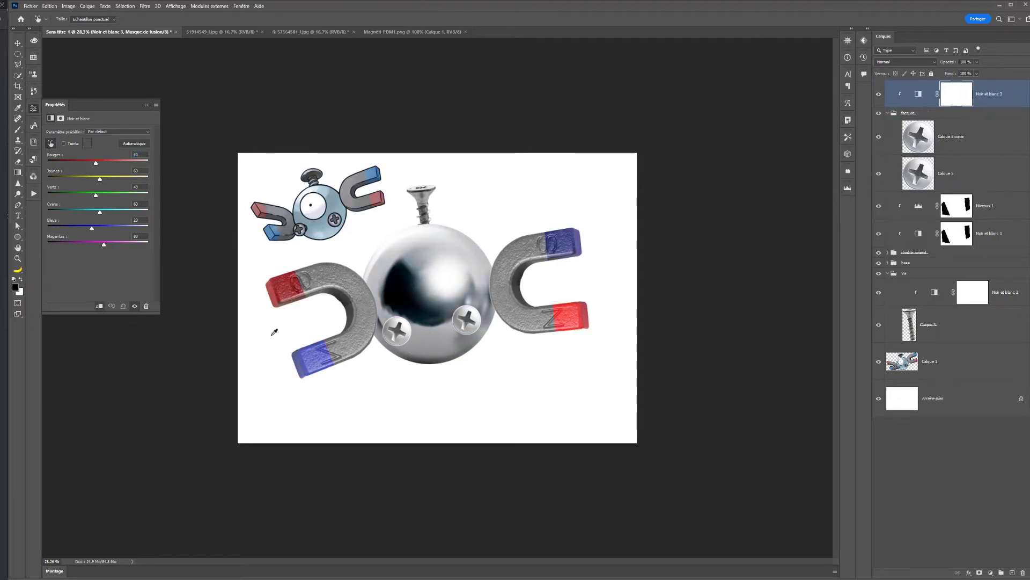
left_click(889, 114)
left_click(888, 114)
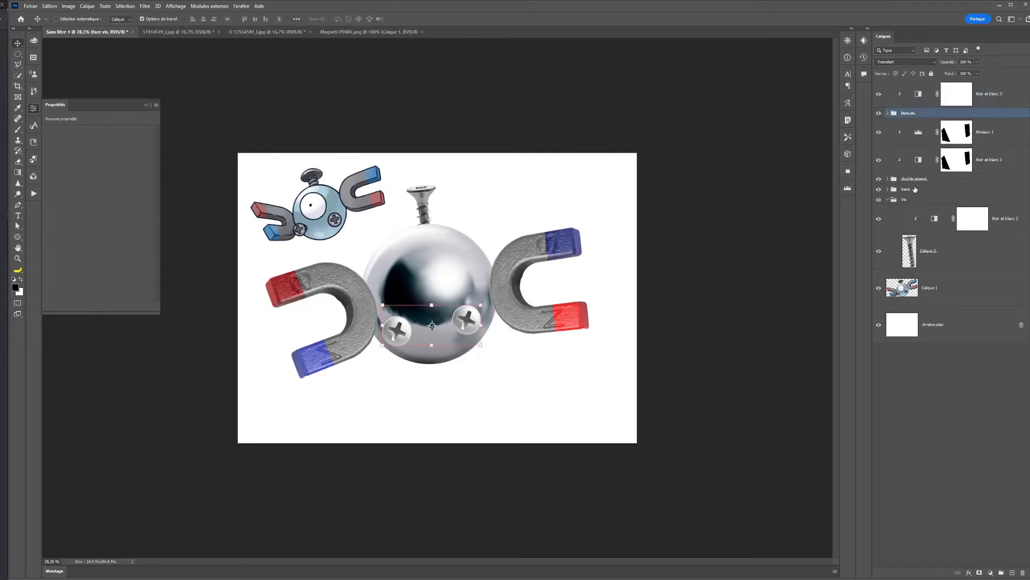
- Clip a Black & White adjustment to the sphere in the base group, with yellows 32, greens 24 and strongly raised cyans
left_click(904, 190)
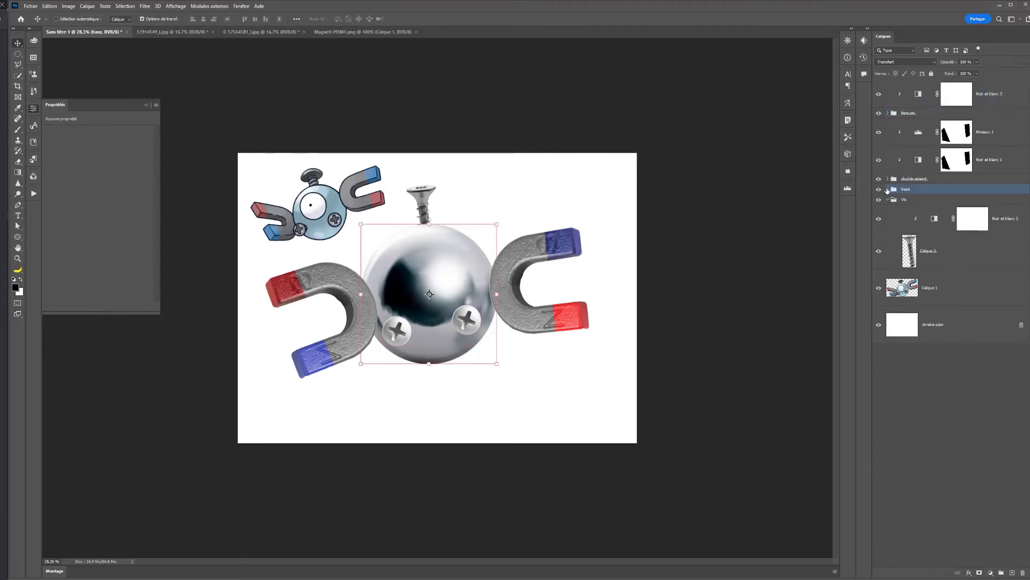
left_click(887, 190)
left_click(923, 214)
left_click(991, 572)
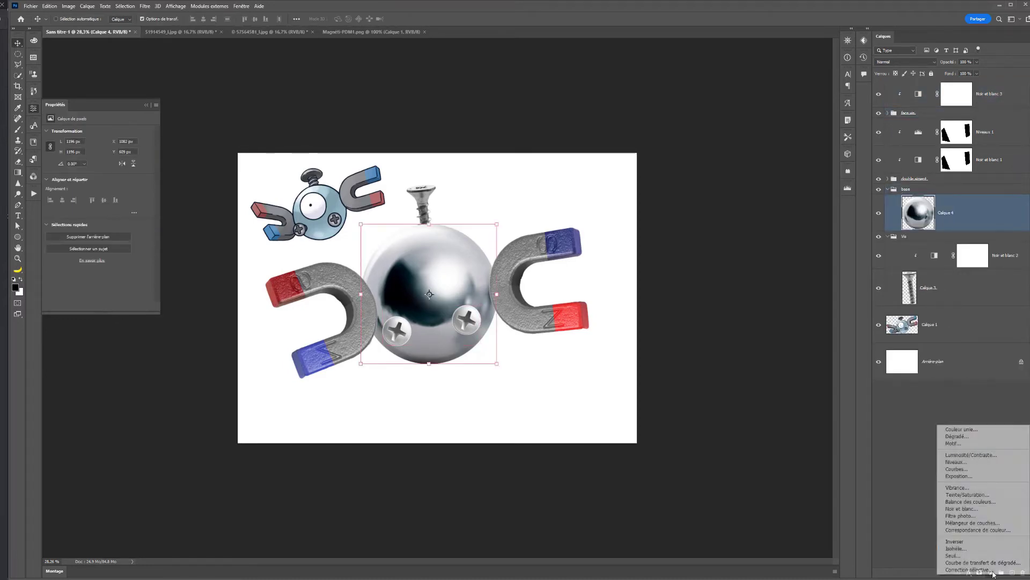
left_click(973, 507)
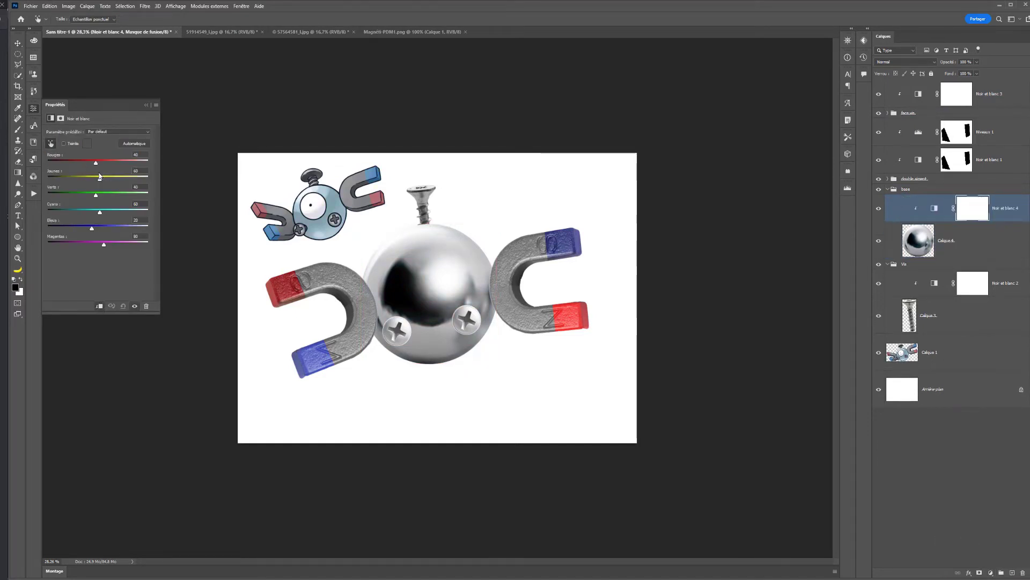
left_click_drag(98, 164, 82, 164)
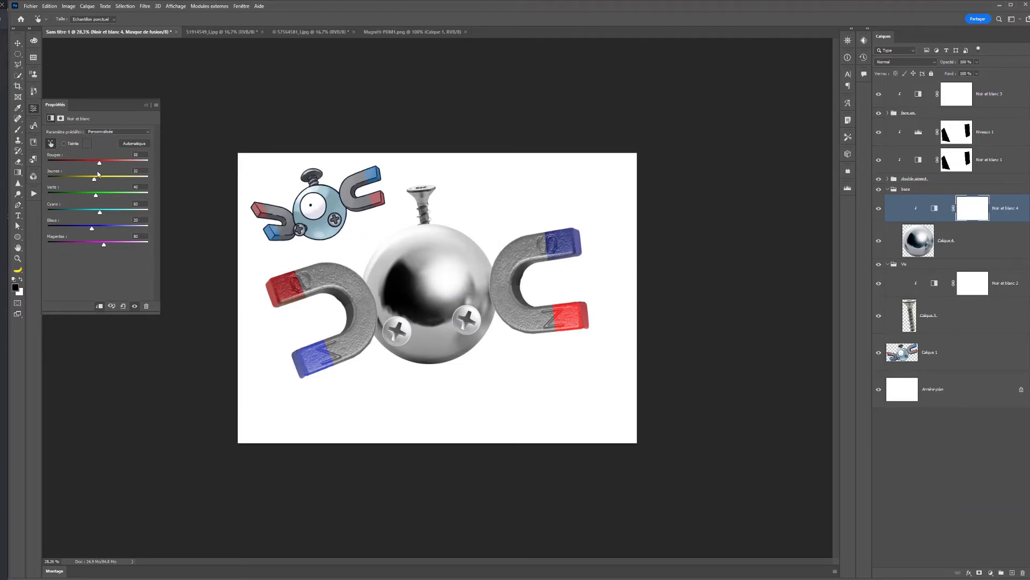
left_click_drag(98, 200, 140, 205)
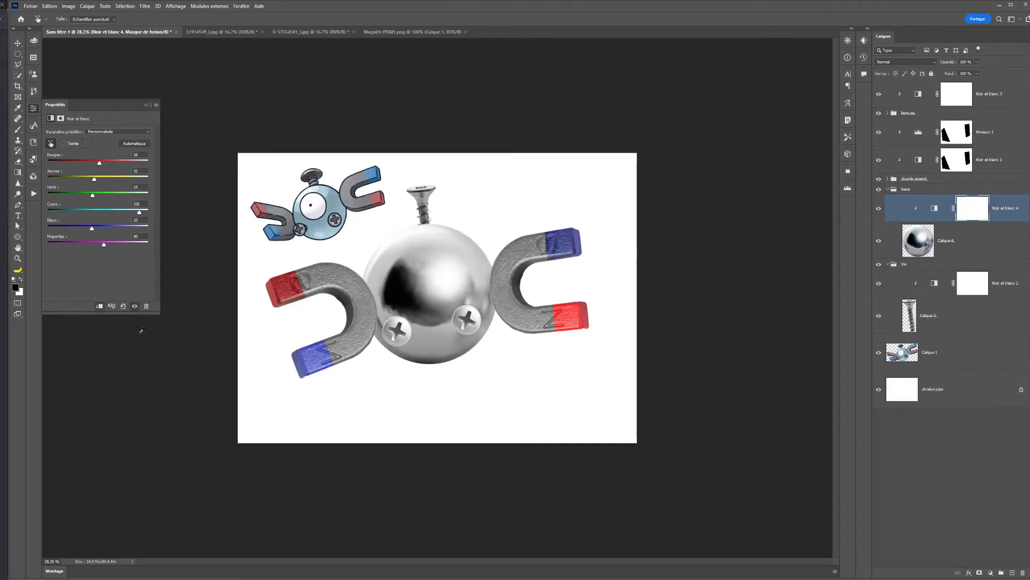
- Lower the white input level of the magnets' Levels adjustment Niveaux 1 to 239
key("v")
left_click(920, 142)
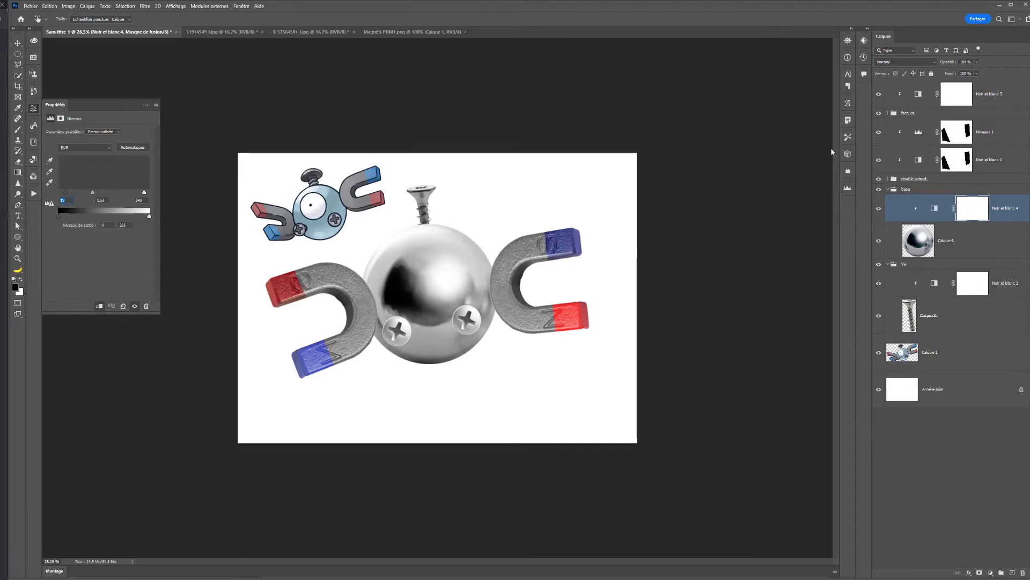
left_click_drag(93, 195, 144, 196)
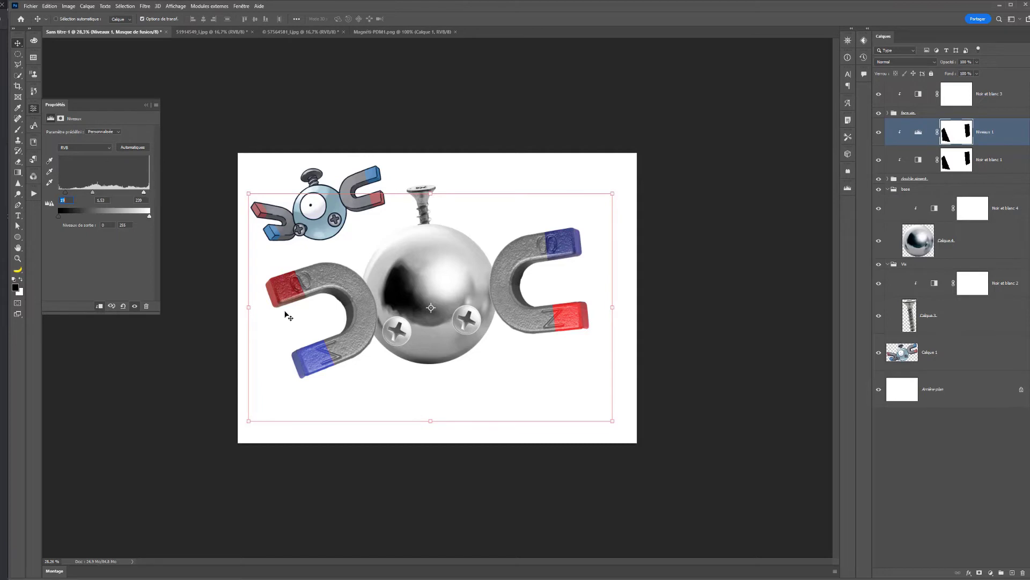
- Delete the Magnemite reference layer Calque 1 and collapse the screw group
left_click(922, 361)
key("Delete")
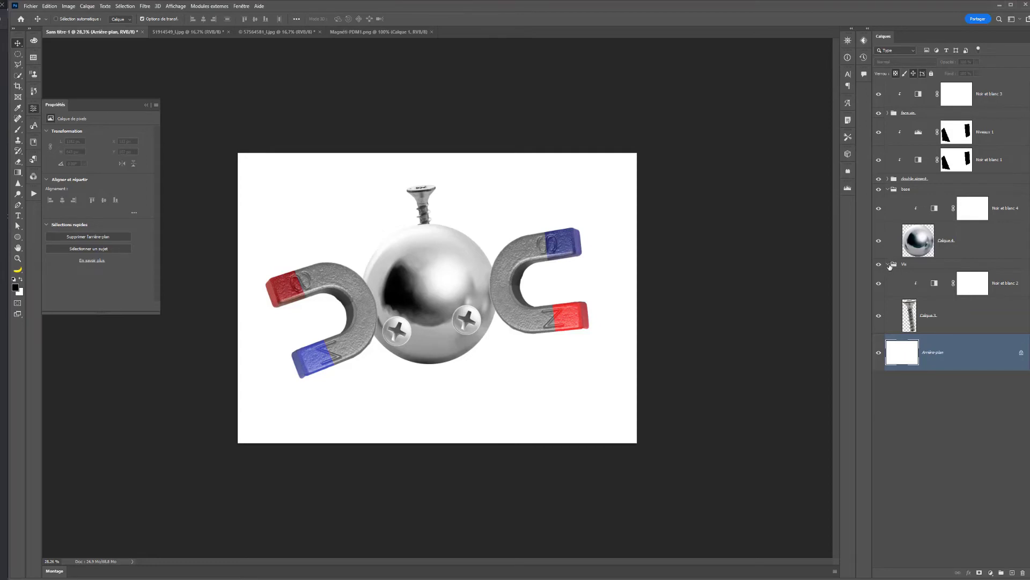
left_click(889, 265)
- Draw a circle about 471 px wide over the middle of the sphere and place its layer uppermost in the base group
left_click(17, 236)
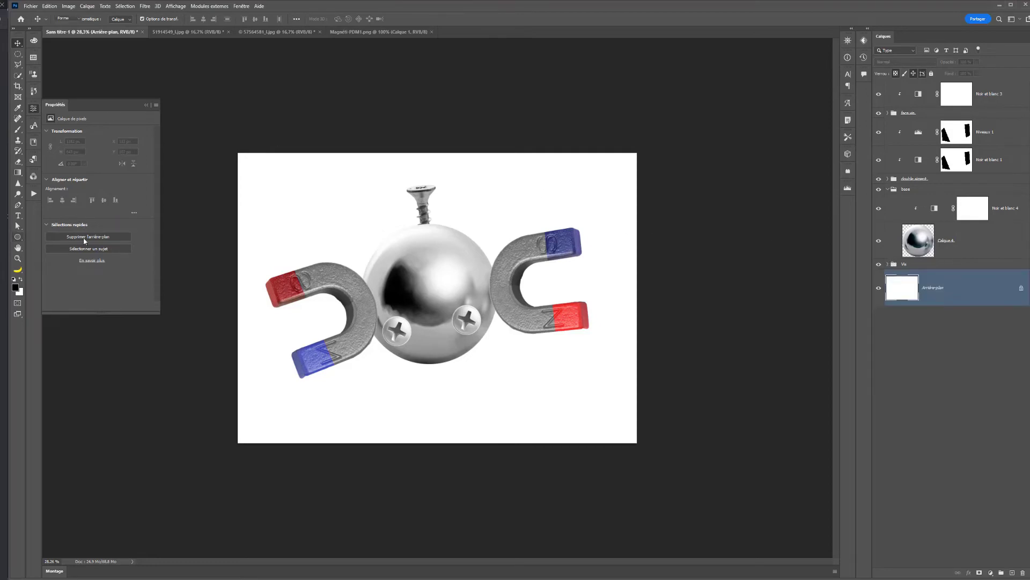
left_click_drag(421, 240, 461, 304)
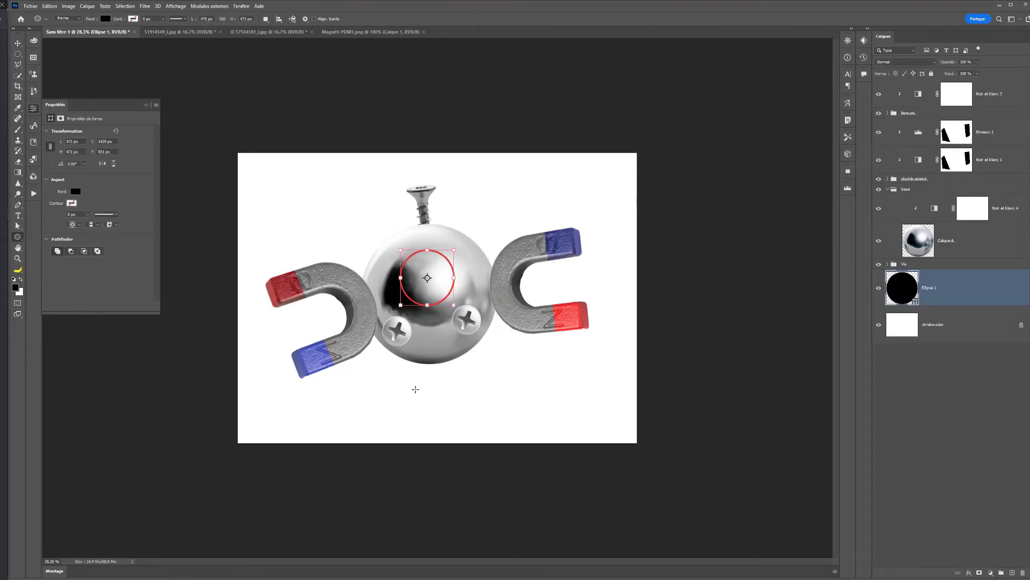
left_click_drag(904, 284, 936, 193)
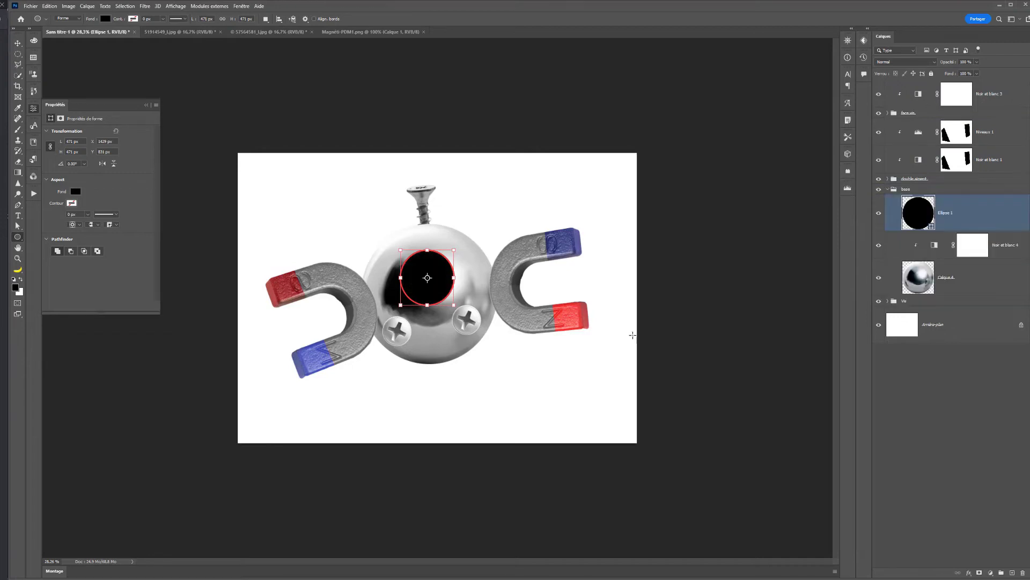
- Fill the circle with white and shift it slightly down and left on the sphere
left_click(105, 19)
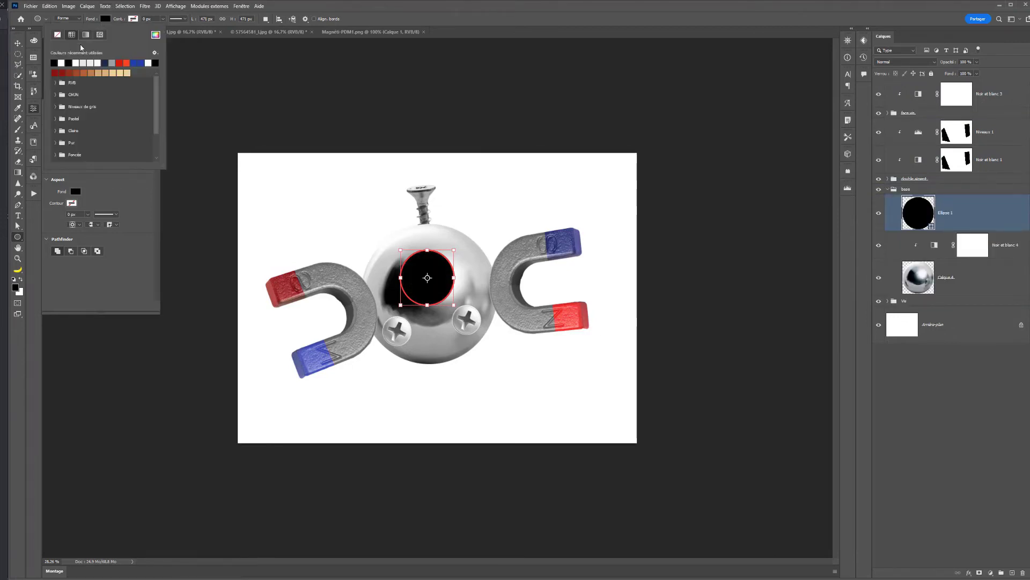
left_click(76, 63)
key("v")
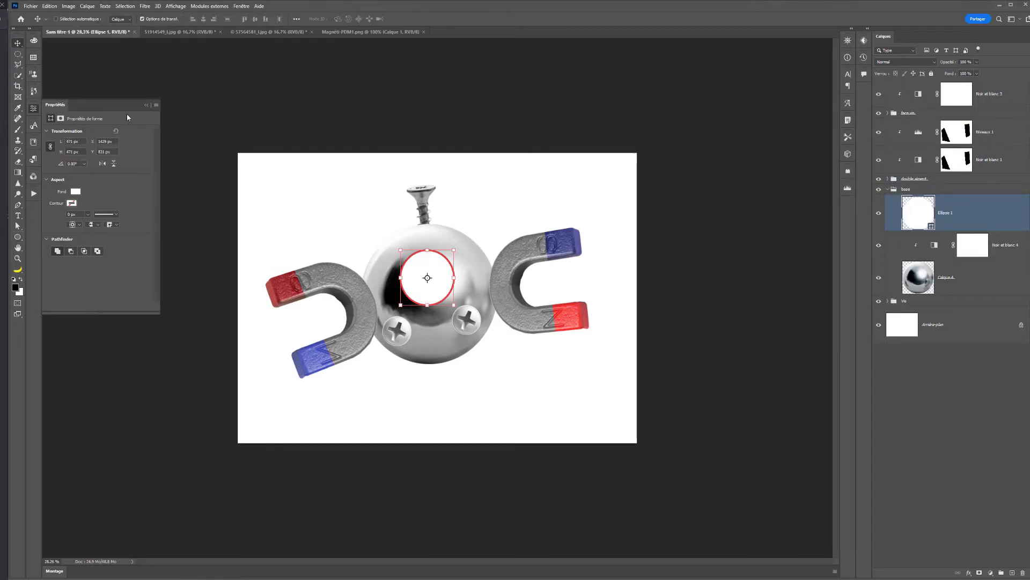
left_click_drag(422, 289, 420, 291)
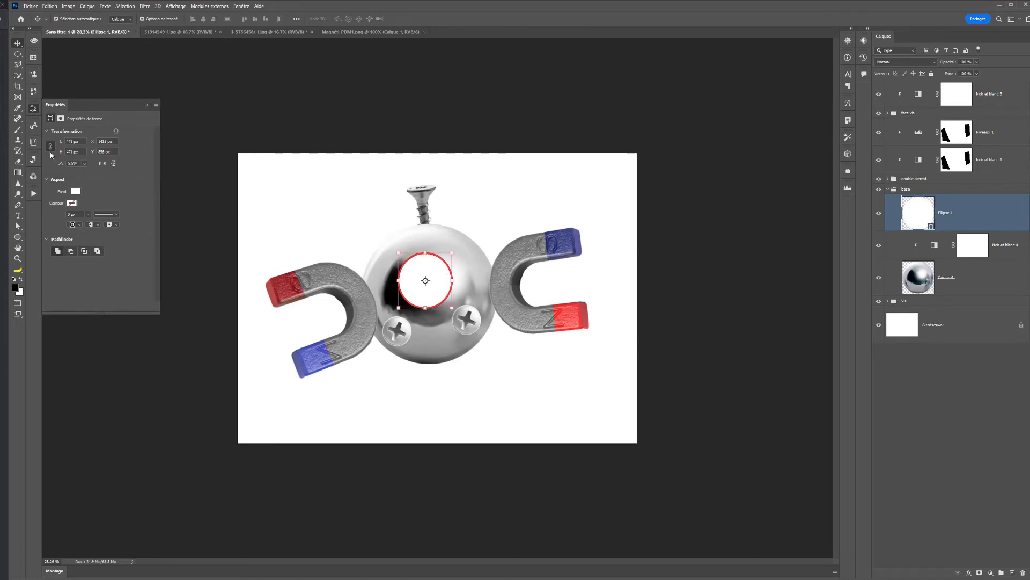
- Duplicate the white eye circle and shrink the copy around its centre to about 116 px wide
key("ctrl+j")
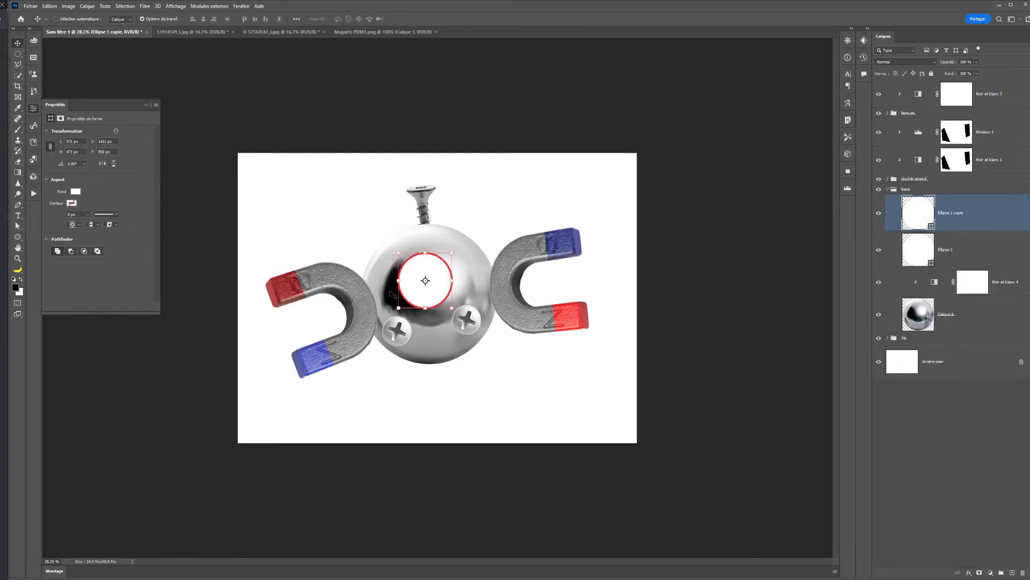
key("ctrl+t")
left_click_drag(452, 252, 434, 274)
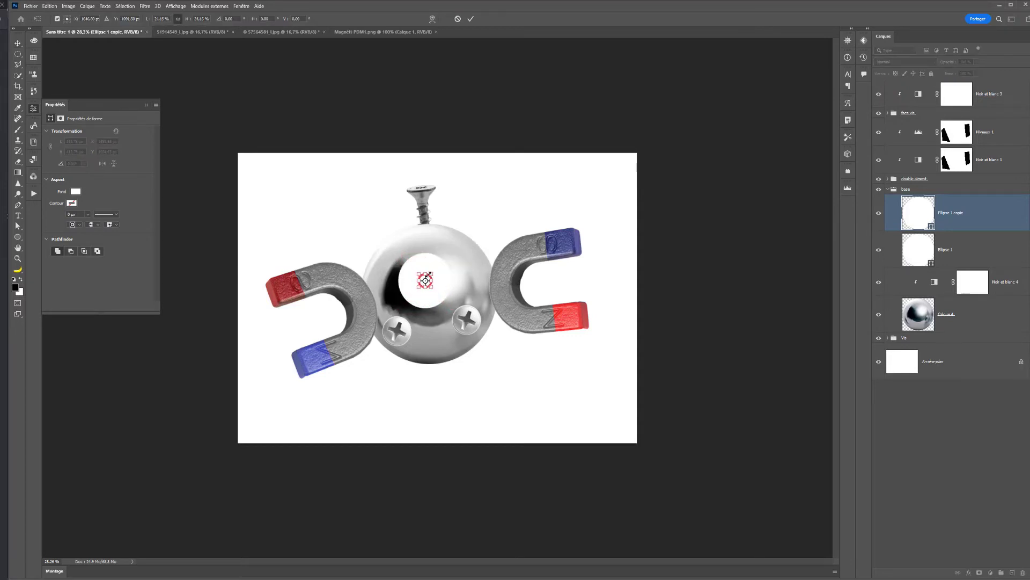
key("Return")
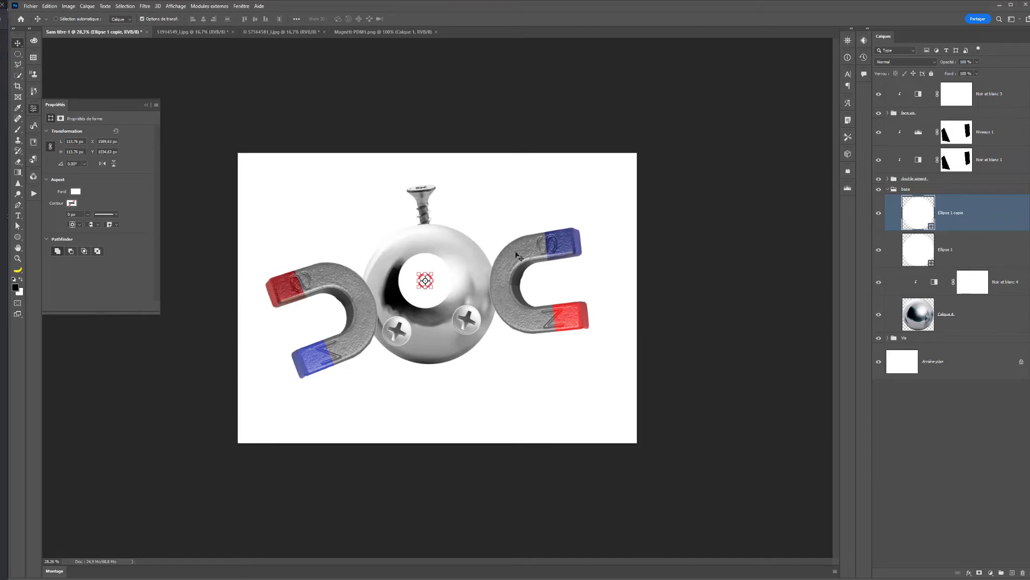
- Set the small circle's fill colour to black 000000 to make the pupil
double_click(912, 214)
type("000000")
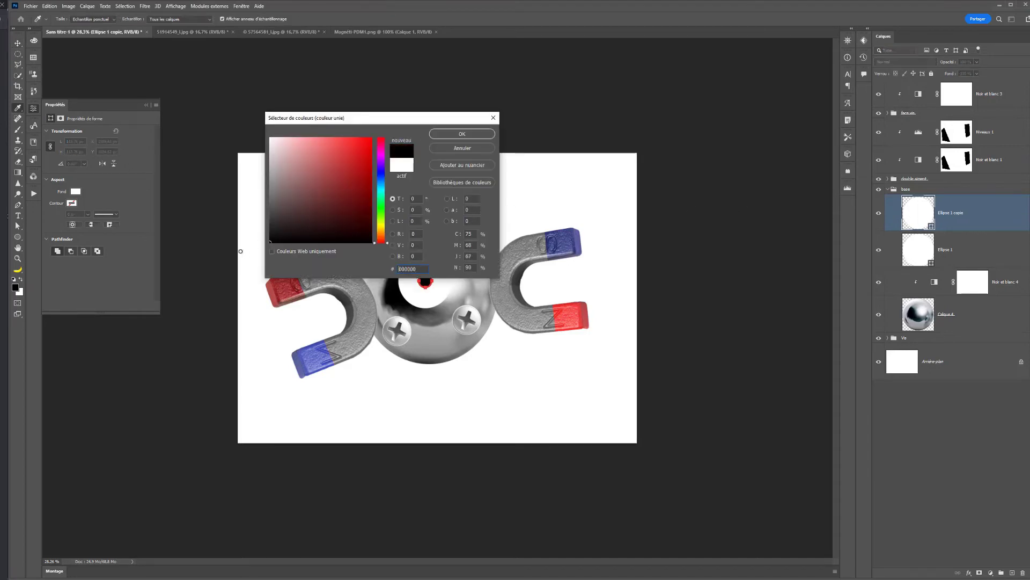
key("Return")
left_click(19, 54)
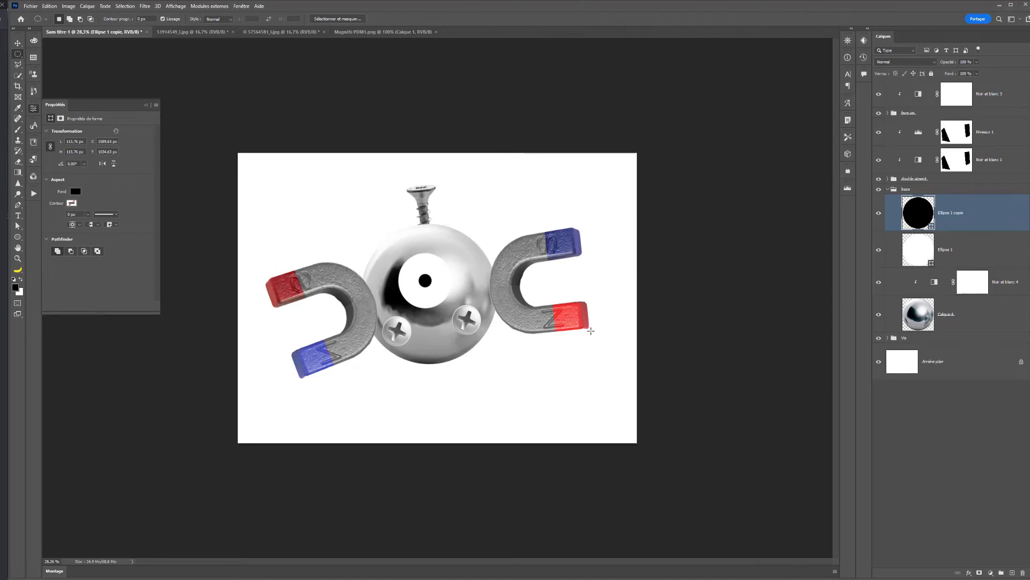
- Enable an Inner Shadow effect in the layer style of the white eye circle Ellipse 1
right_click(955, 256)
left_click(668, 306)
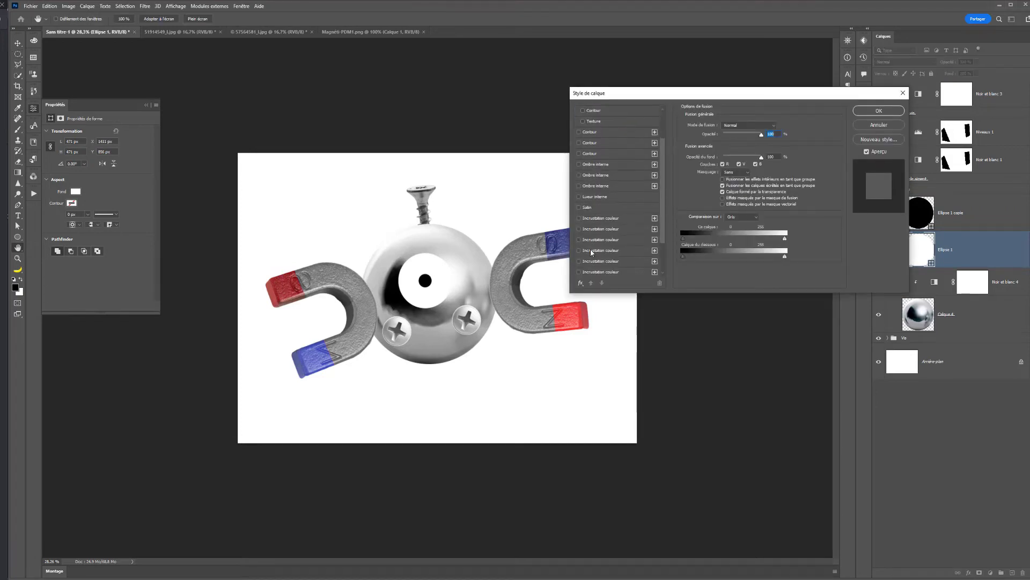
scroll(590, 250, "down", 1)
left_click(595, 153)
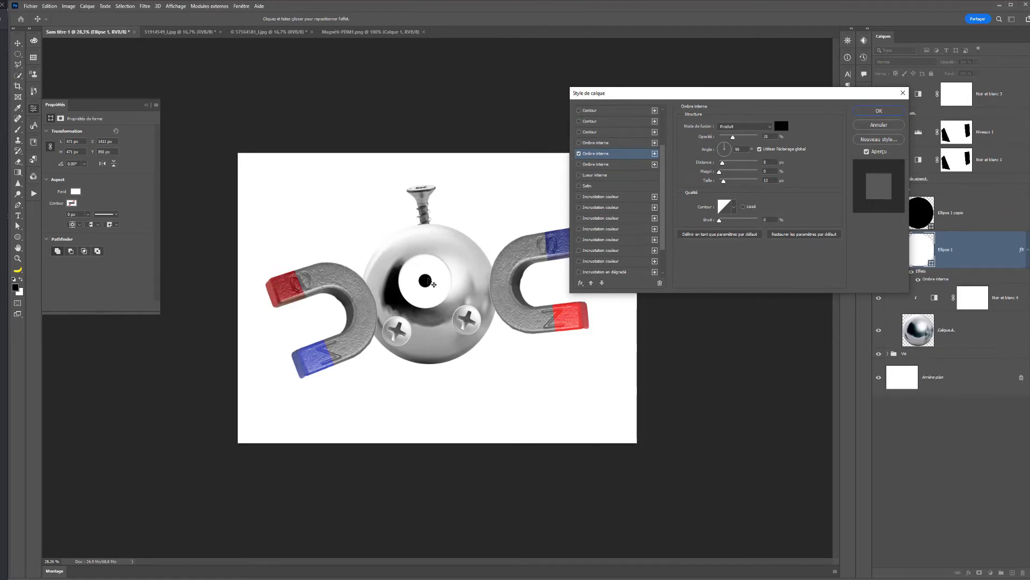
- Tune the eye's inner shadow to about 28 px distance and 14% choke, reduce its size and opacity, and apply the style
mouse_move(454, 263)
left_mouse_down()
mouse_move(448, 272)
mouse_move(450, 263)
left_mouse_up()
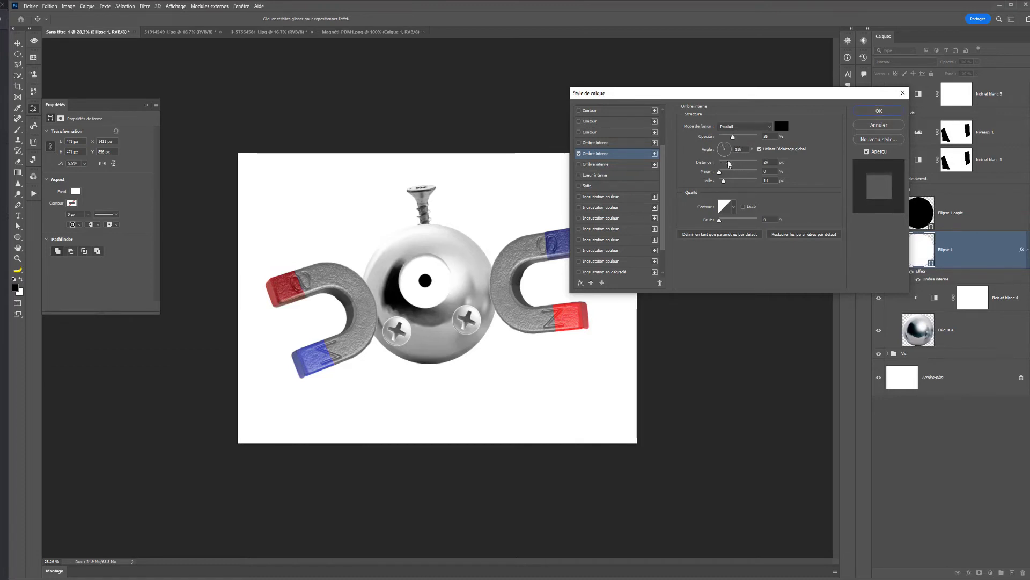
mouse_move(729, 163)
left_mouse_down()
mouse_move(735, 183)
mouse_move(725, 182)
left_mouse_up()
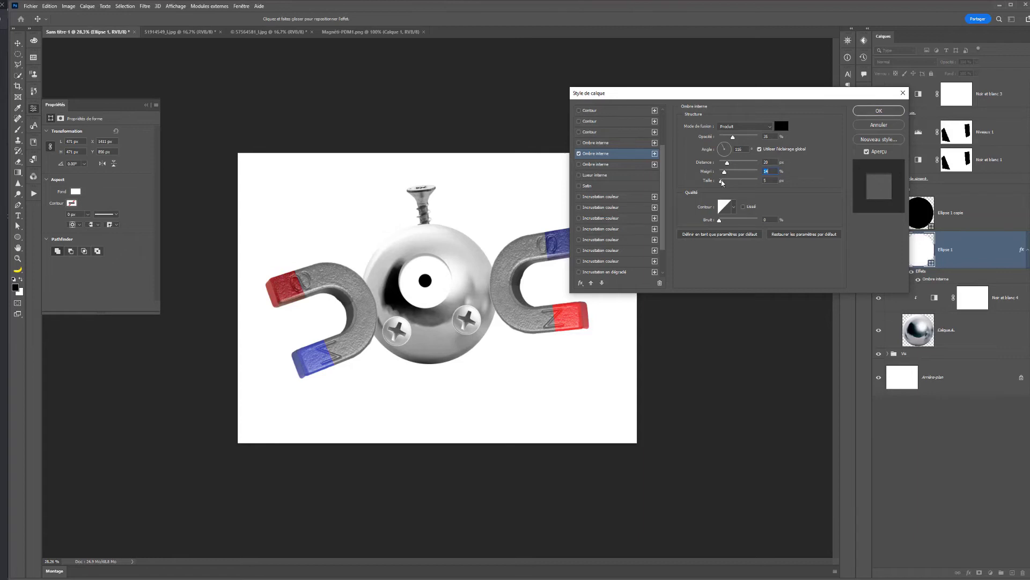
left_click_drag(725, 182, 723, 182)
left_click_drag(730, 139, 727, 135)
left_click(878, 110)
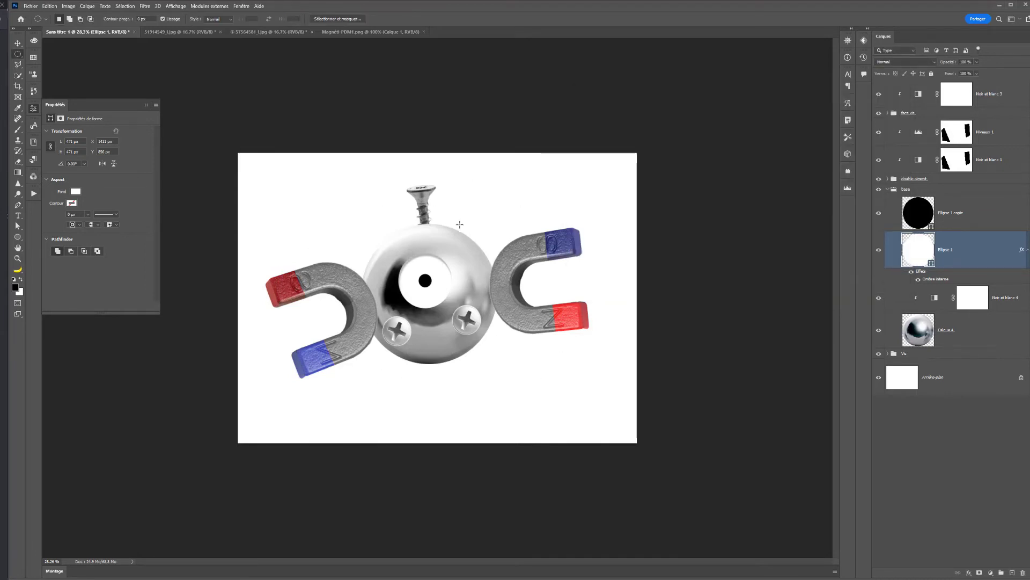
- Collapse the base group and select it together with the vis and face-screw groups, ready for the Move tool
left_click(916, 337)
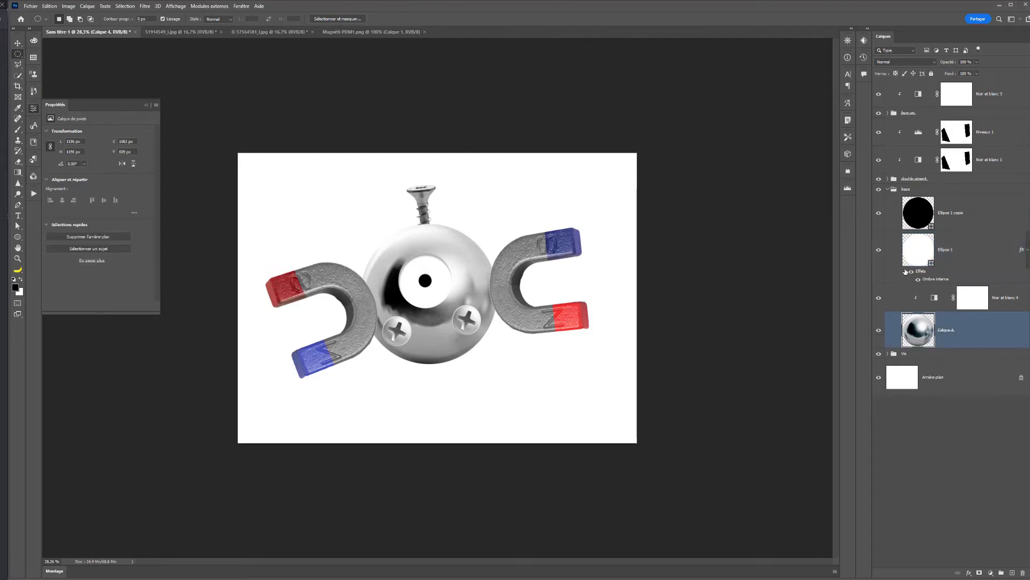
left_click(888, 189)
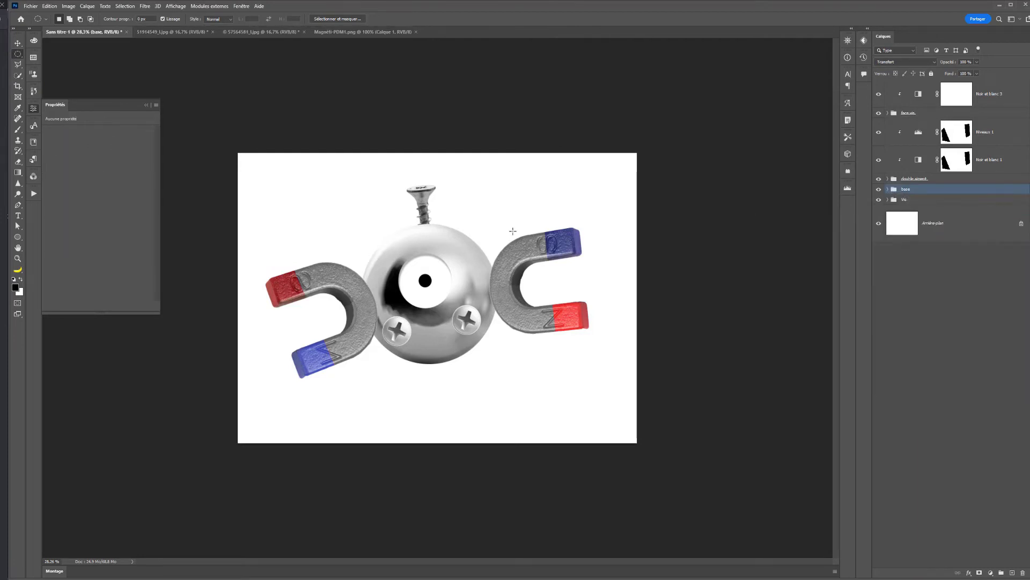
left_click(906, 201, "shift")
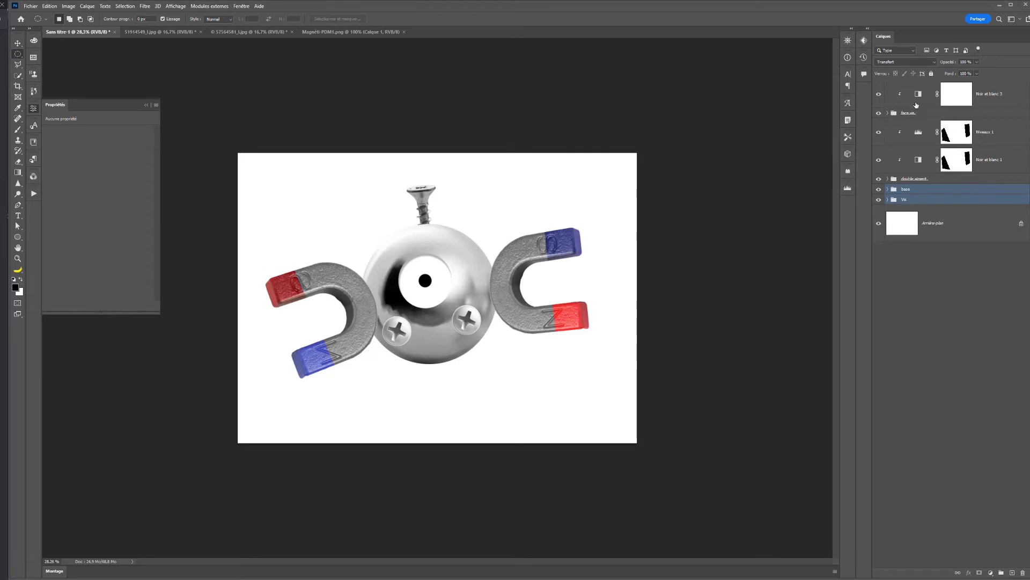
left_click(916, 114, "ctrl")
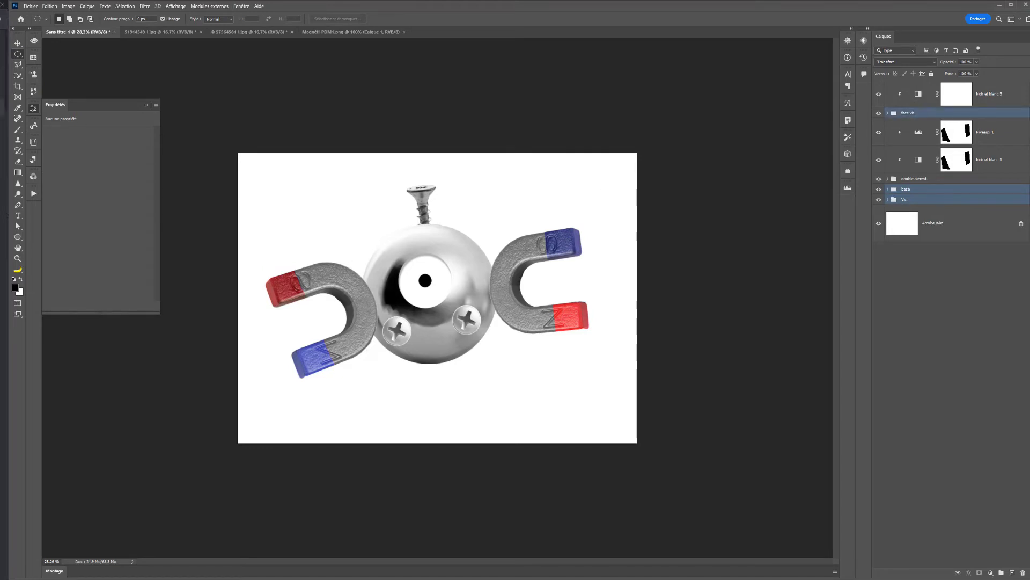
key("v")
mouse_move(446, 328)
left_mouse_down()
mouse_move(438, 317)
mouse_move(420, 332)
mouse_move(439, 325)
left_mouse_up()
mouse_move(497, 175)
left_mouse_down()
mouse_move(521, 157)
mouse_move(503, 167)
left_mouse_up()
left_click_drag(454, 283, 450, 273)
key("Return")
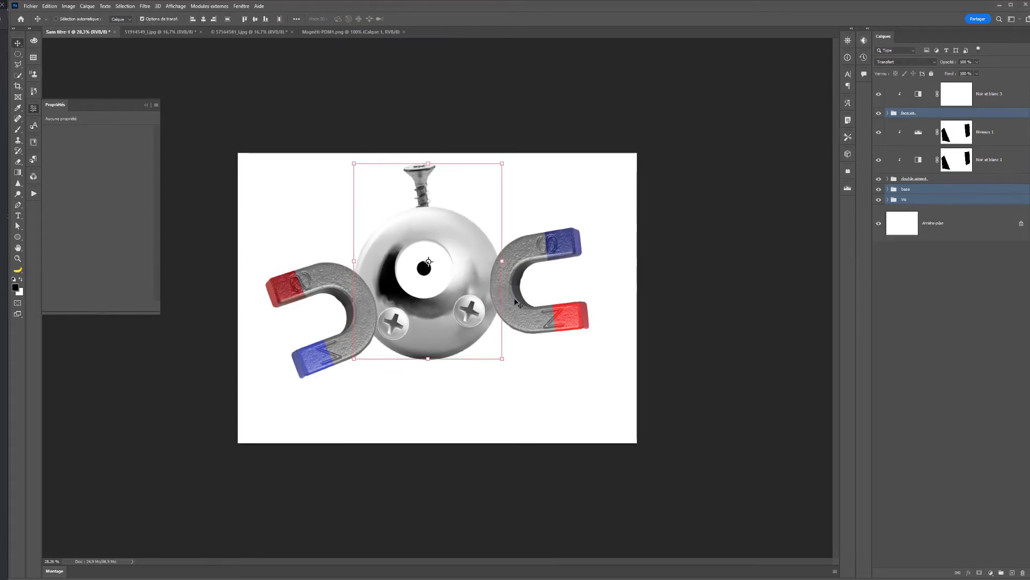
left_click_drag(479, 269, 480, 281)
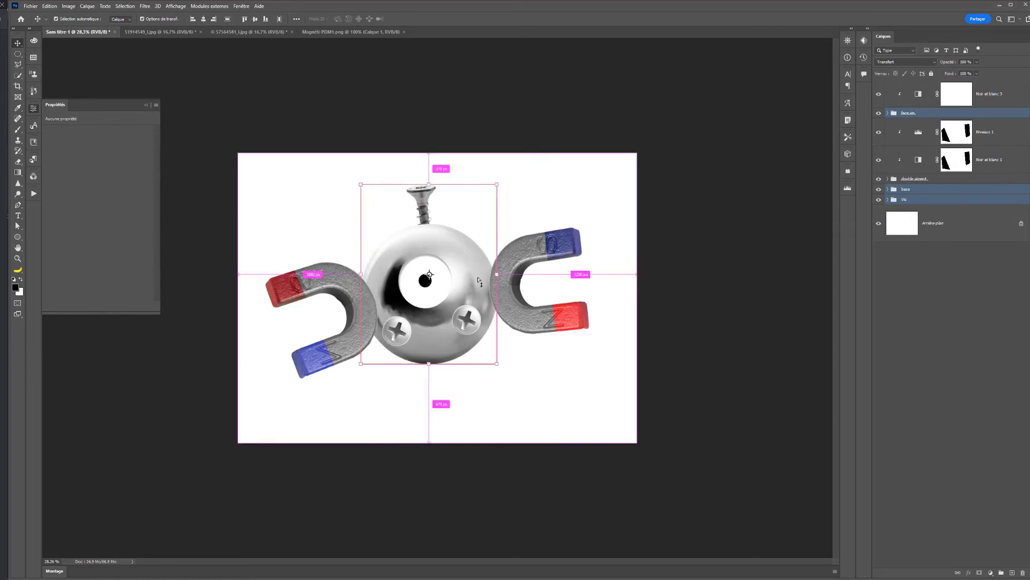
key("ctrl+z")
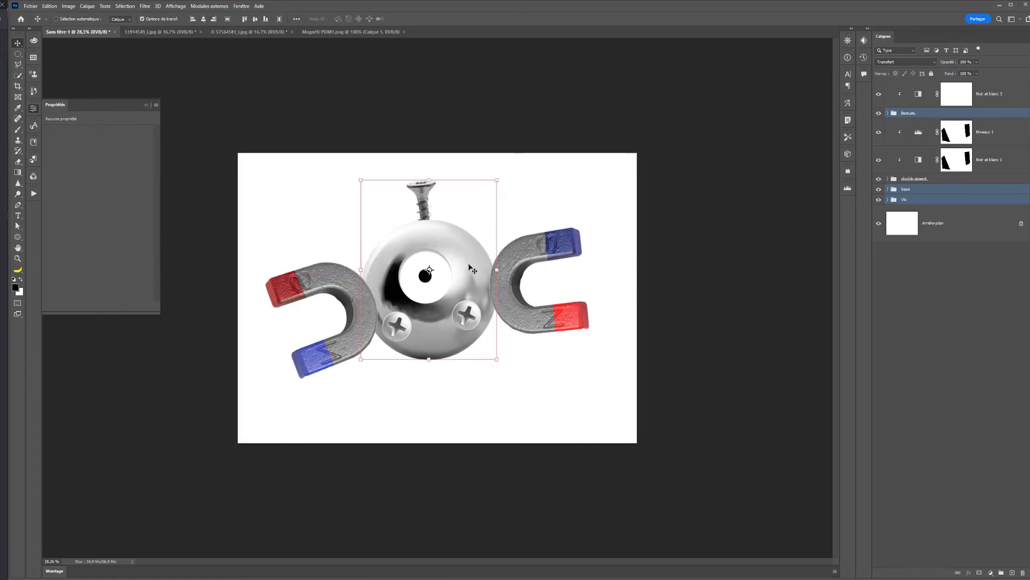
- Enlarge the selected sphere and screw groups to about 113%, shift them slightly down between the magnets, and rotate them about -3.14°
left_click_drag(492, 180, 506, 165)
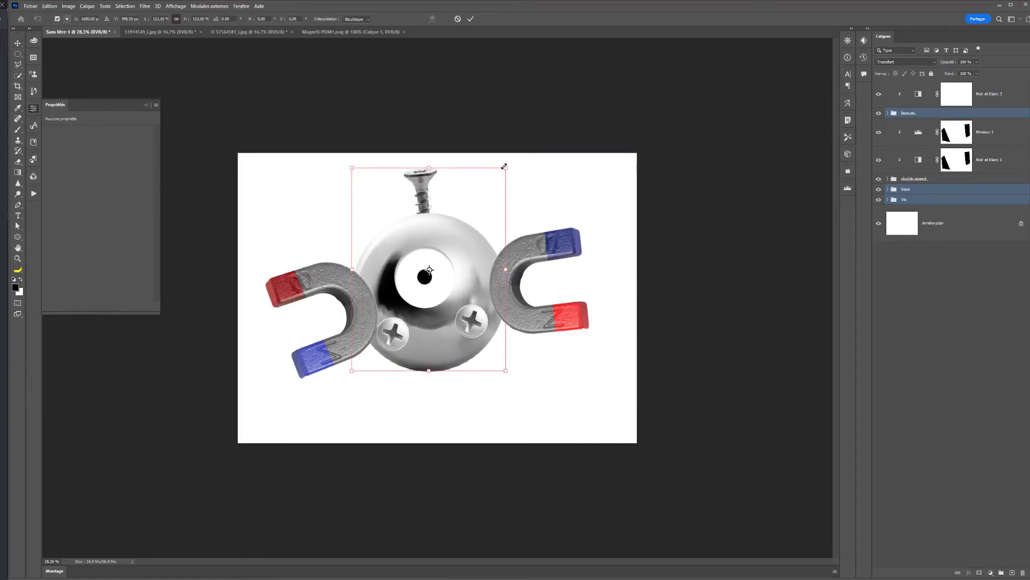
left_click_drag(489, 252, 489, 258)
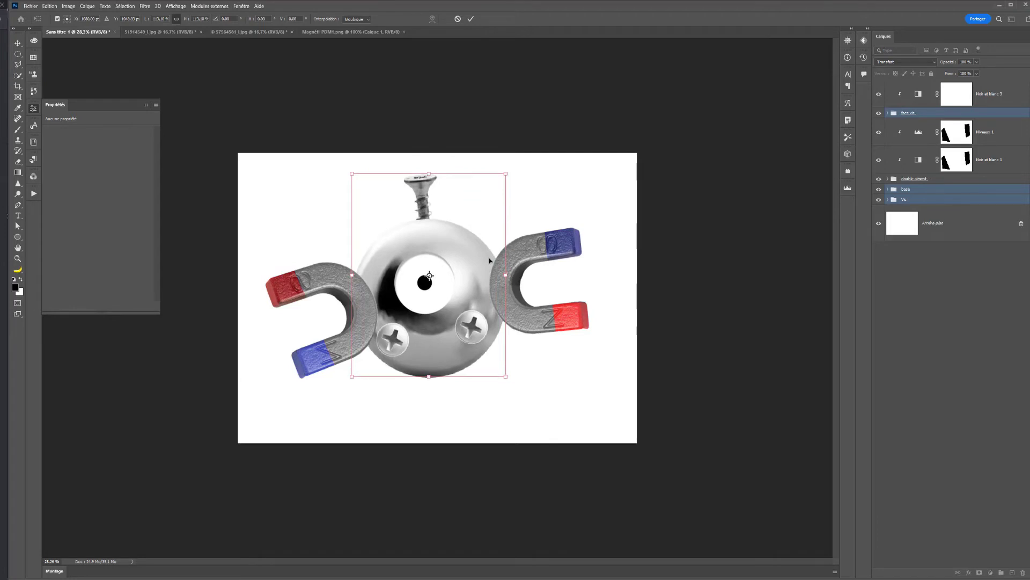
key("Return")
left_click_drag(508, 163, 505, 161)
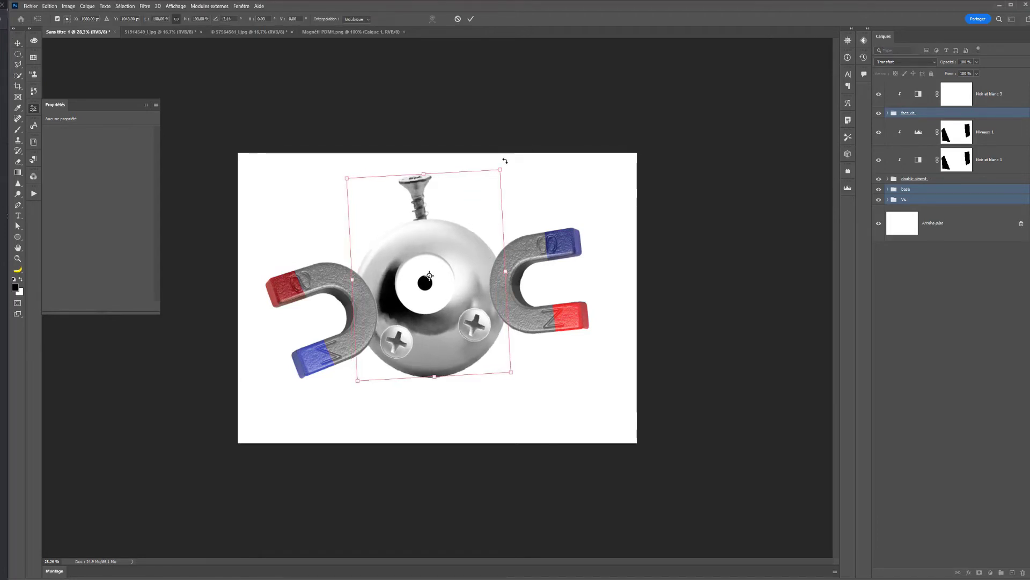
key("Escape")
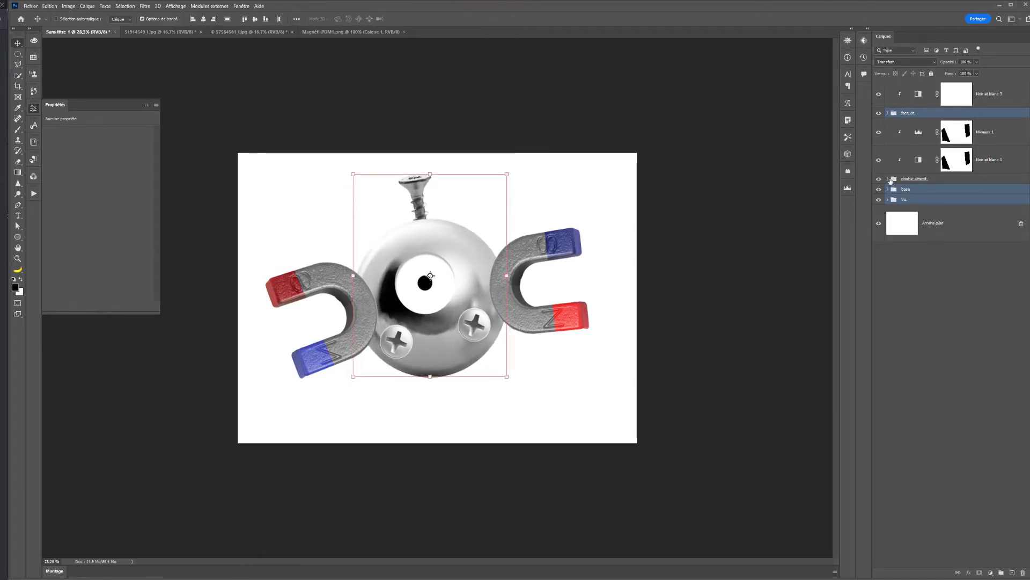
- Add a Brightness/Contrast adjustment clipped to the magnets, using the Niveaux 1 mask as selection, and brighten their grey metal
left_click(913, 136)
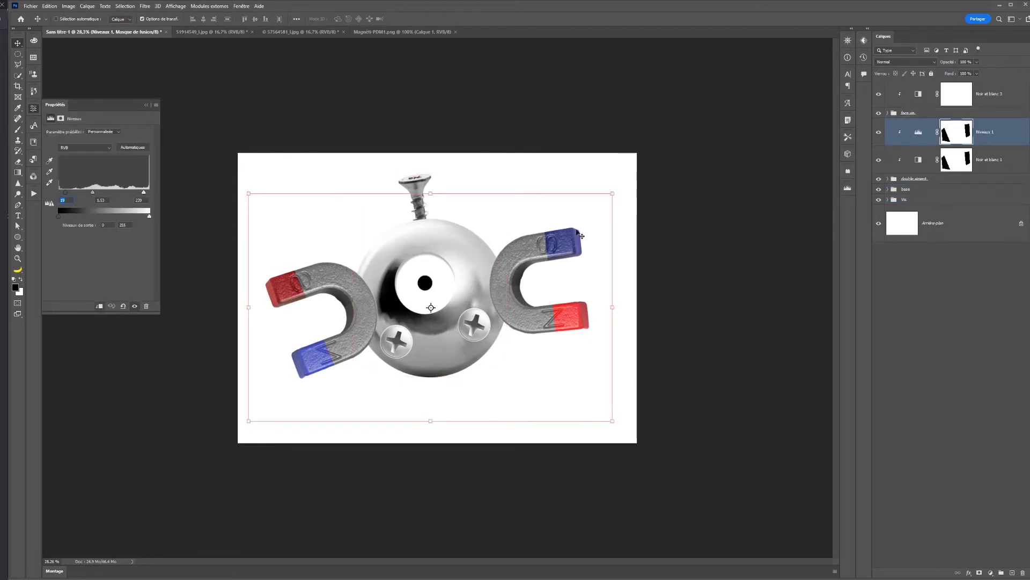
left_click(957, 134, "ctrl")
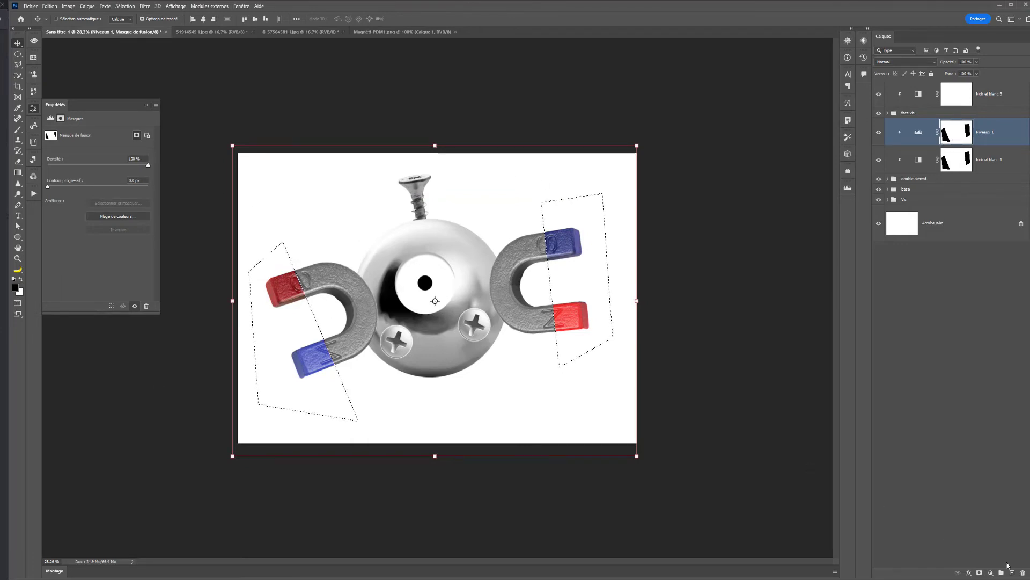
left_click(991, 572)
left_click(963, 452)
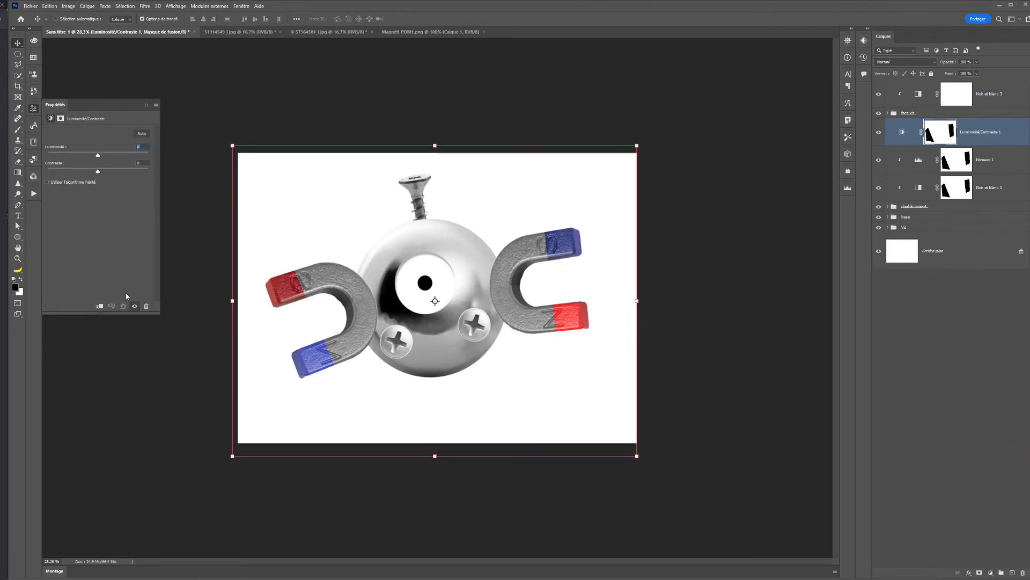
left_click(98, 306)
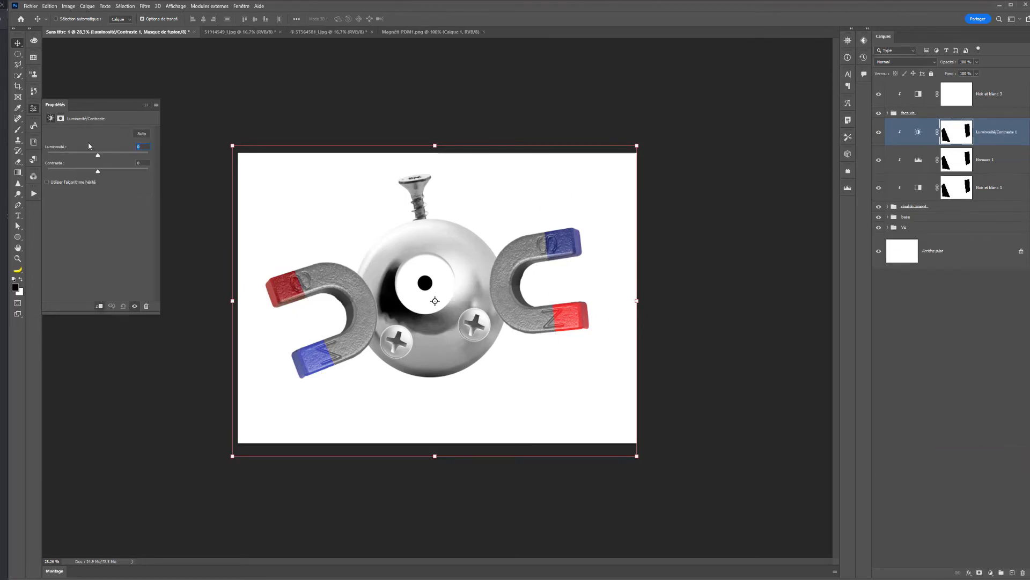
left_click_drag(99, 156, 115, 156)
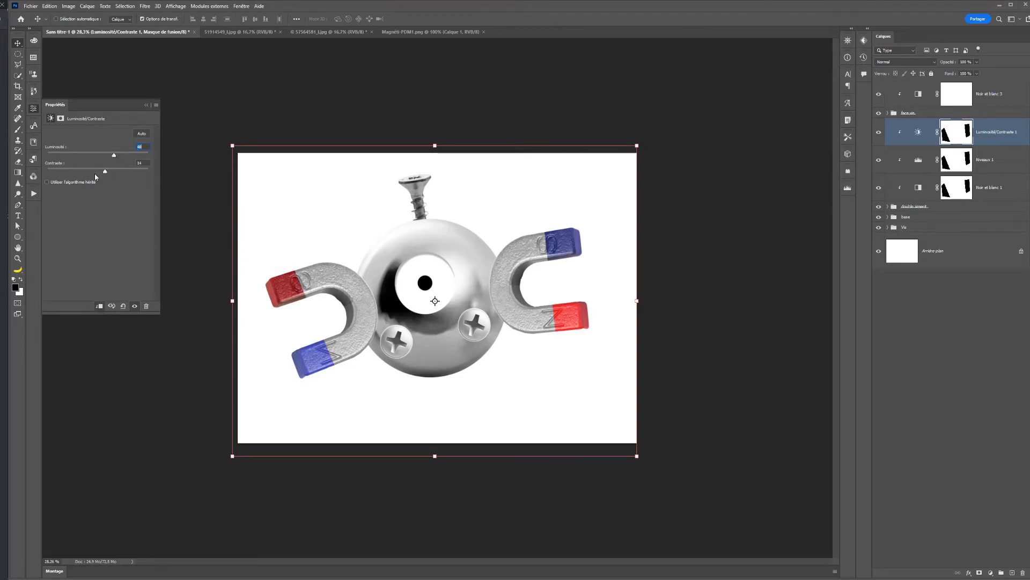
left_click_drag(95, 175, 110, 157)
- Group every layer from Noir et blanc 3 down to the vis group and name the group magnetic
left_click(921, 95)
left_click(918, 227, "shift")
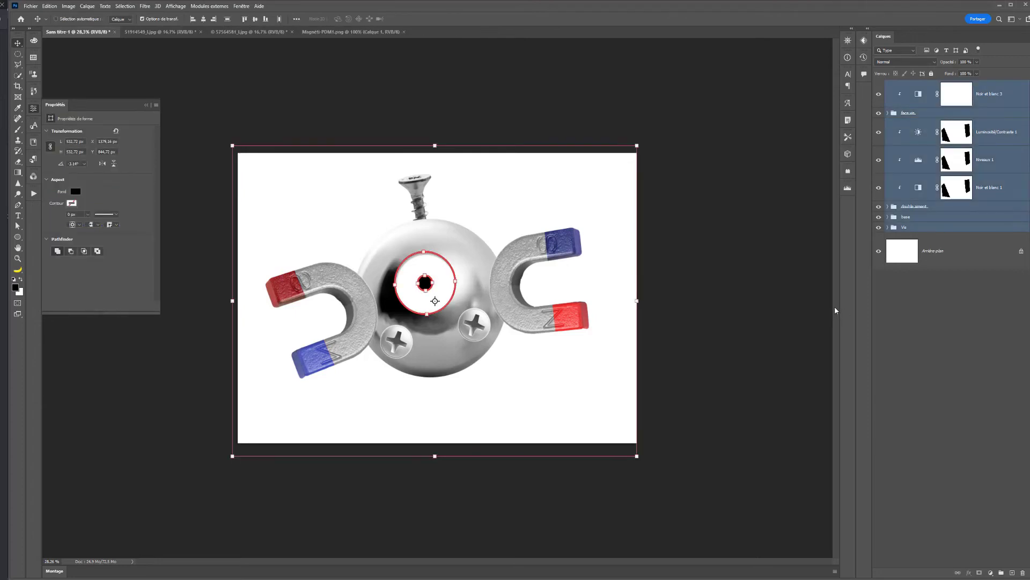
key("ctrl+g")
double_click(909, 86)
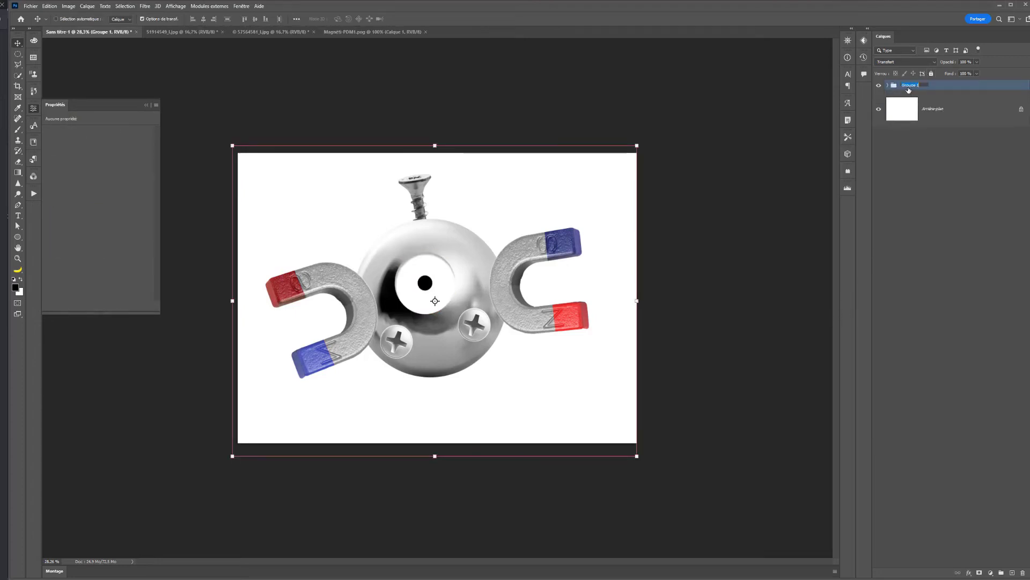
type("magnetic")
key("Return")
- Shift the whole magnetic group slightly down and right, then scale it around its centre to about 75%
left_click_drag(538, 264, 546, 270)
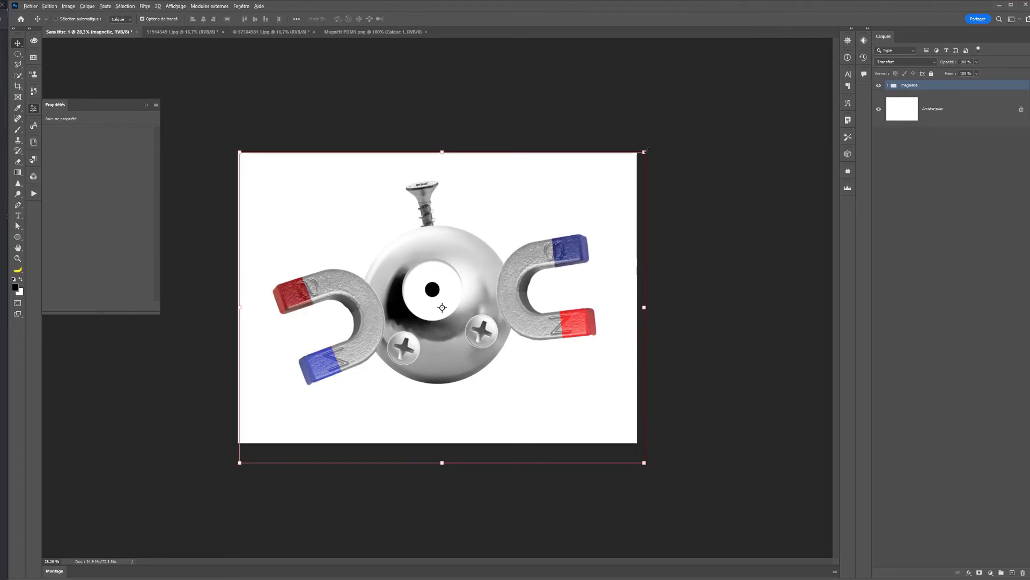
left_click_drag(644, 153, 594, 177)
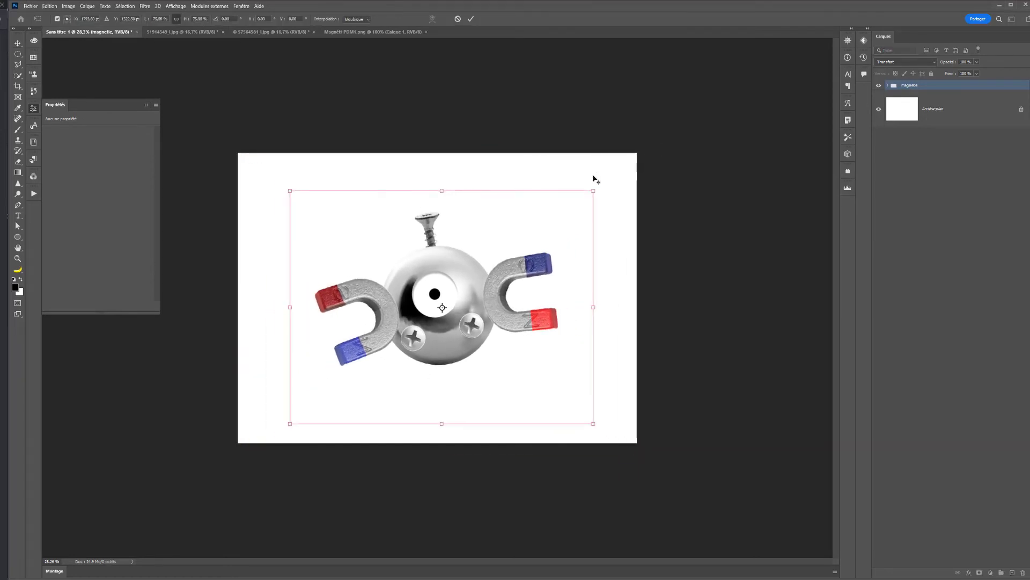
key("Return")
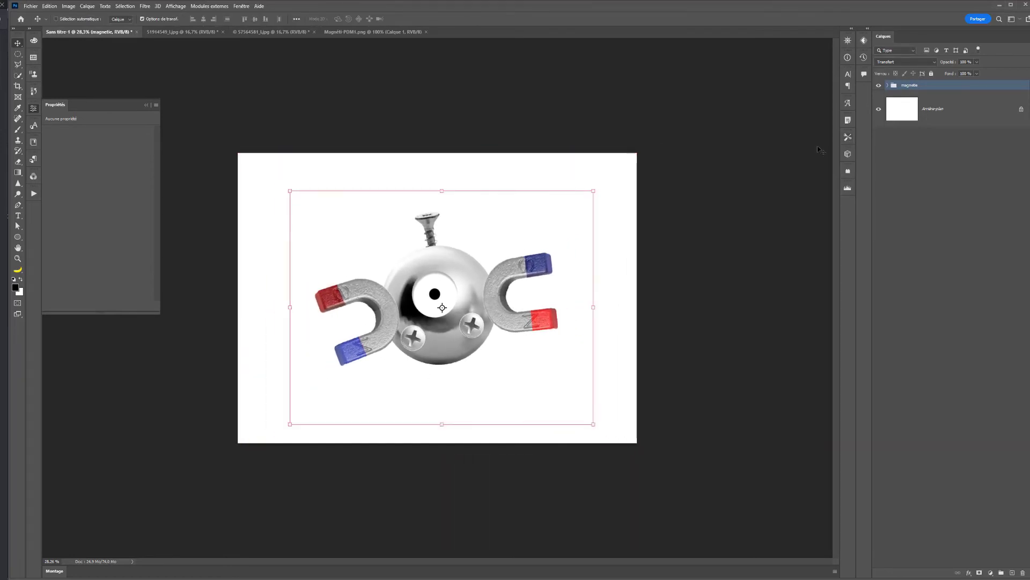
- Add a gradient fill layer above the background using a bright-to-deep-blue preset from the Bleus folder
left_click(932, 112)
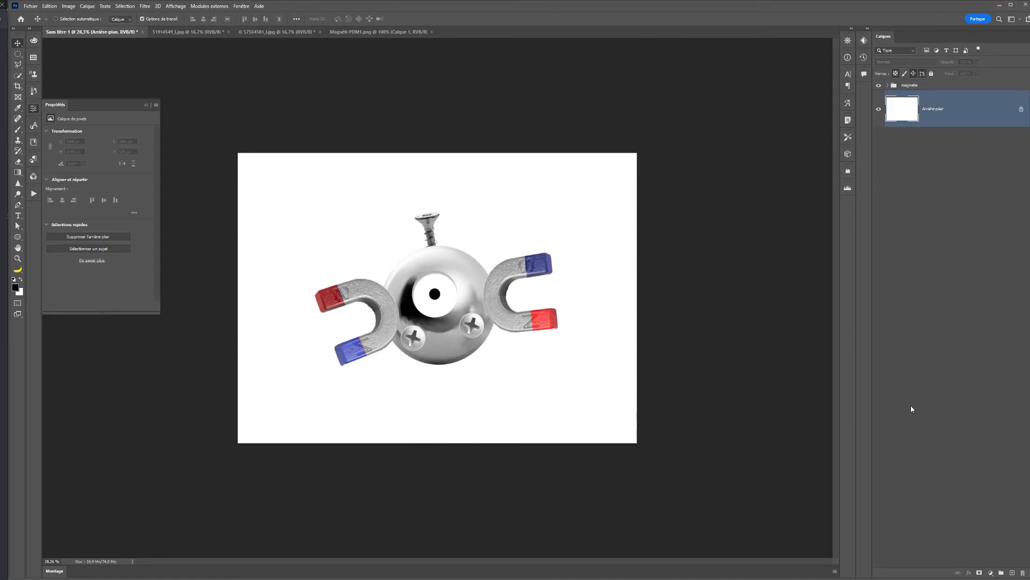
left_click(990, 573)
left_click(968, 436)
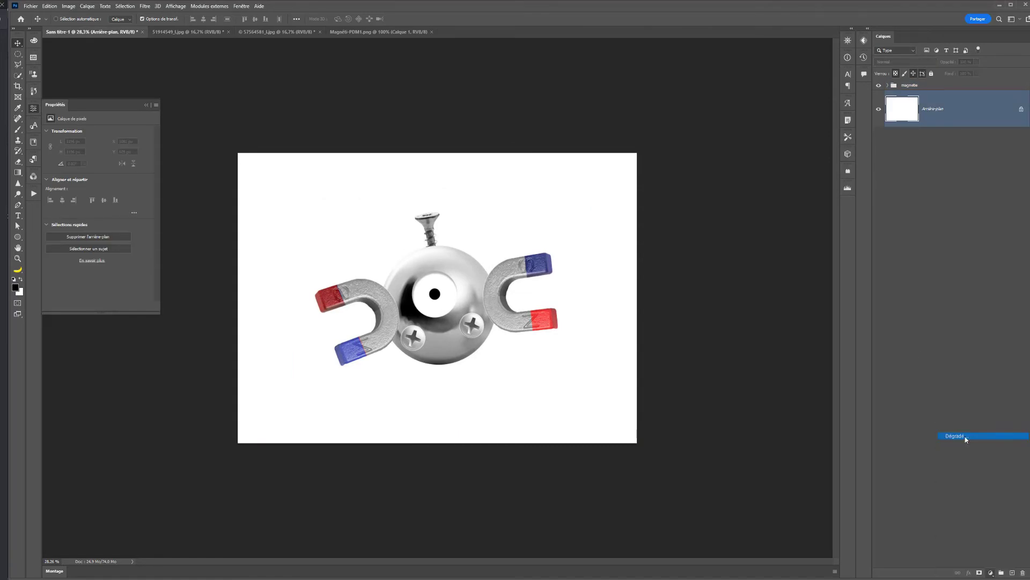
left_click(177, 172)
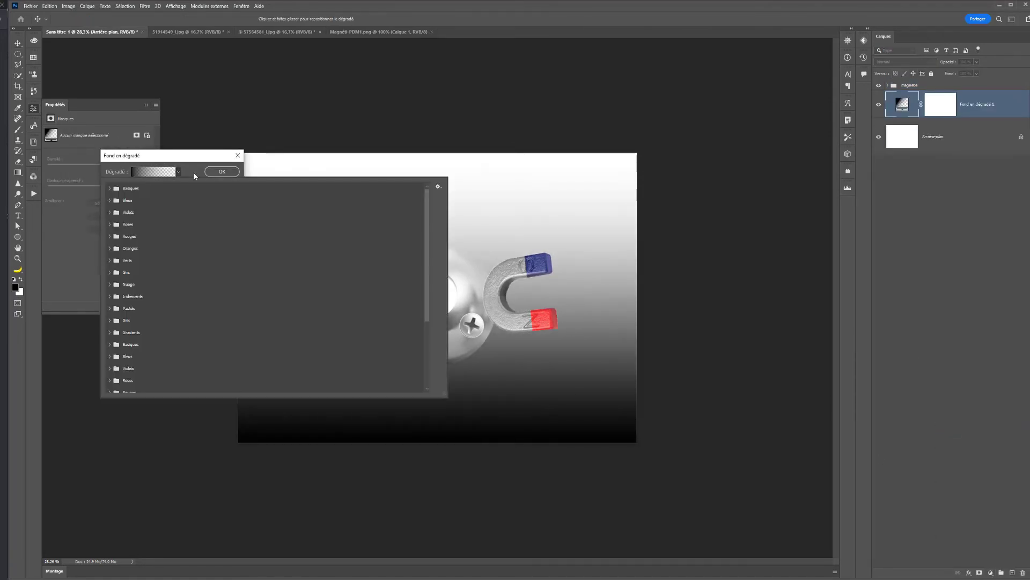
left_click(110, 200)
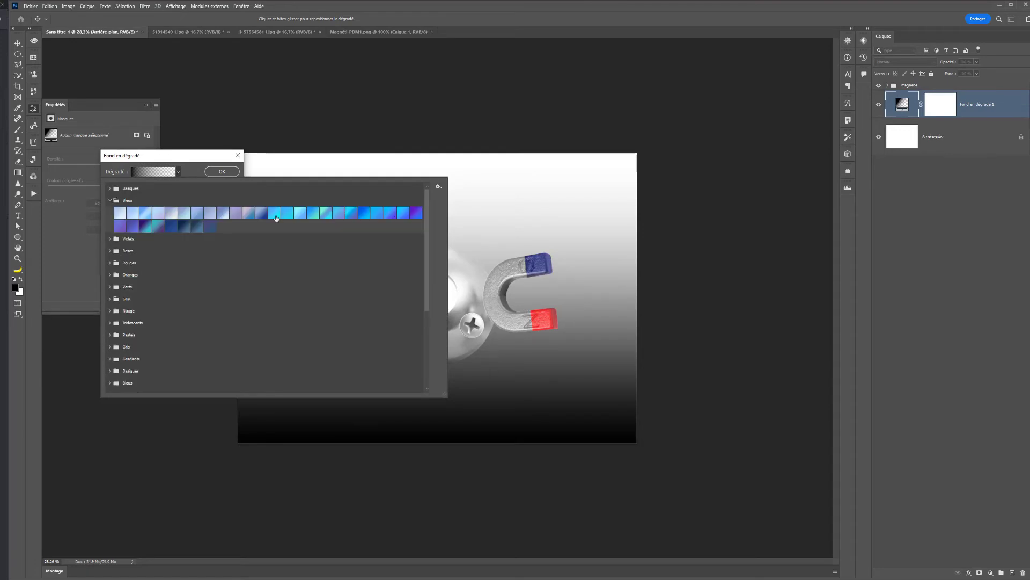
left_click(290, 215)
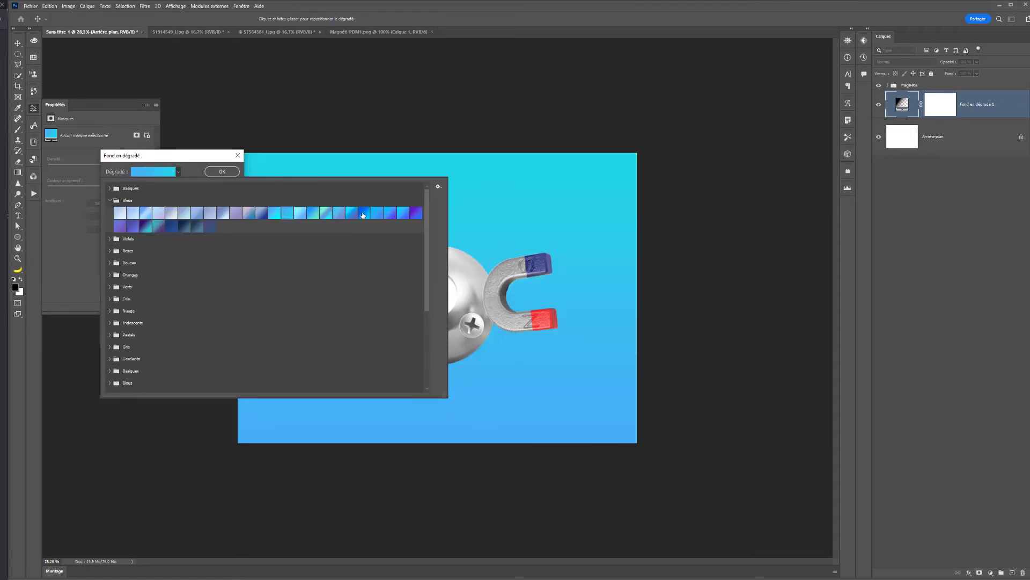
left_click(363, 214)
left_click(187, 171)
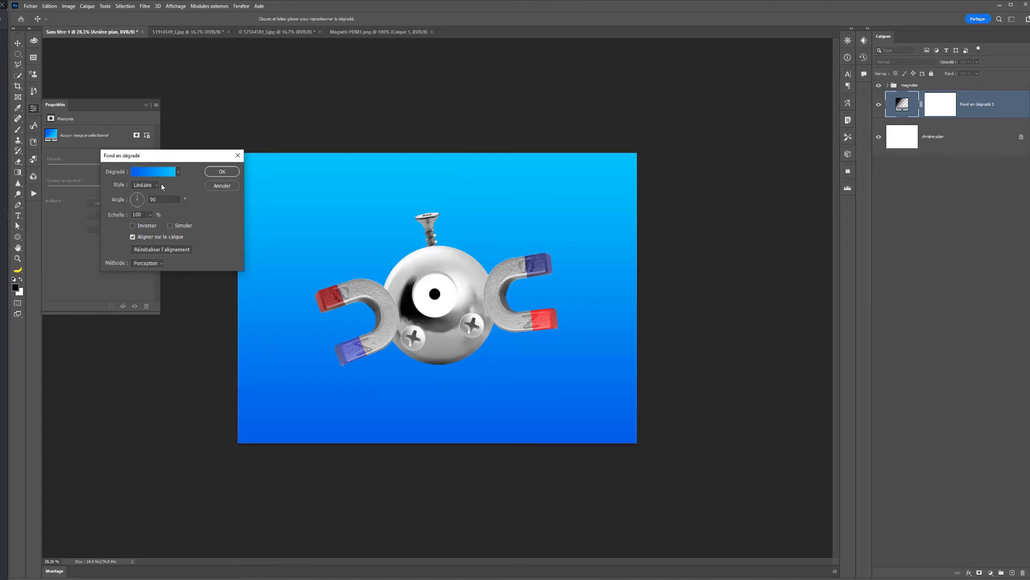
- Make the background gradient radial and reversed, with a scale of about 243%, and apply it
left_click(156, 184)
left_click(142, 200)
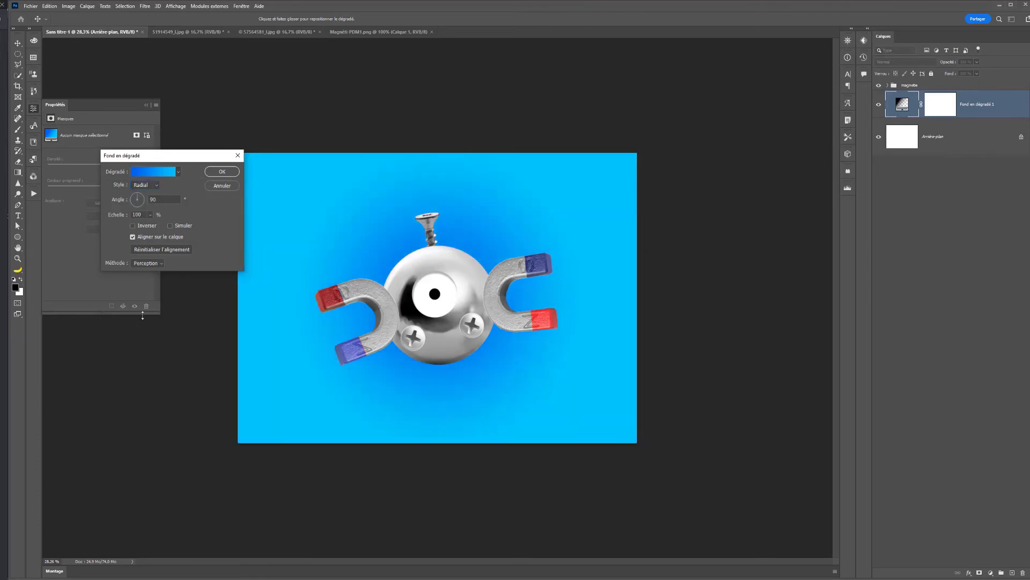
left_click(141, 226)
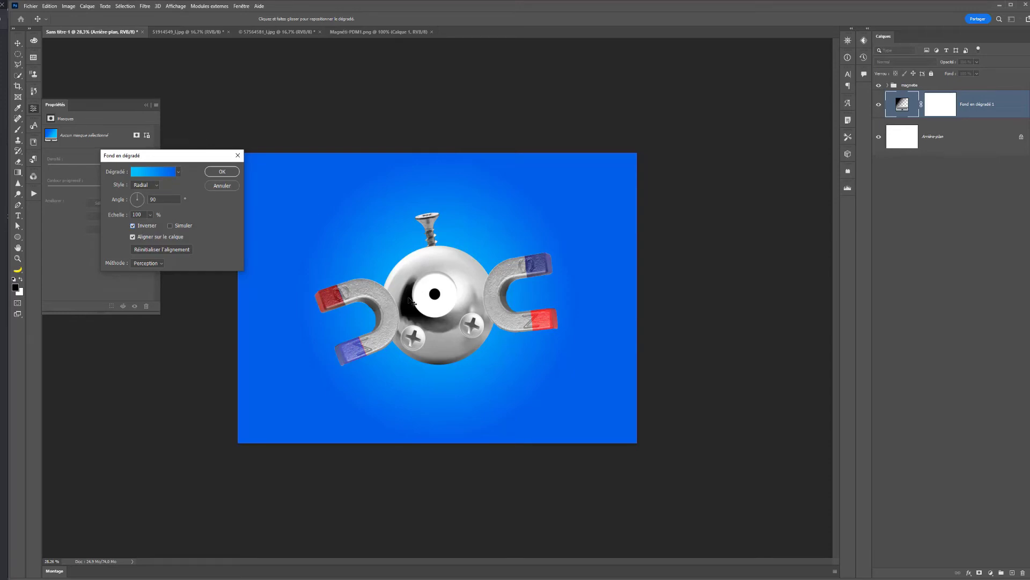
left_click(151, 215)
left_click_drag(149, 225, 157, 227)
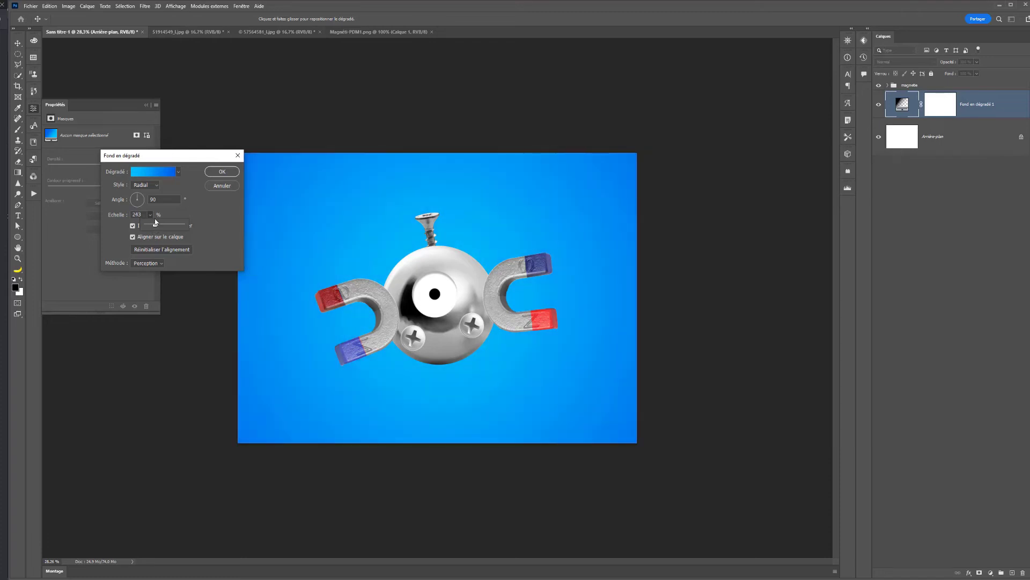
left_click(223, 171)
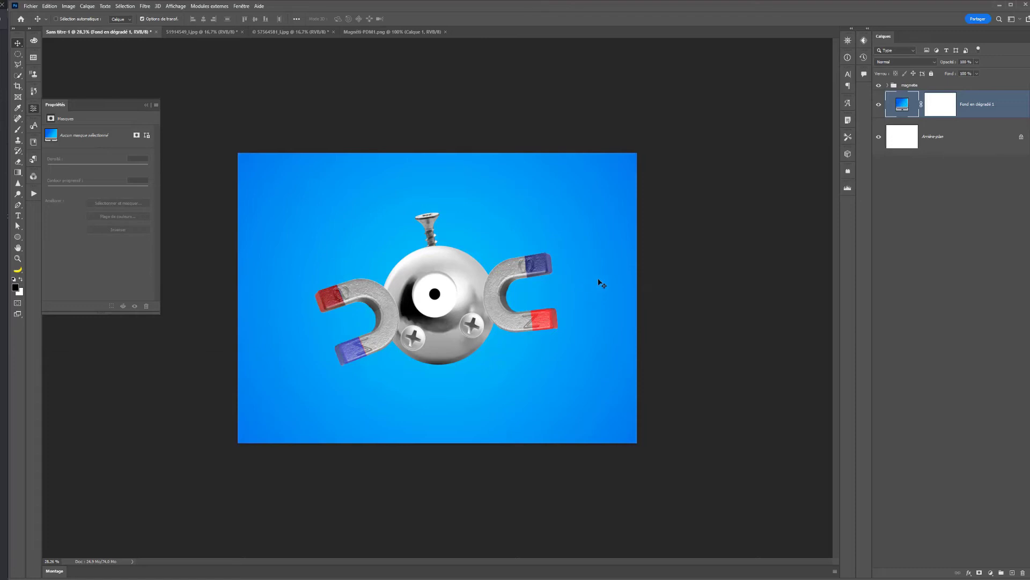
- Add a photo filter adjustment layer above the magnetic group and clip it to that group
left_click(943, 87)
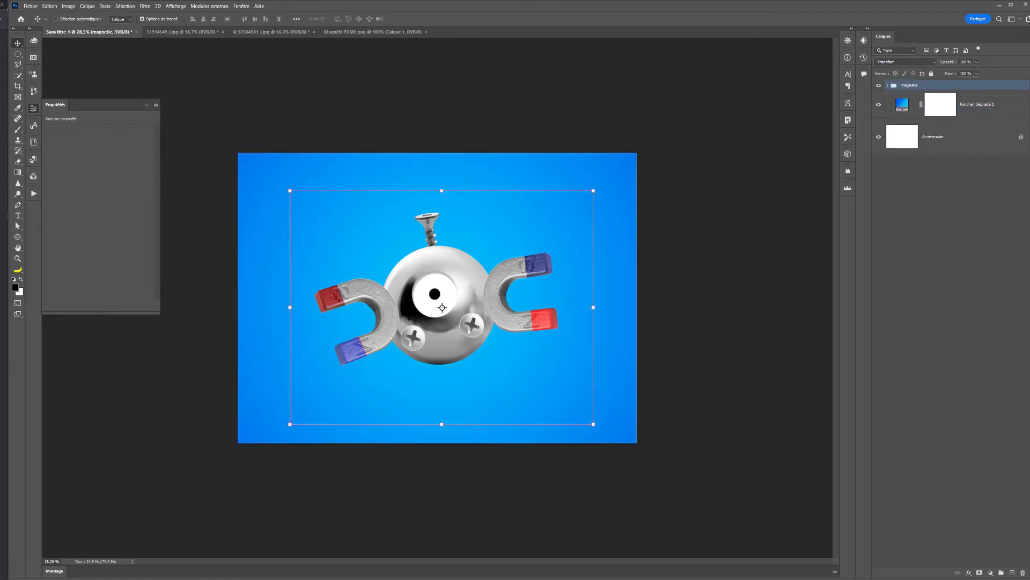
left_click(990, 573)
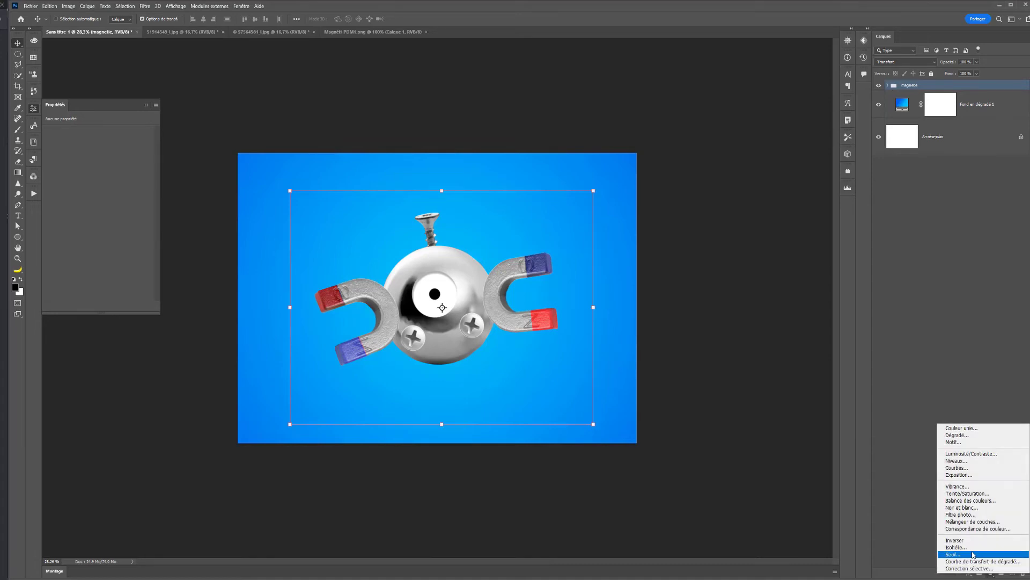
left_click(975, 515)
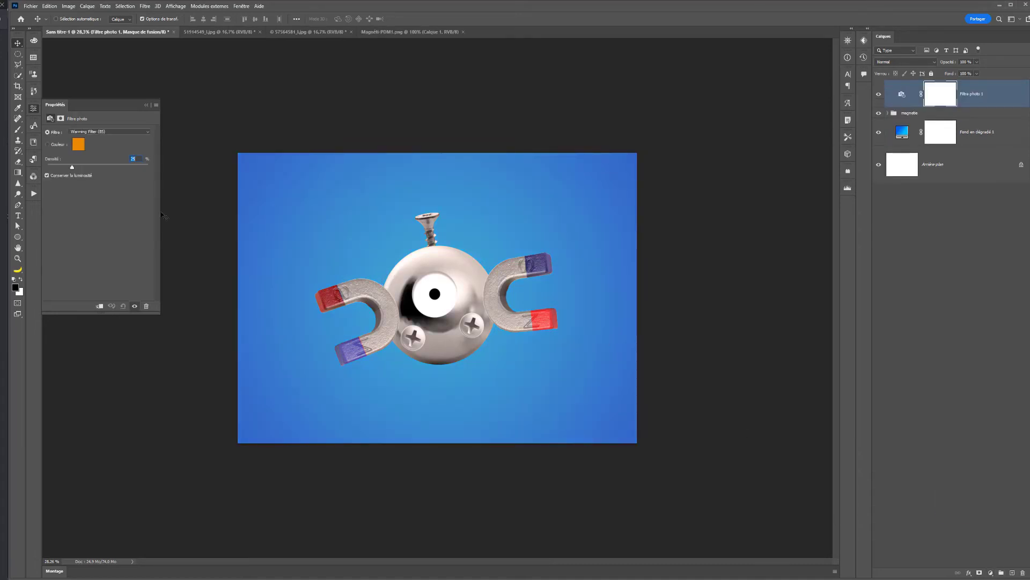
left_click(99, 306)
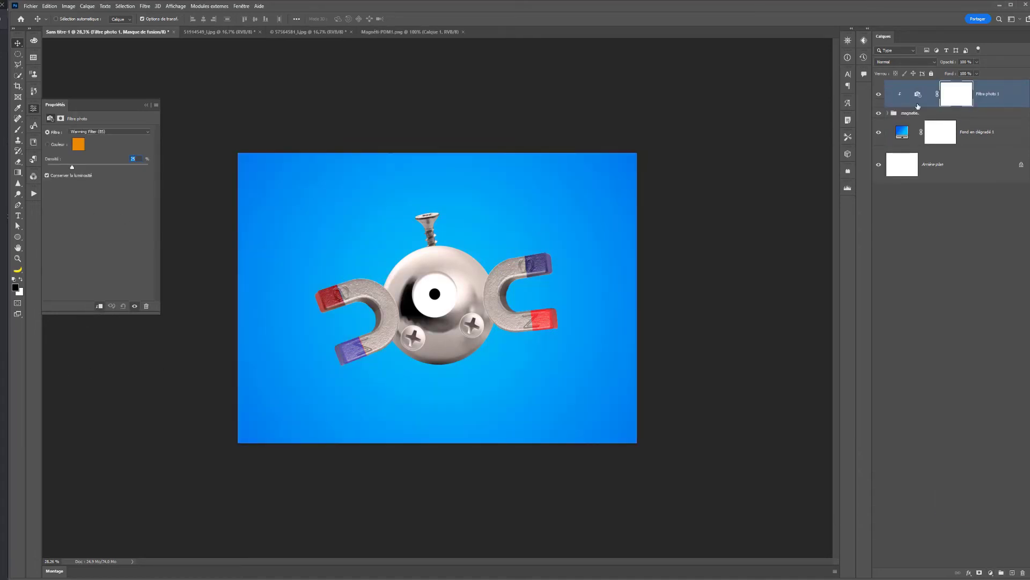
- Try the Cooling Filter (LBB) at a lower density, and settle on Cooling Filter (82) with a density of 29%
left_click(89, 132)
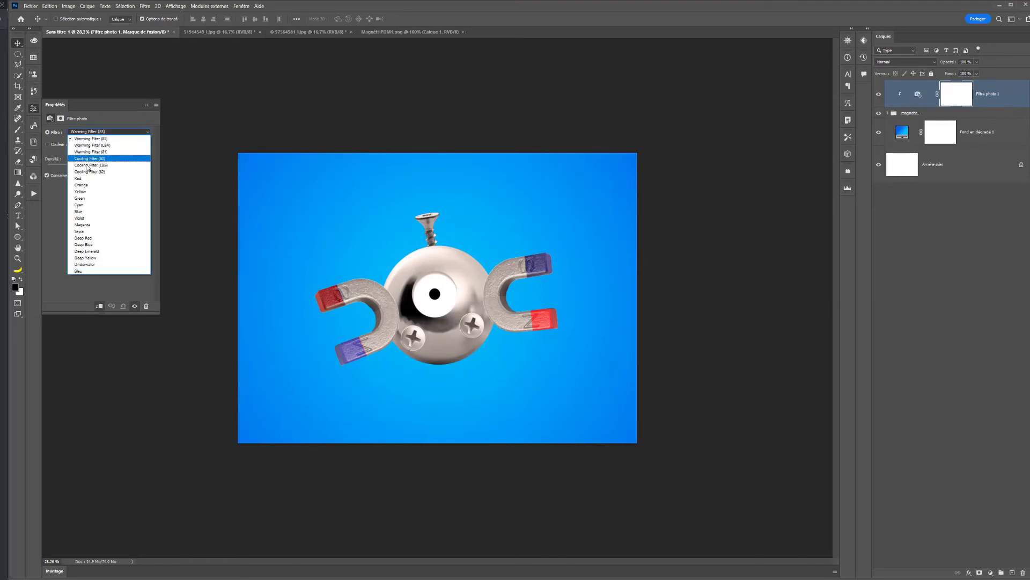
left_click(89, 166)
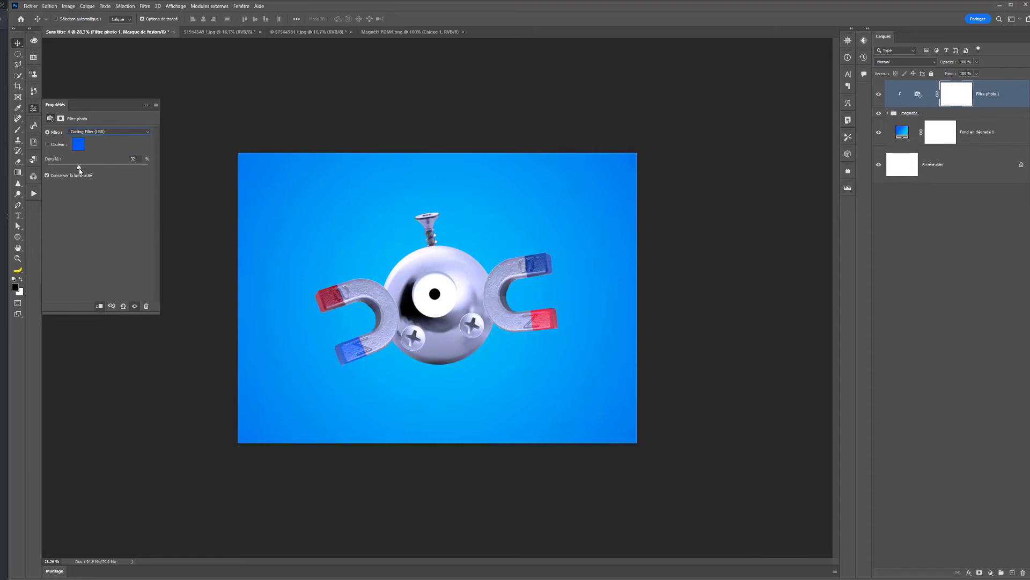
left_click_drag(79, 169, 57, 169)
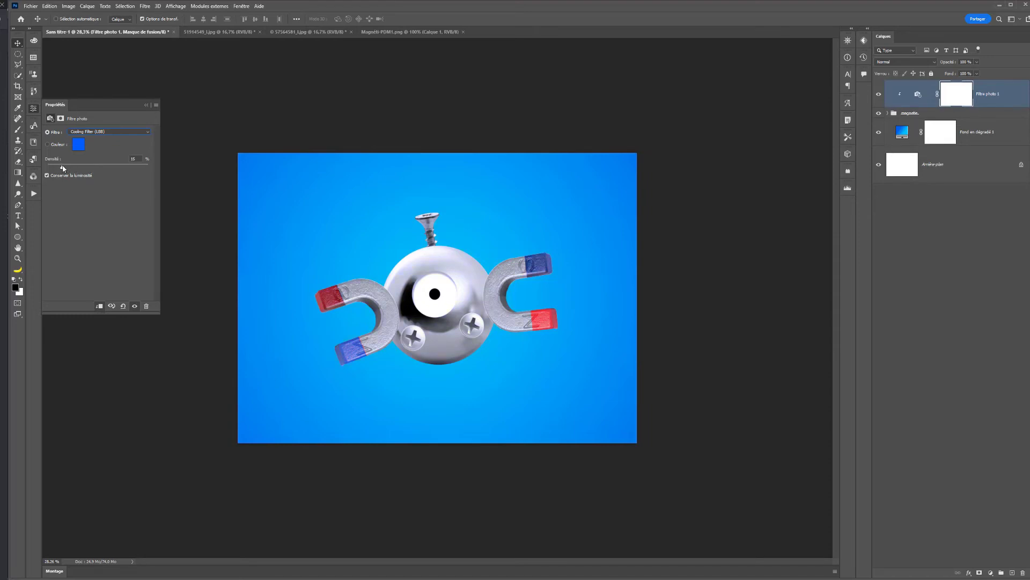
left_click(90, 133)
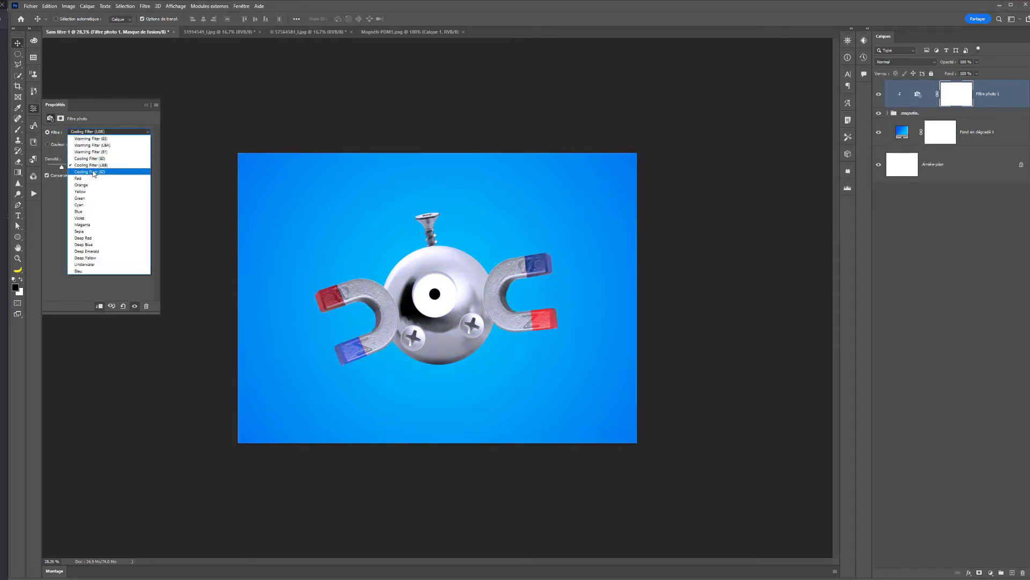
left_click(95, 155)
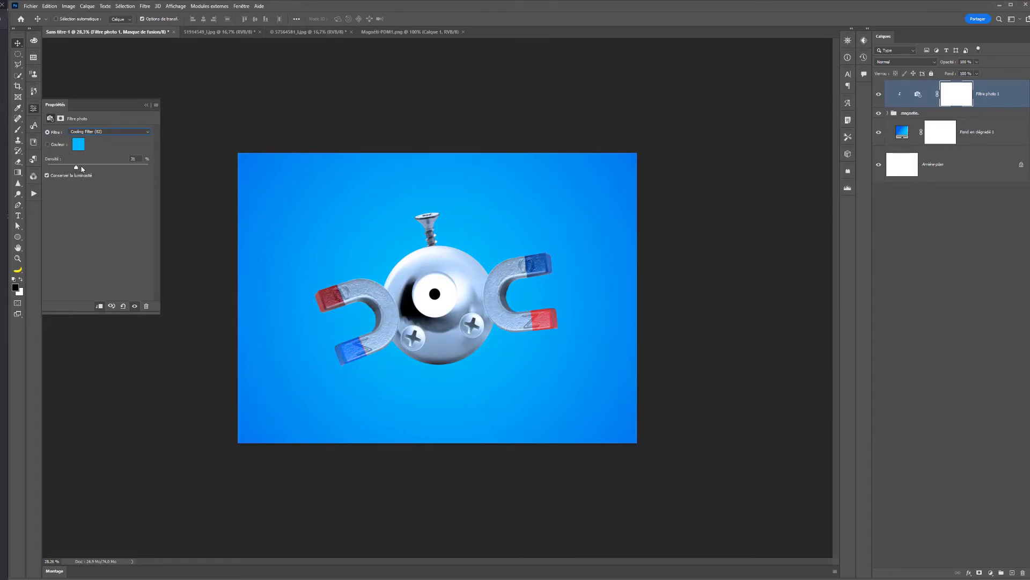
left_click_drag(83, 169, 76, 169)
- Try to brush the cooling filter off the blue magnet tips on its layer mask, and undo the strokes
left_click(18, 130)
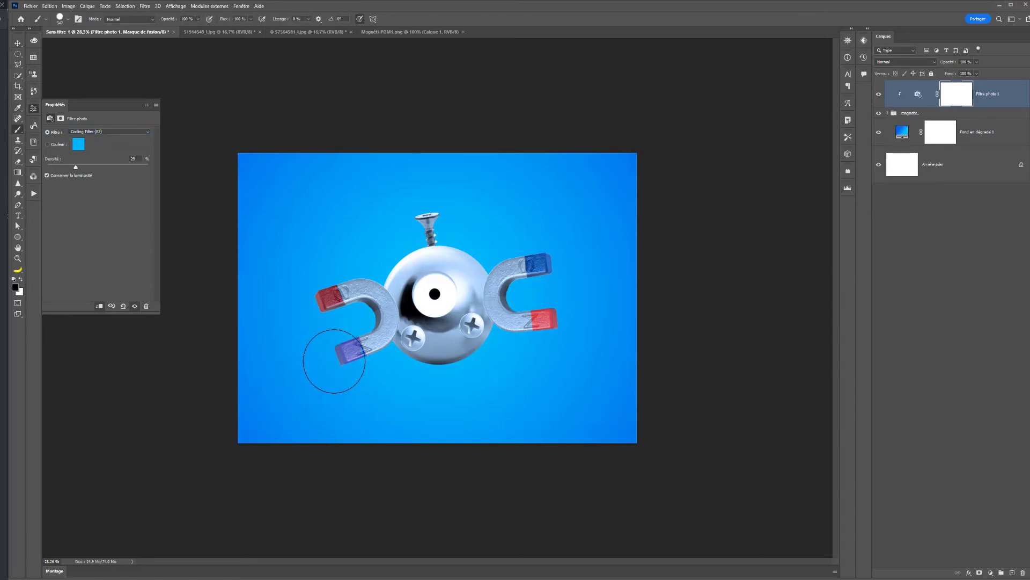
left_click_drag(326, 345, 335, 383)
key("ctrl+z")
left_click_drag(558, 245, 565, 244)
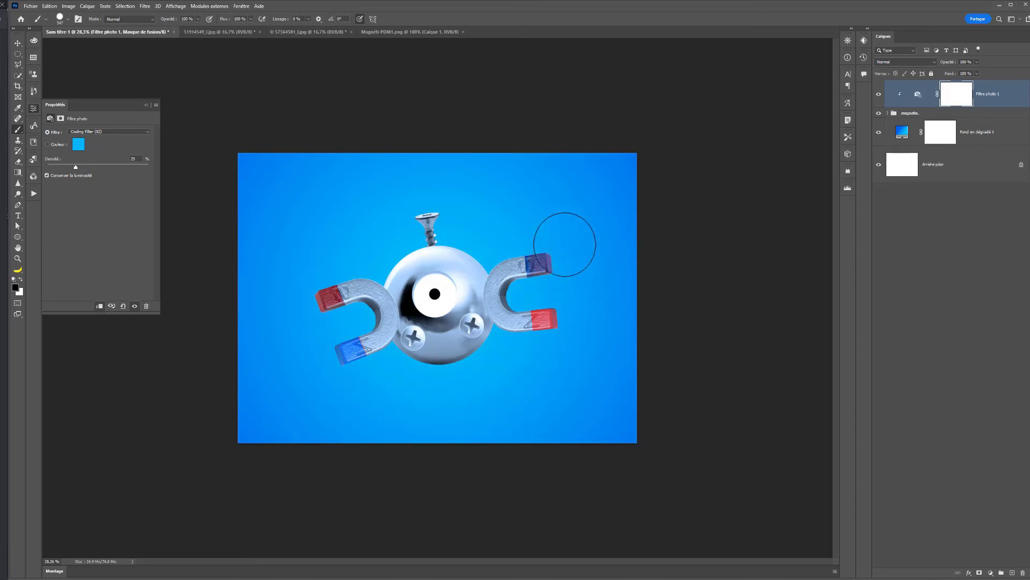
key("ctrl+z")
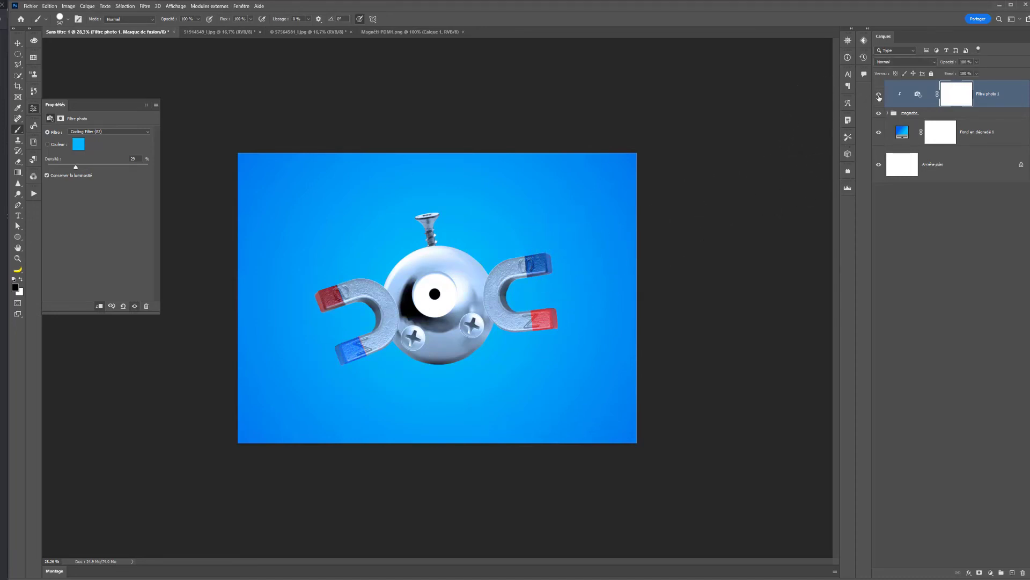
- Reduce the opacity of the clipped photo filter layer slightly
left_click(977, 62)
left_click_drag(960, 73, 973, 73)
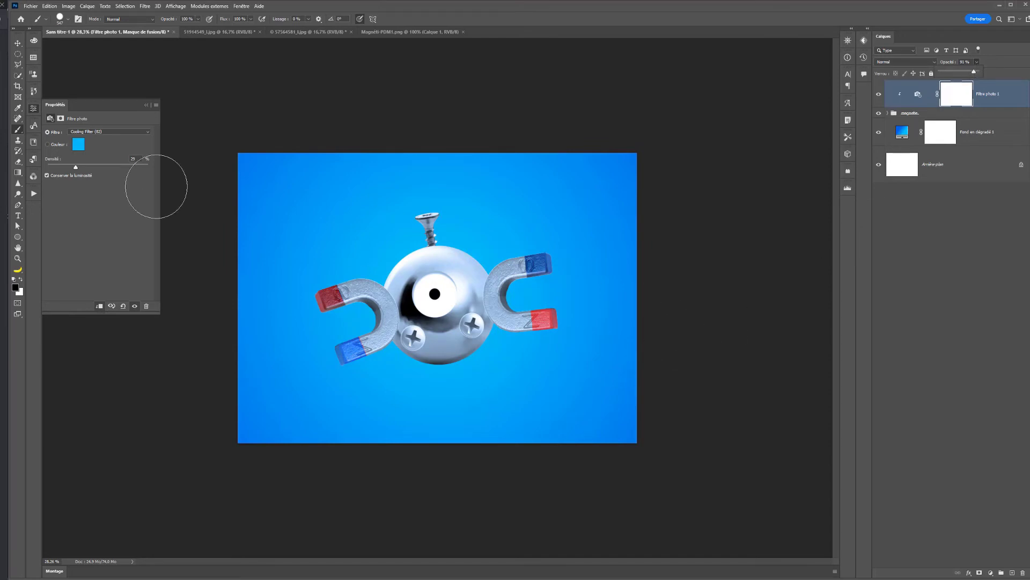
left_click(226, 549)
- Create a new layer between the gradient fill and the magnetic group, and brush a soft black shadow below the sphere
left_click(951, 167)
left_click(969, 138)
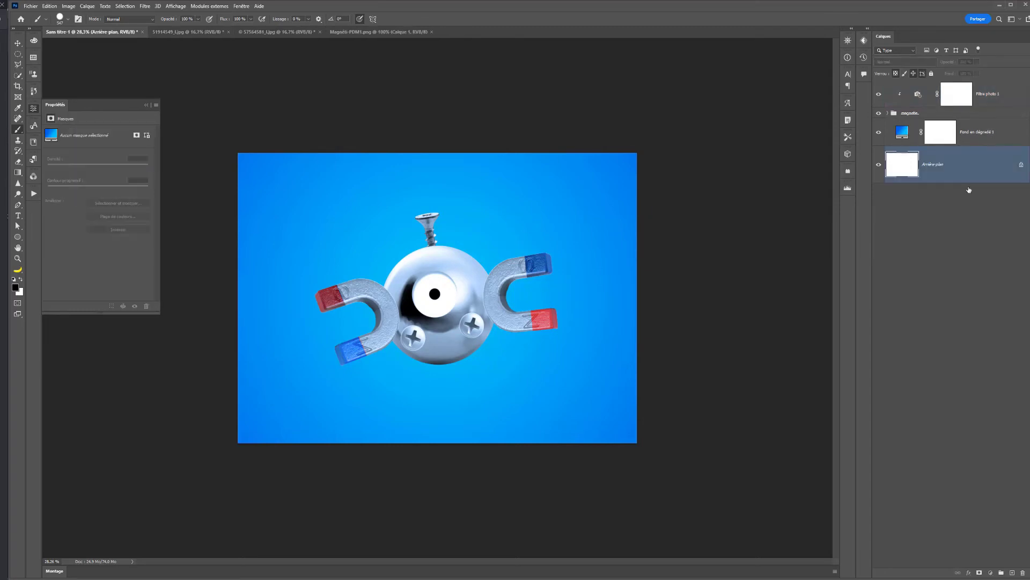
left_click(1012, 574)
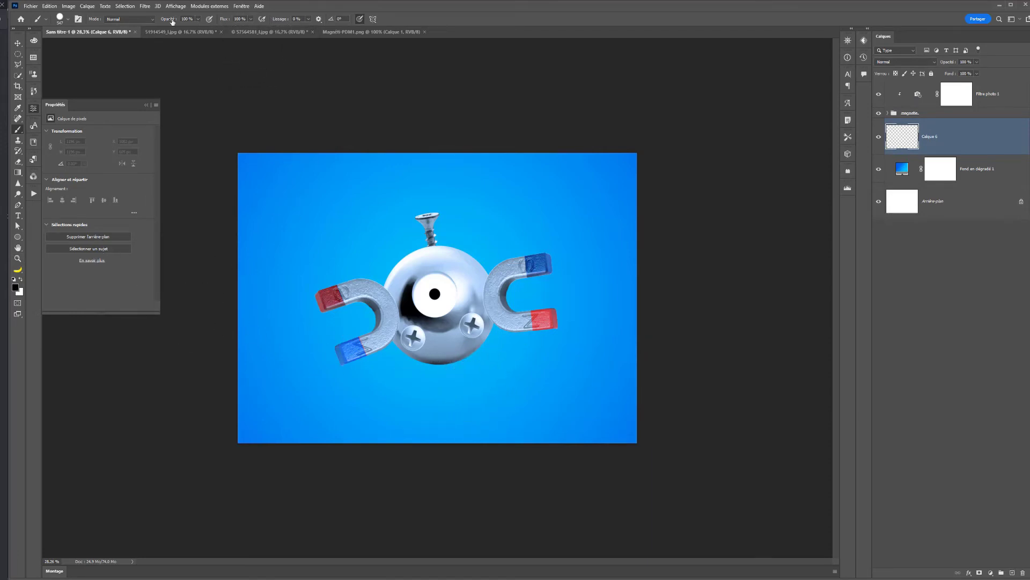
right_click(444, 348)
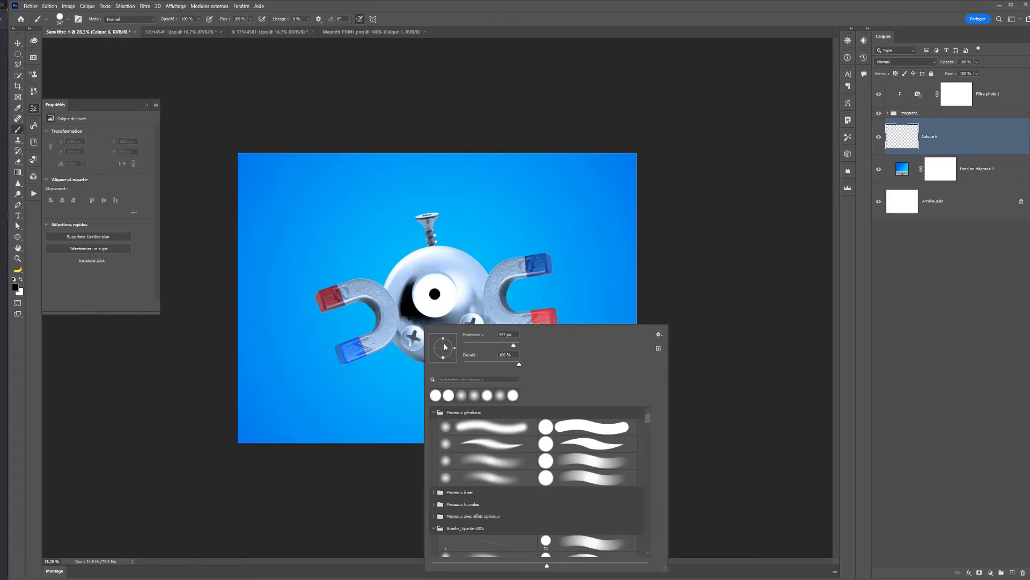
mouse_move(479, 362)
left_mouse_down()
mouse_move(446, 366)
mouse_move(358, 423)
mouse_move(466, 394)
mouse_move(400, 394)
left_mouse_up()
left_click(193, 404)
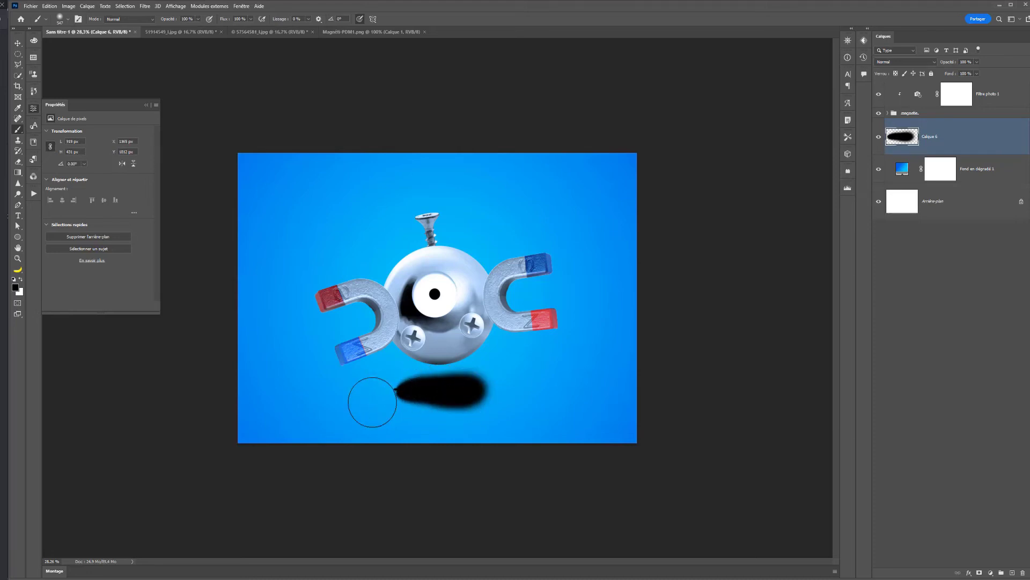
- Apply a Gaussian blur with a radius of 153.2 pixels to the shadow layer
left_click(144, 6)
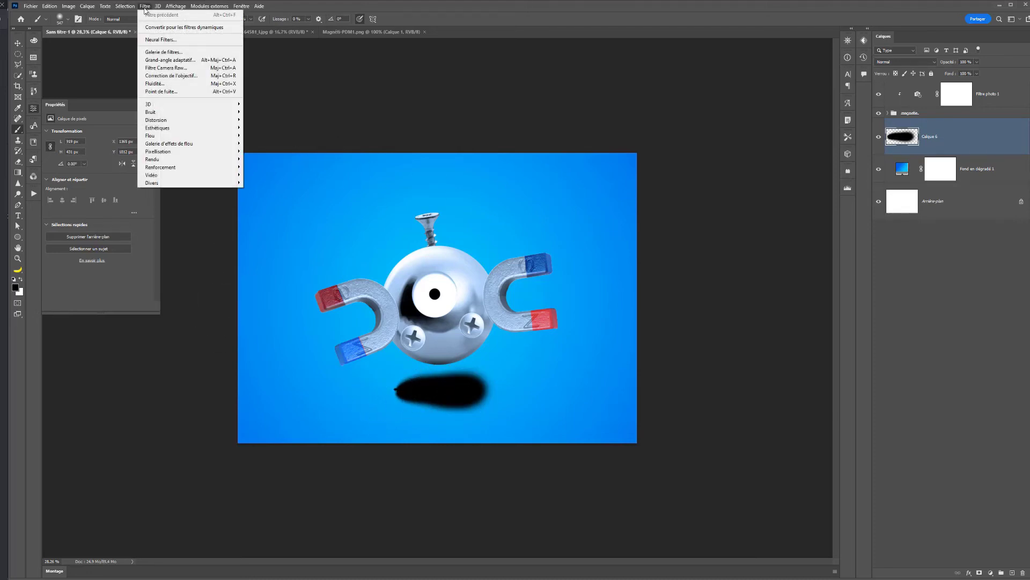
mouse_move(180, 139)
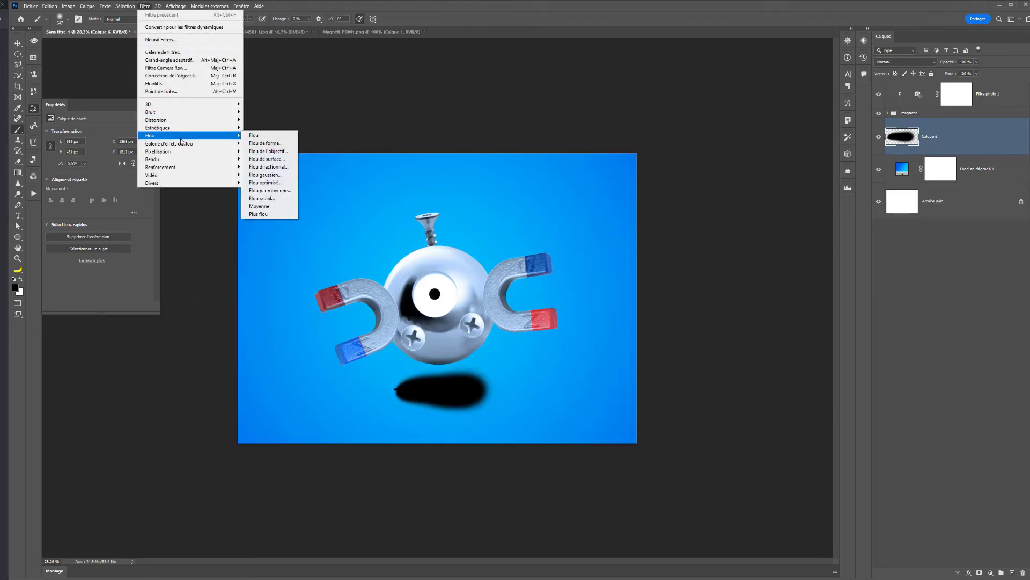
left_click(268, 176)
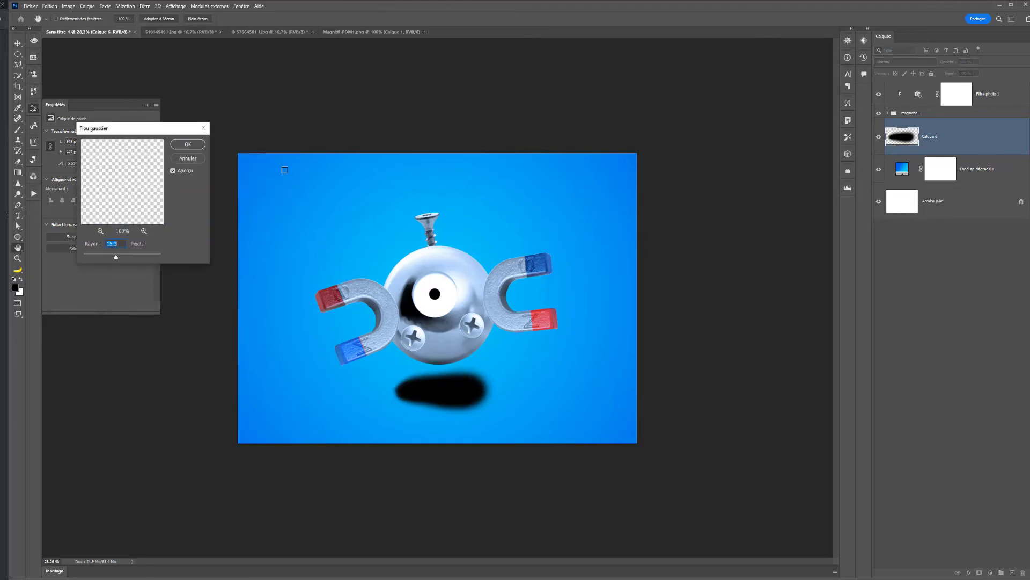
left_click_drag(116, 256, 140, 258)
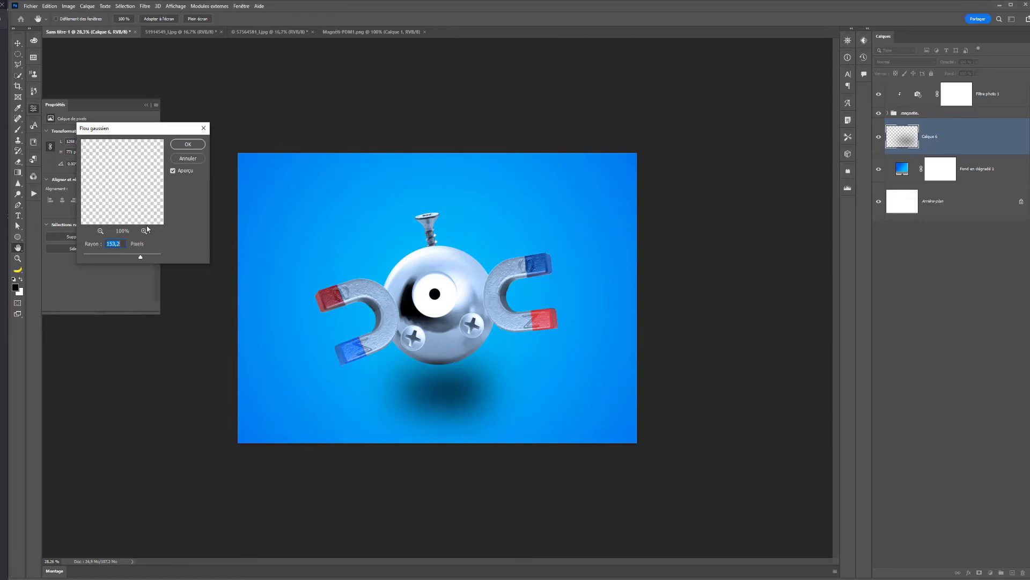
left_click(187, 145)
- Lower the shadow layer's opacity to 57% and move the shadow slightly up and left beneath the sphere
left_click(976, 62)
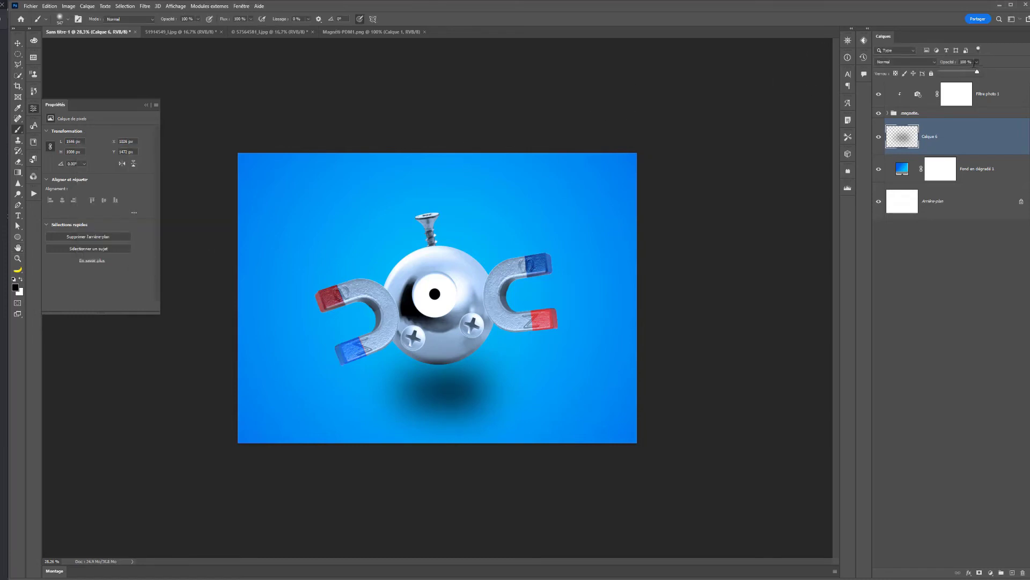
left_click_drag(948, 74, 962, 73)
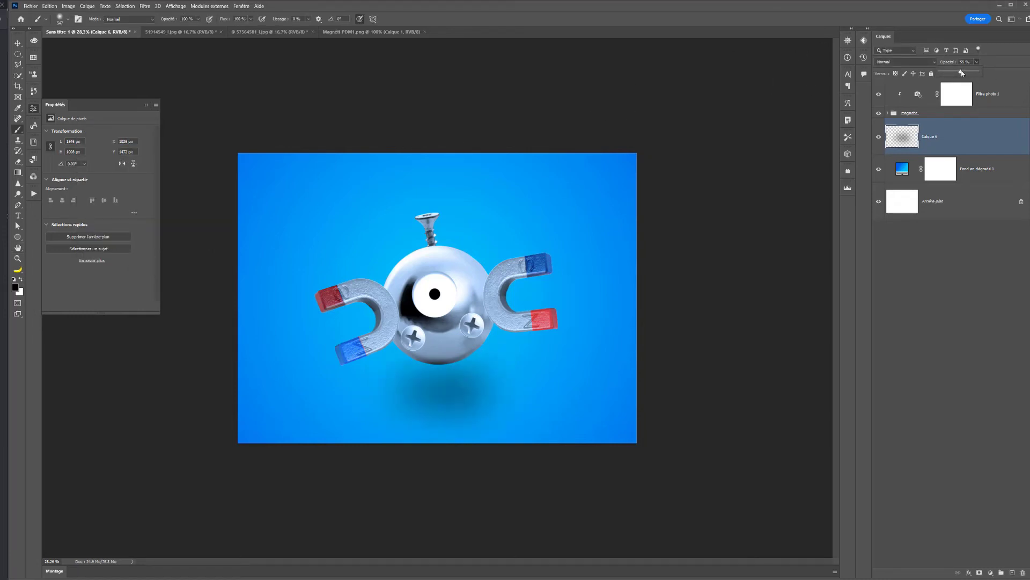
left_click(877, 138)
left_click(878, 139)
left_click(19, 43)
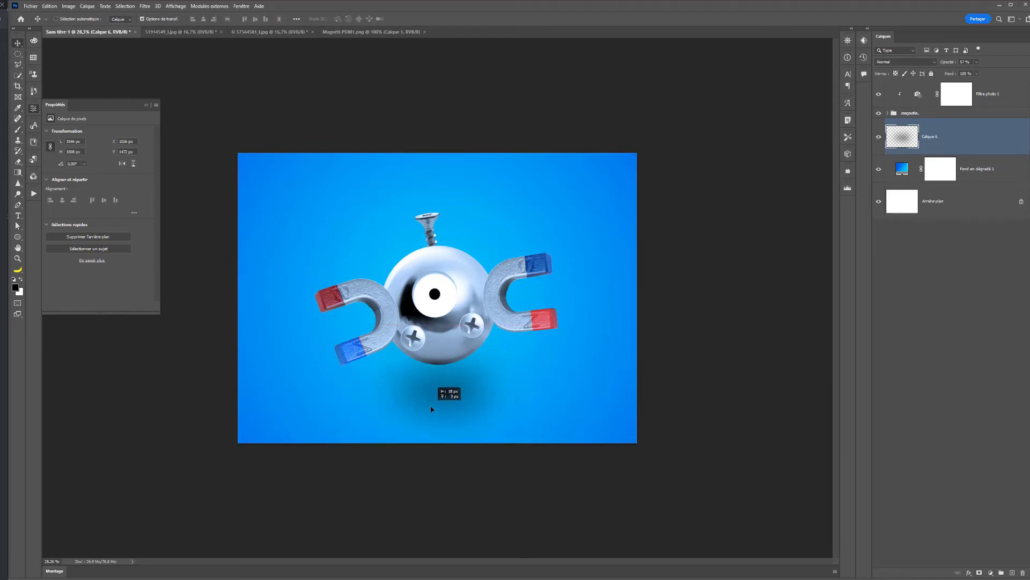
left_click_drag(429, 392, 422, 384)
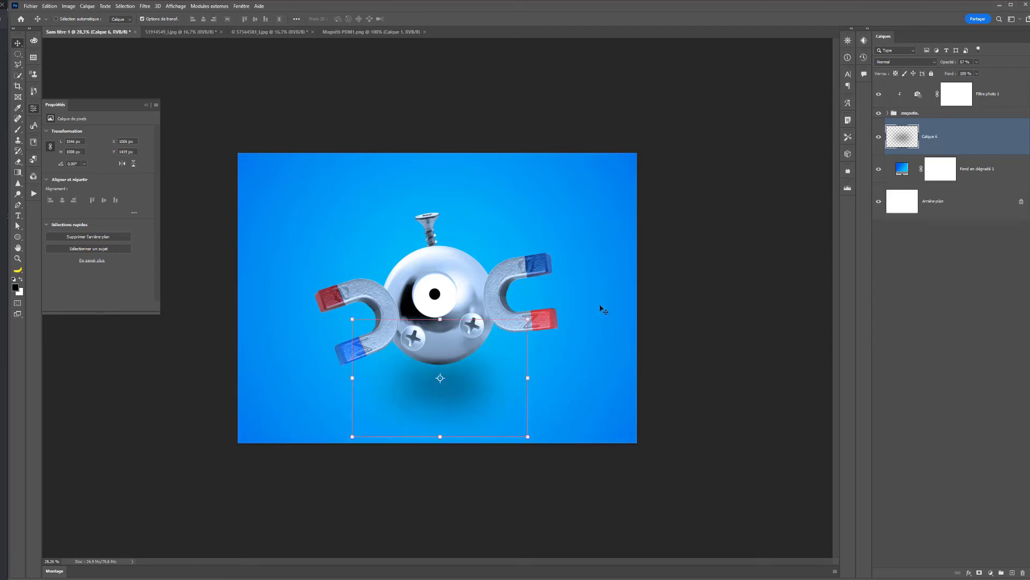
- Group the magnetic group together with its clipped photo filter, and toggle the new group's visibility to check it
left_click(957, 114)
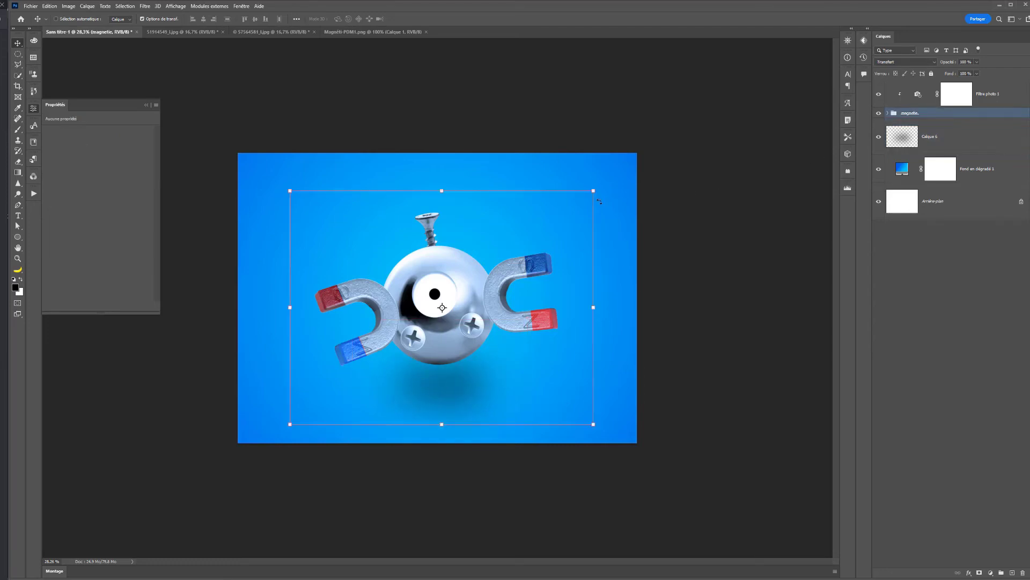
left_click(888, 113)
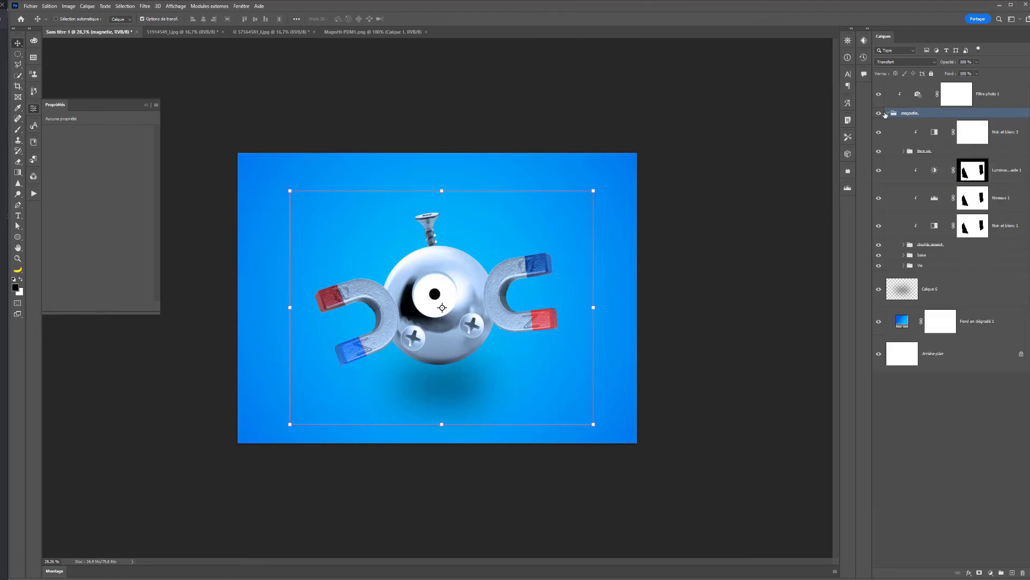
left_click(888, 113)
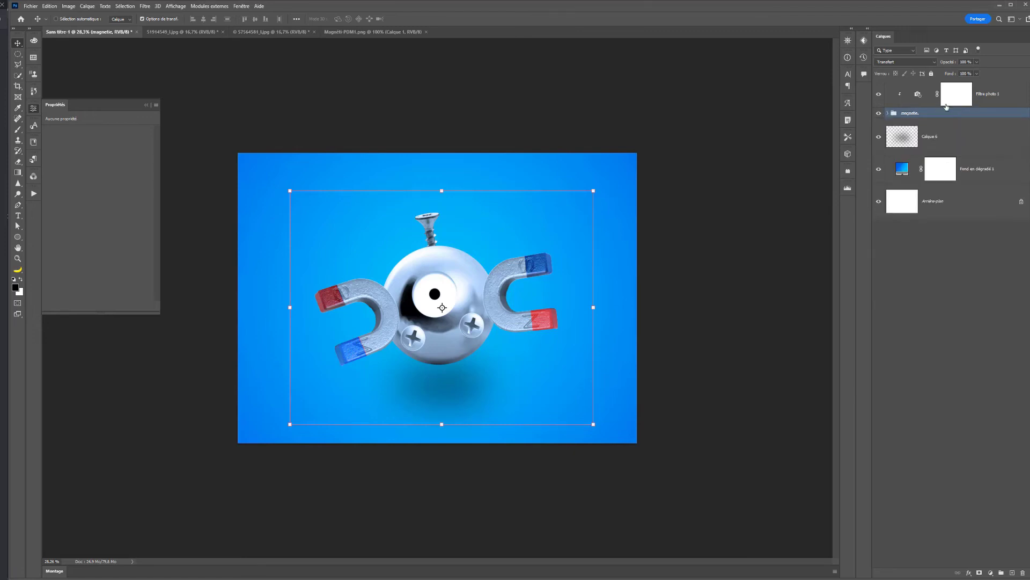
left_click(986, 97, "ctrl")
key("ctrl+g")
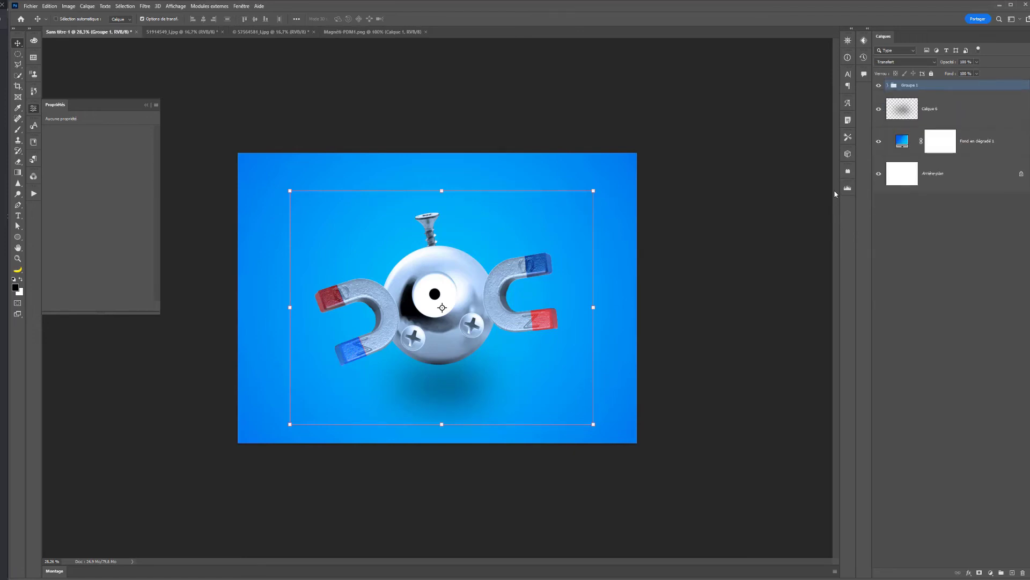
left_click(880, 85)
left_click(879, 86)
left_click(879, 89)
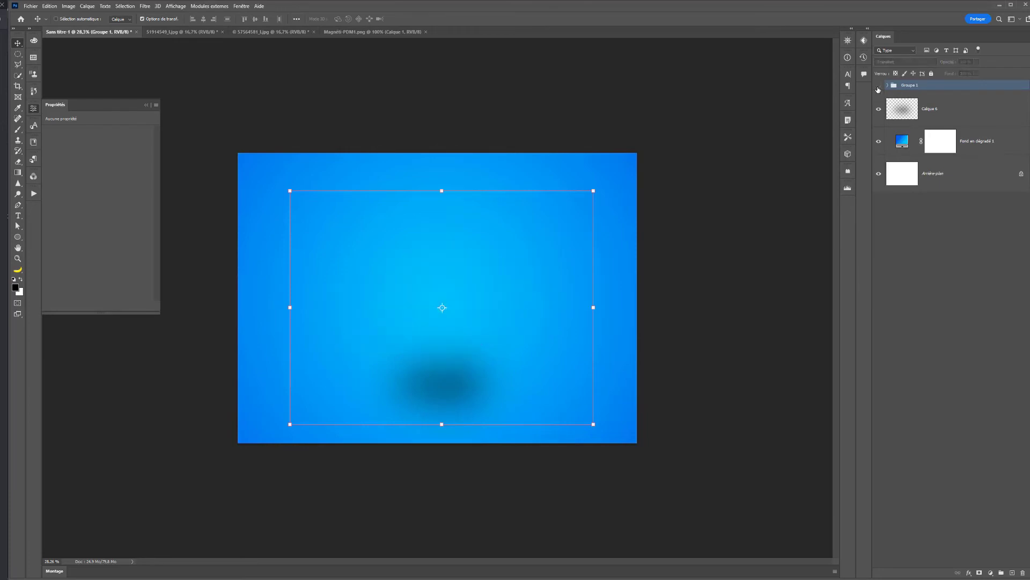
left_click(877, 88)
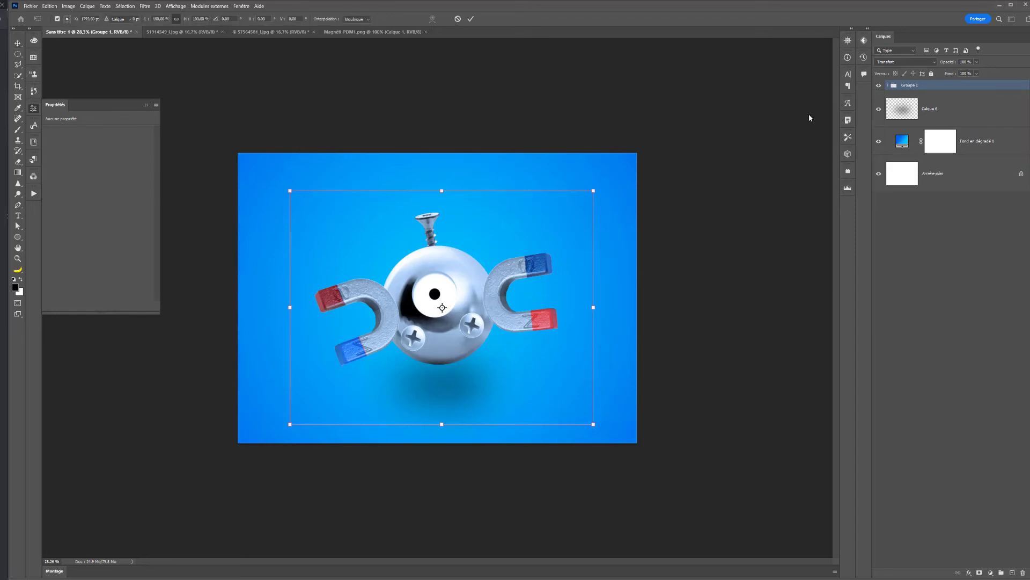
- Duplicate Groupe 1 and hide the original as a backup
key("ctrl+j")
left_click(879, 97)
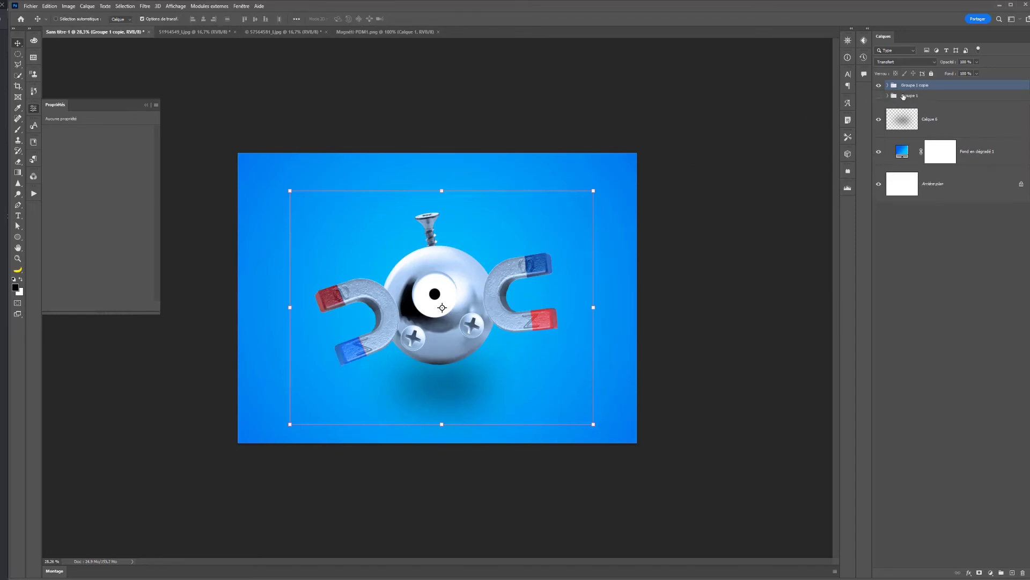
left_click(888, 95)
- Scale the copied Magnemite group down around its centre to about 63%
left_click(917, 87)
left_click_drag(601, 193, 540, 230)
key("Return")
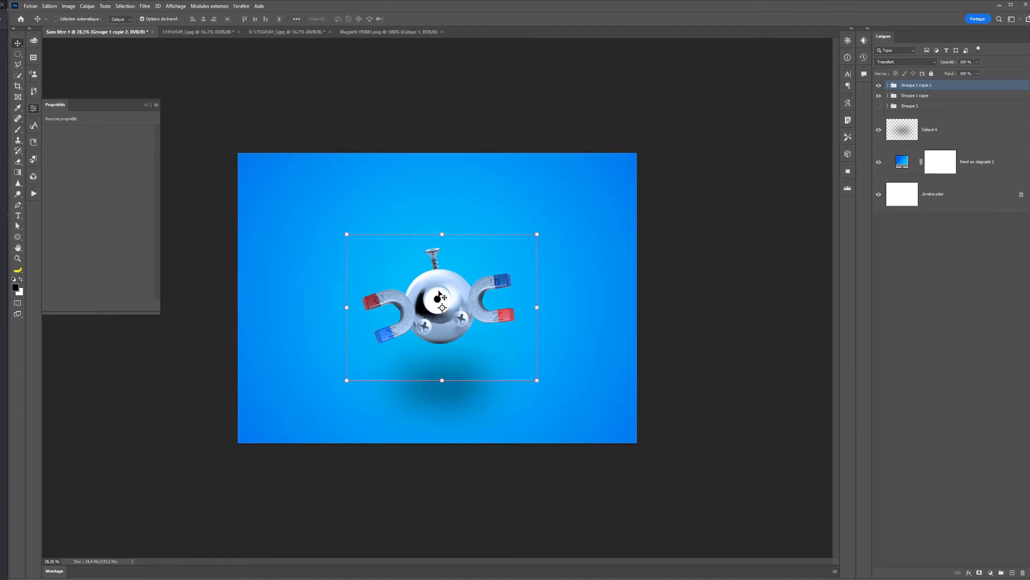
- Duplicate the scaled group, rotate the duplicate about 34° counterclockwise, and place it against the first one's upper left
left_click_drag(415, 296, 350, 245)
key("ctrl+t")
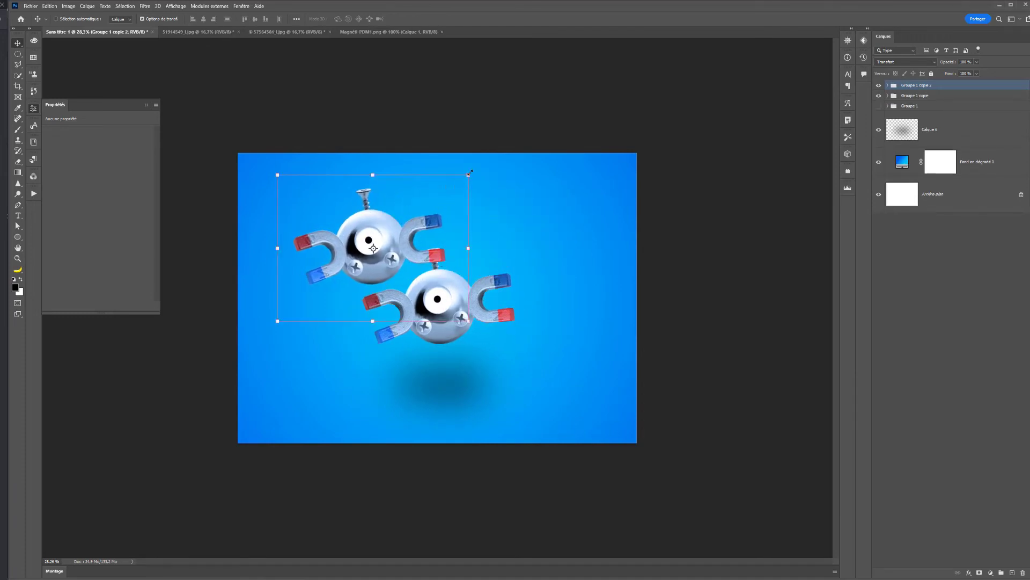
left_click_drag(476, 163, 411, 119)
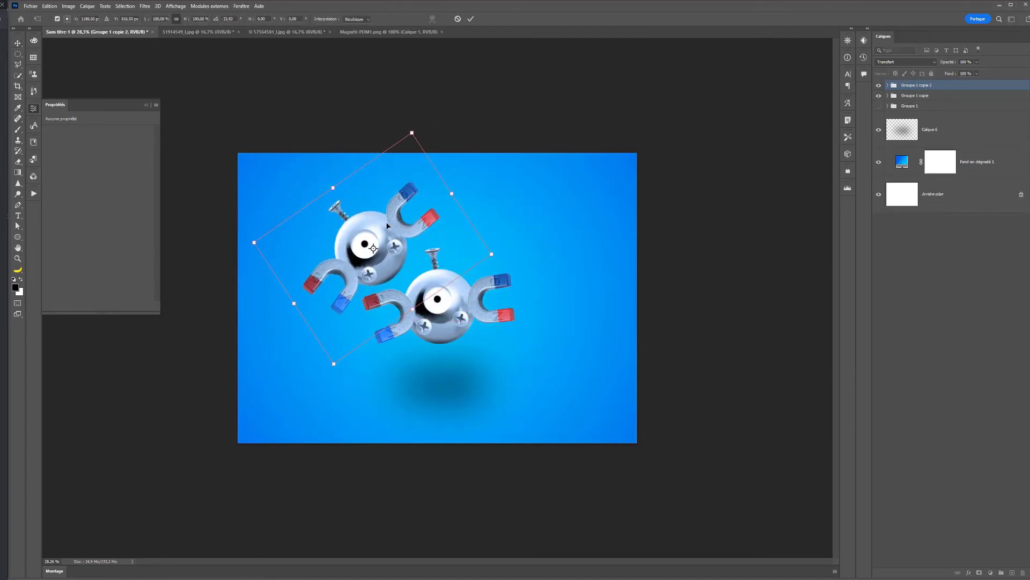
left_click_drag(382, 231, 403, 237)
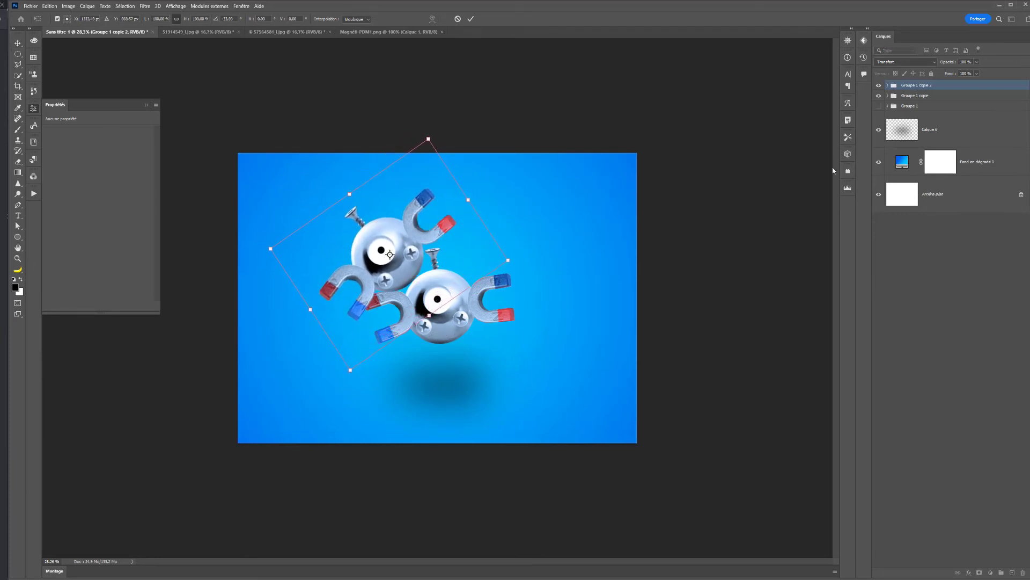
key("Return")
- Rotate Groupe 1 copie to about 178° so it hangs upside down, and place it below the upper-left Magnemite
left_click(918, 96)
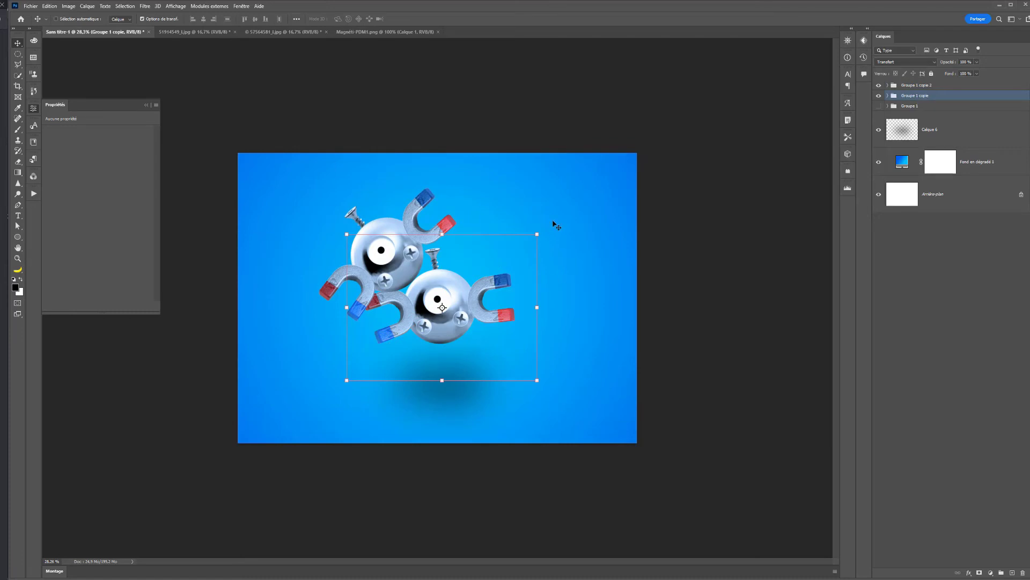
left_click_drag(556, 226, 368, 378)
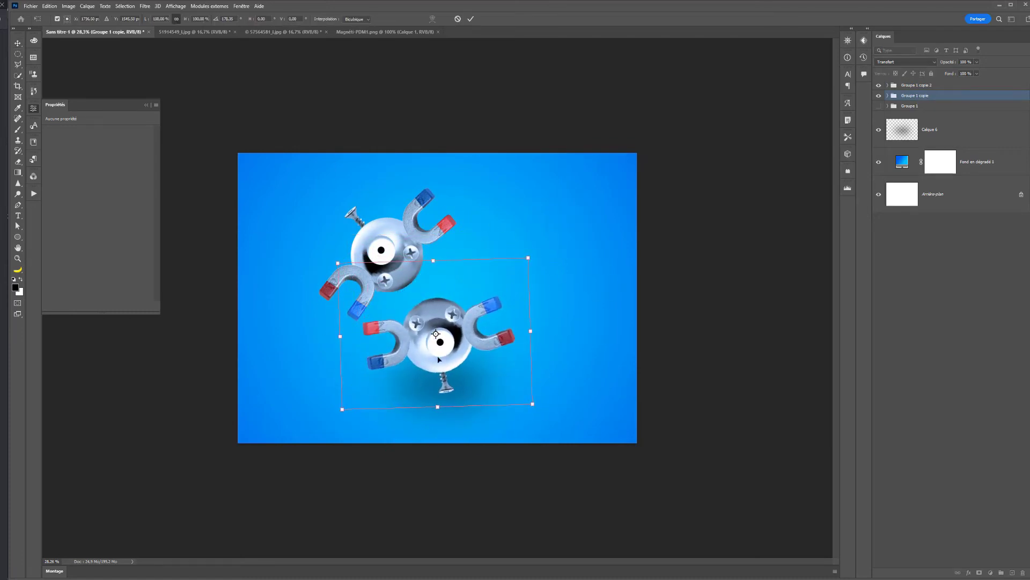
left_click_drag(438, 359, 433, 350)
left_click_drag(552, 396, 565, 364)
left_click_drag(446, 361, 429, 361)
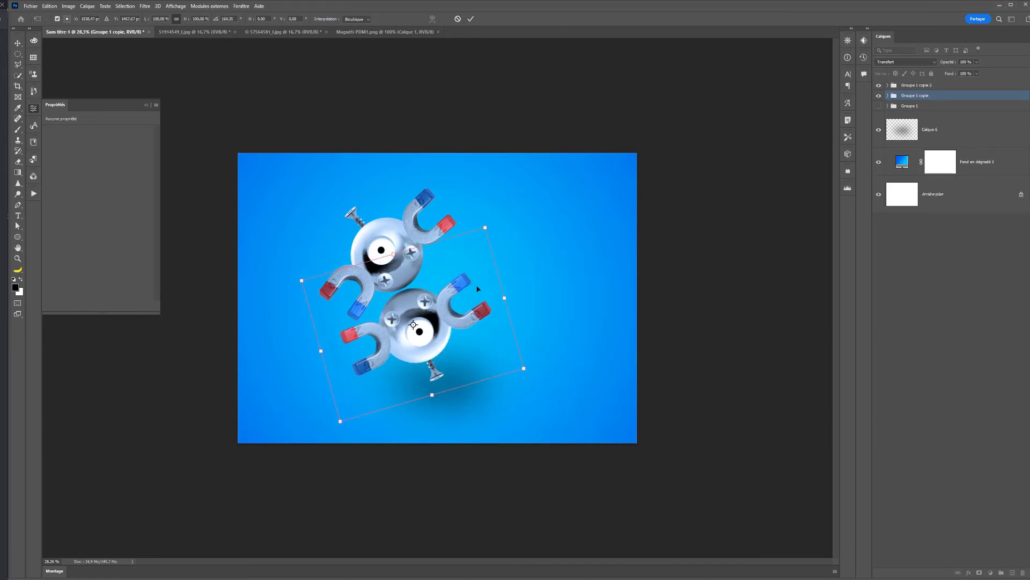
left_click_drag(510, 281, 531, 272)
mouse_move(437, 348)
left_mouse_down()
mouse_move(468, 349)
mouse_move(457, 350)
left_mouse_up()
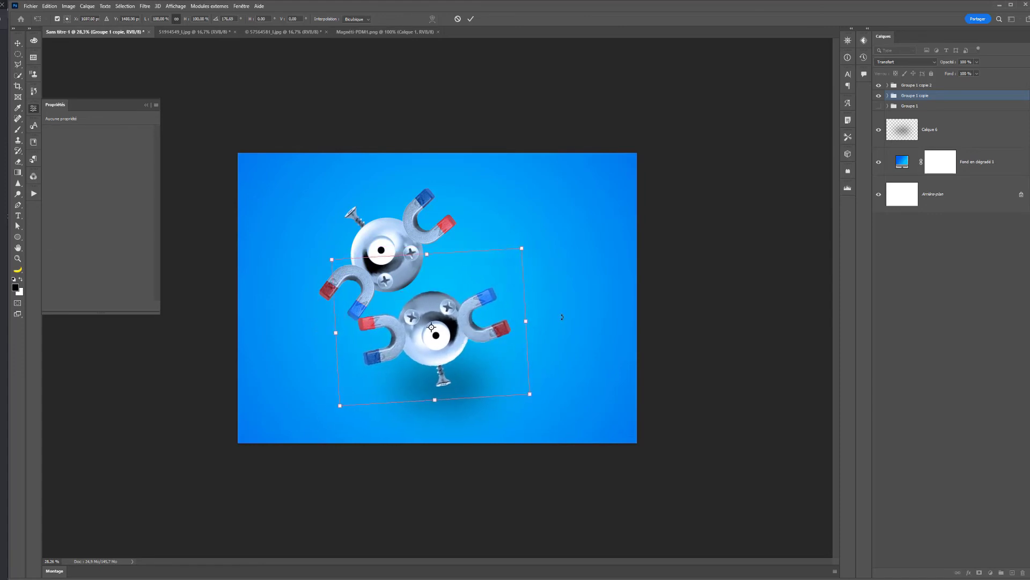
left_click_drag(561, 317, 568, 326)
left_click_drag(446, 387, 497, 373)
key("Return")
- Duplicate Groupe 1 copie, try rotating the duplicate about 113° counterclockwise beside the upper Magnemite, and undo that transform
key("ctrl+j")
left_click_drag(609, 219, 398, 210)
left_click_drag(531, 307, 470, 264)
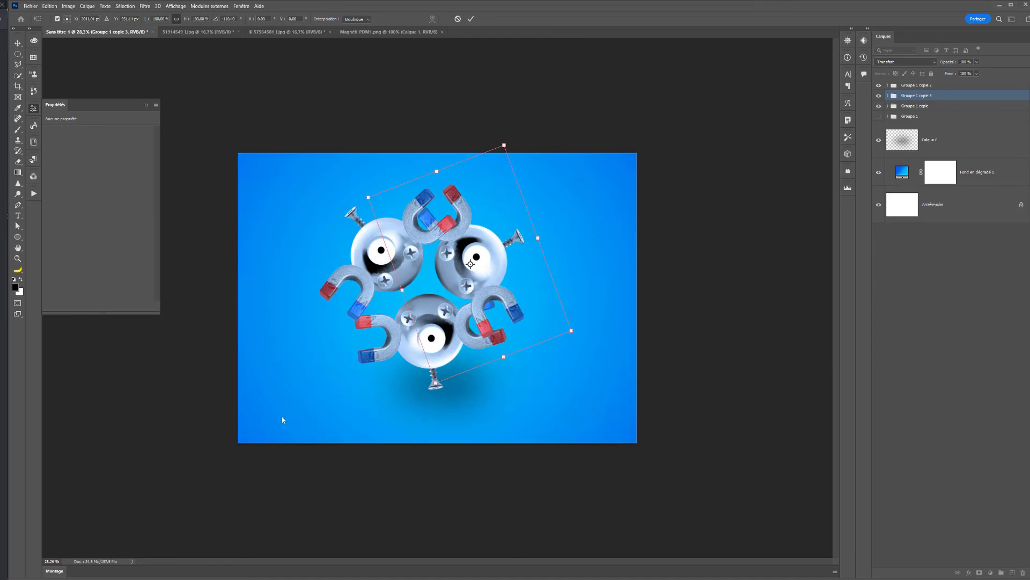
key("Return")
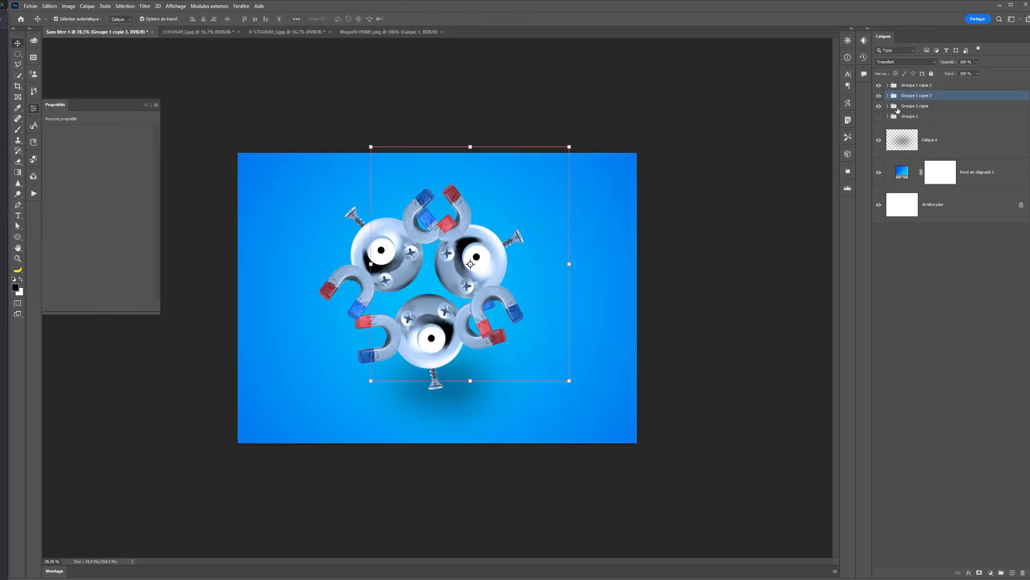
key("ctrl+z")
- Paste the three-Magnemite reference picture, enlarge it, and place it in the upper-right corner of the canvas
key("ctrl+v")
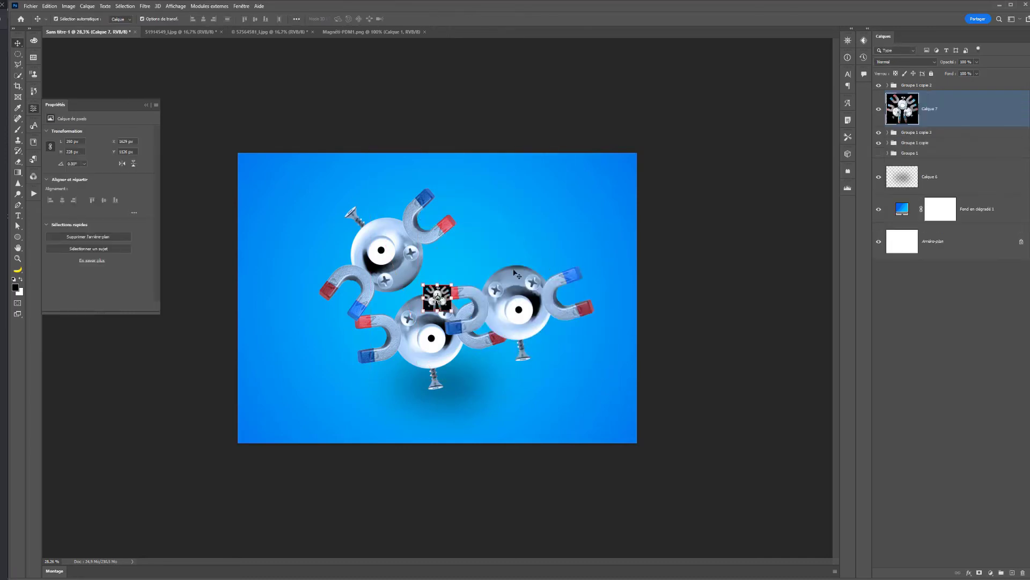
key("ctrl+t")
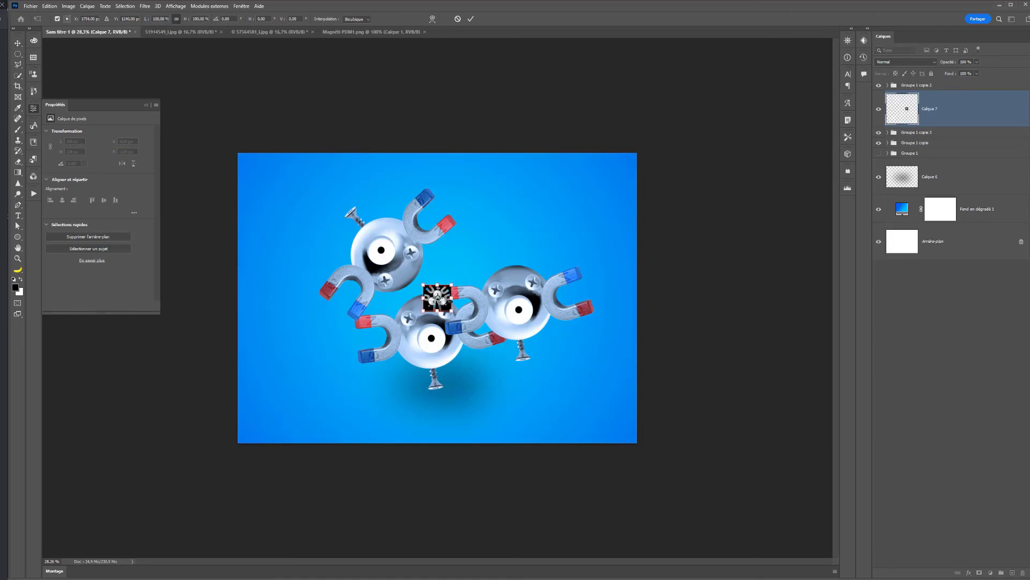
left_click_drag(437, 297, 621, 173)
key("ctrl+z")
left_click_drag(462, 318, 616, 242)
key("Return")
- Reorder the layers so that Groupe 1 copie 2 sits directly beneath the reference picture
left_click_drag(904, 103, 911, 84)
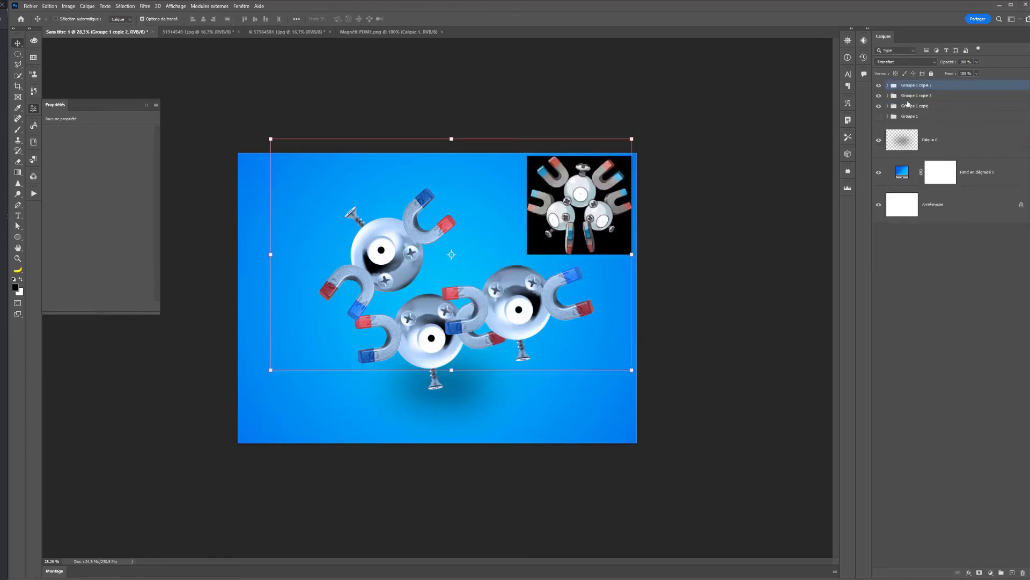
key("ctrl+z")
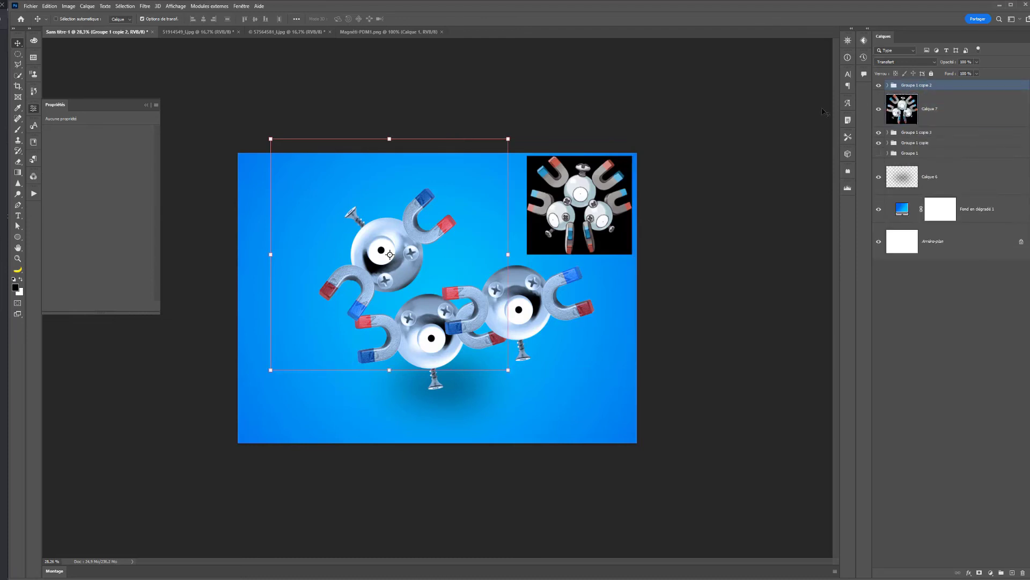
left_click_drag(892, 87, 897, 121)
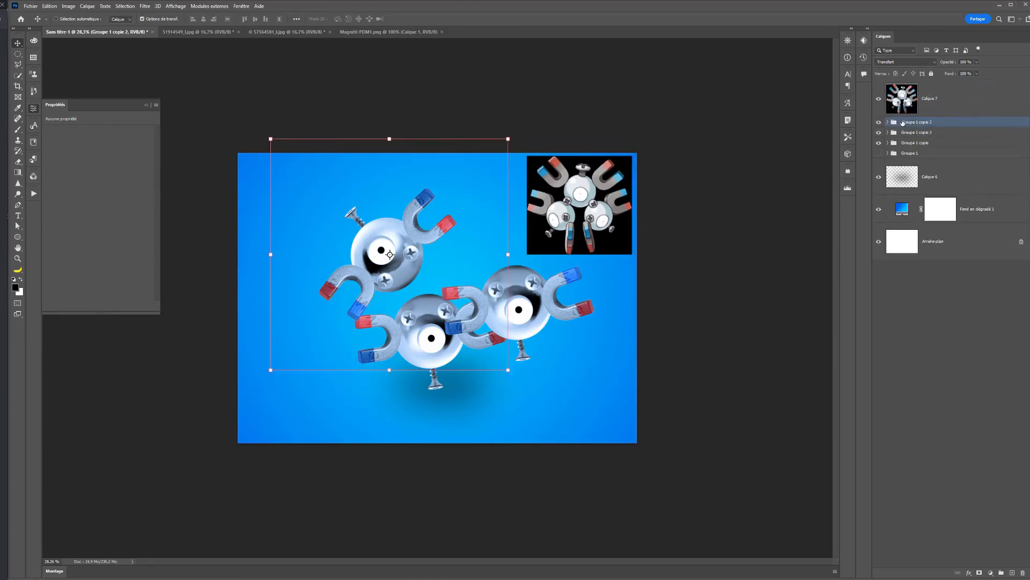
- Rotate Groupe 1 copie 3 upright and move it aside to the lower-right area of the canvas
left_click(930, 134)
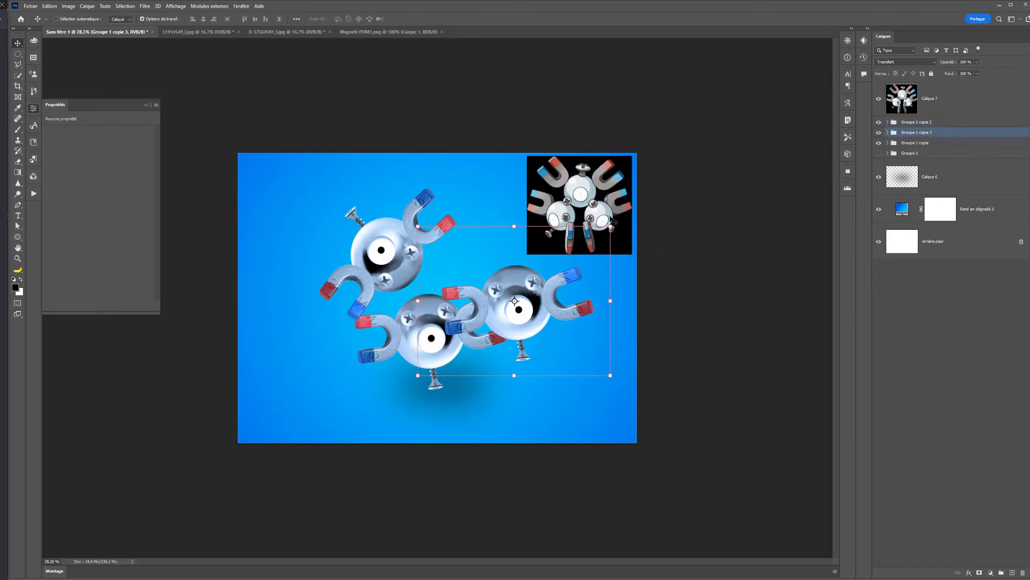
left_click_drag(611, 220, 475, 355)
left_click_drag(529, 317, 469, 382)
key("Return")
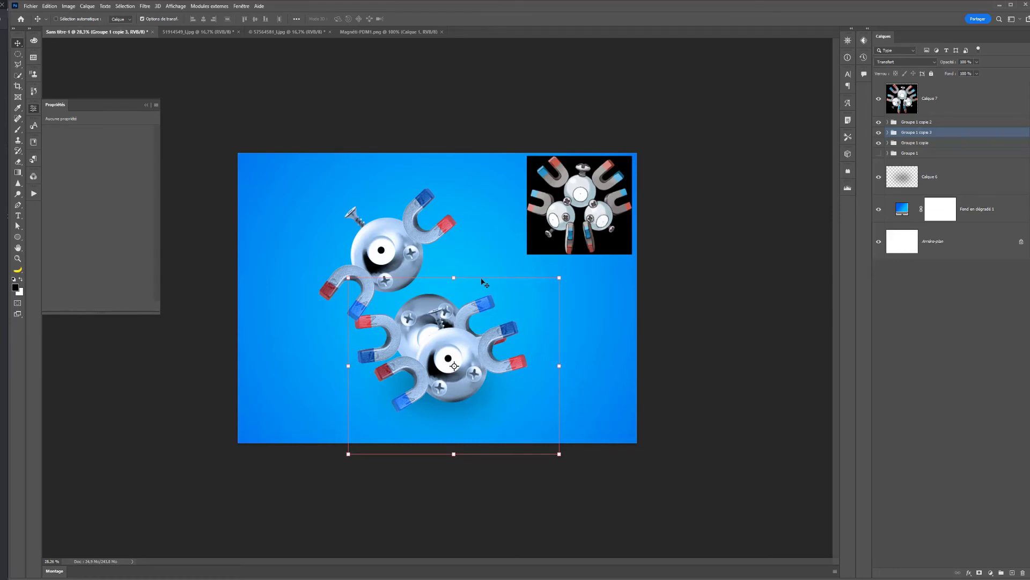
left_click_drag(446, 351, 533, 370)
- Rotate Groupe 1 copie about 21° counterclockwise and place it close against the underside of the upper Magnemite
left_click(432, 338)
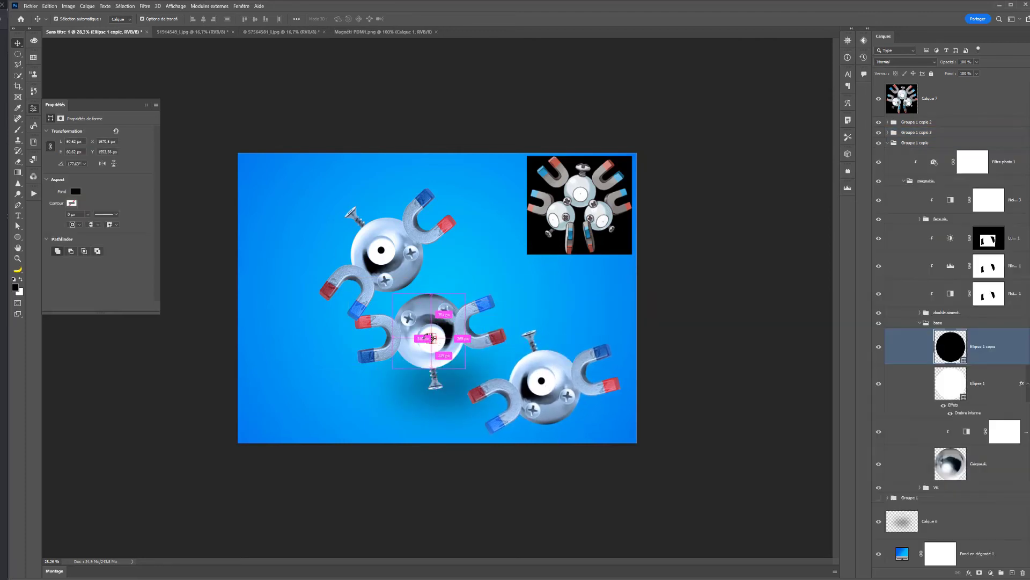
left_click_drag(432, 338, 415, 329)
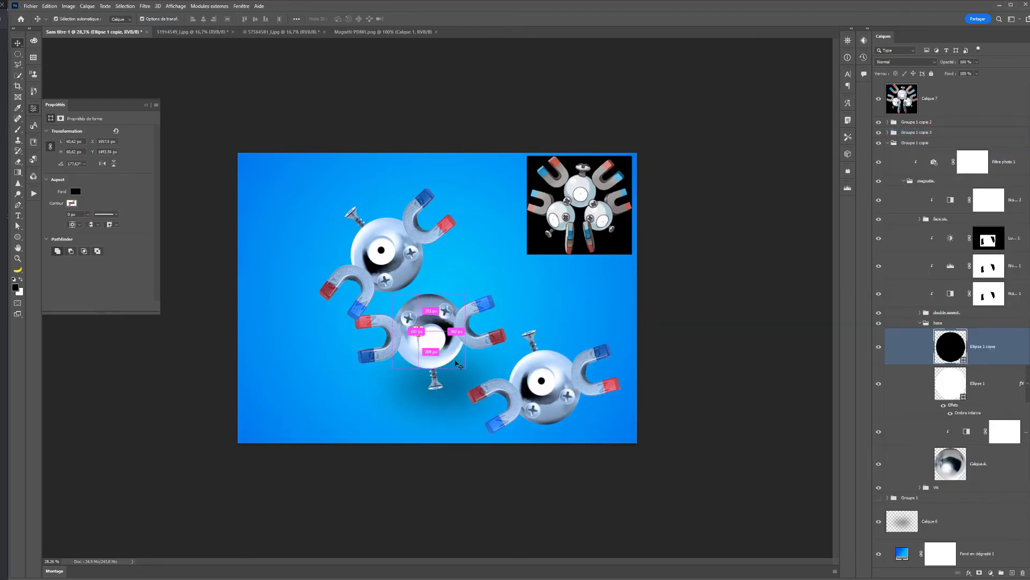
left_click(887, 143)
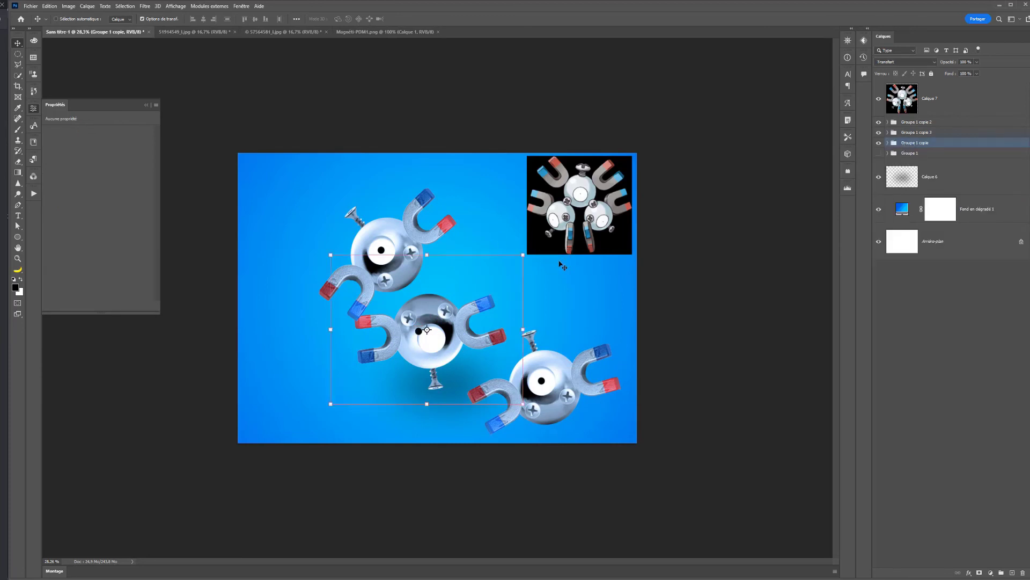
left_click_drag(534, 247, 471, 204)
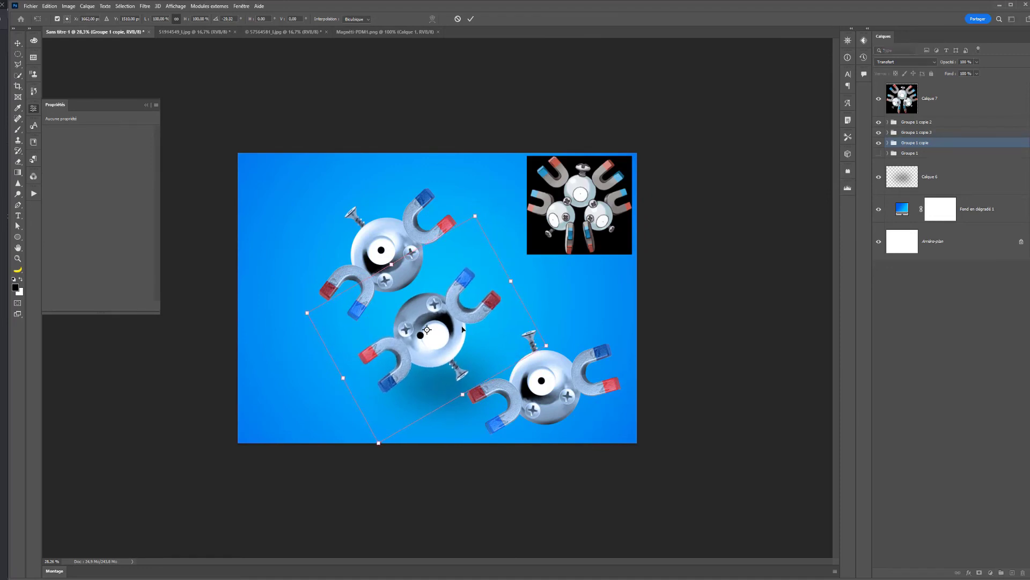
left_click_drag(462, 329, 445, 317)
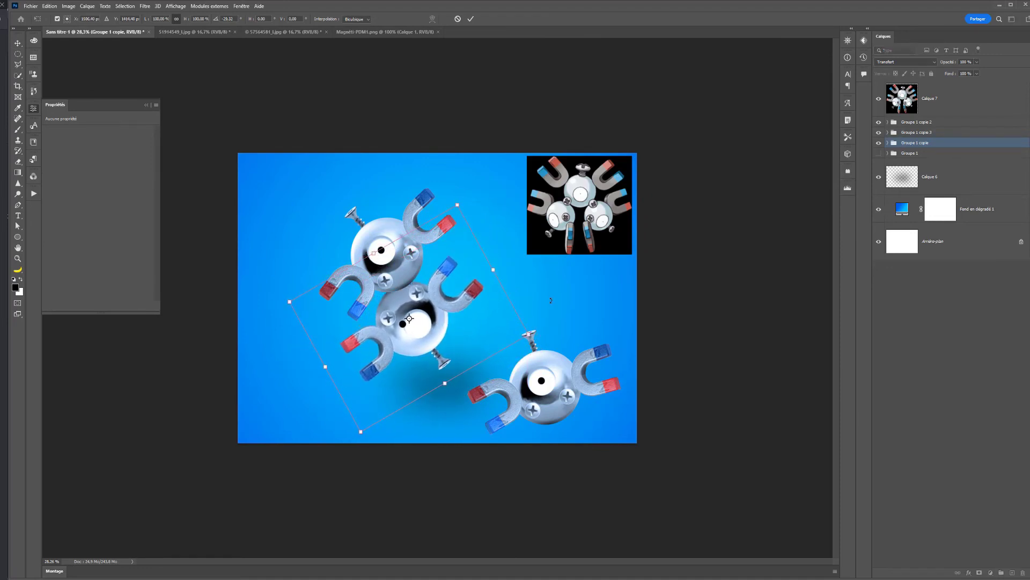
left_click_drag(551, 300, 587, 315)
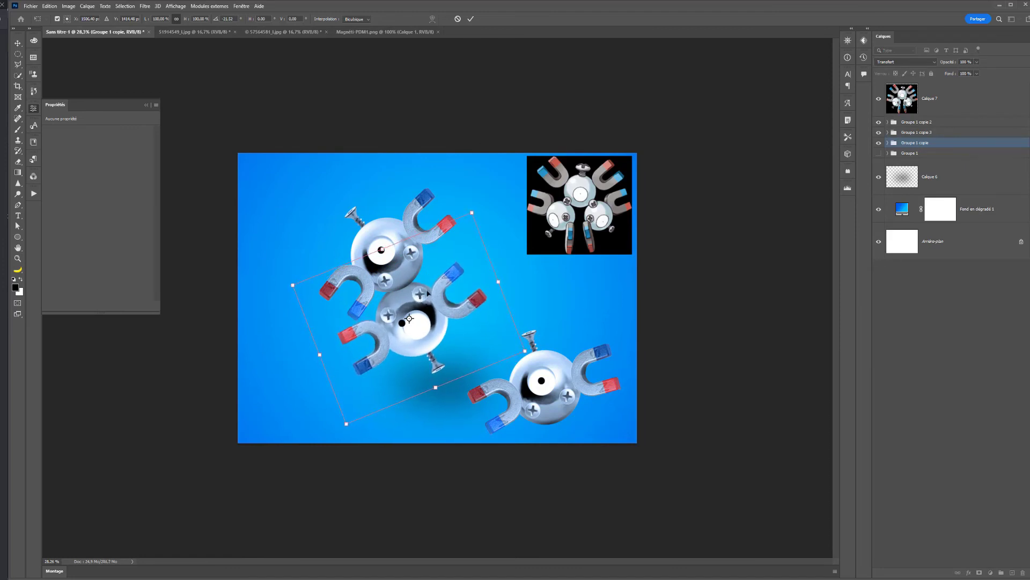
key("Return")
left_click(388, 315, "ctrl")
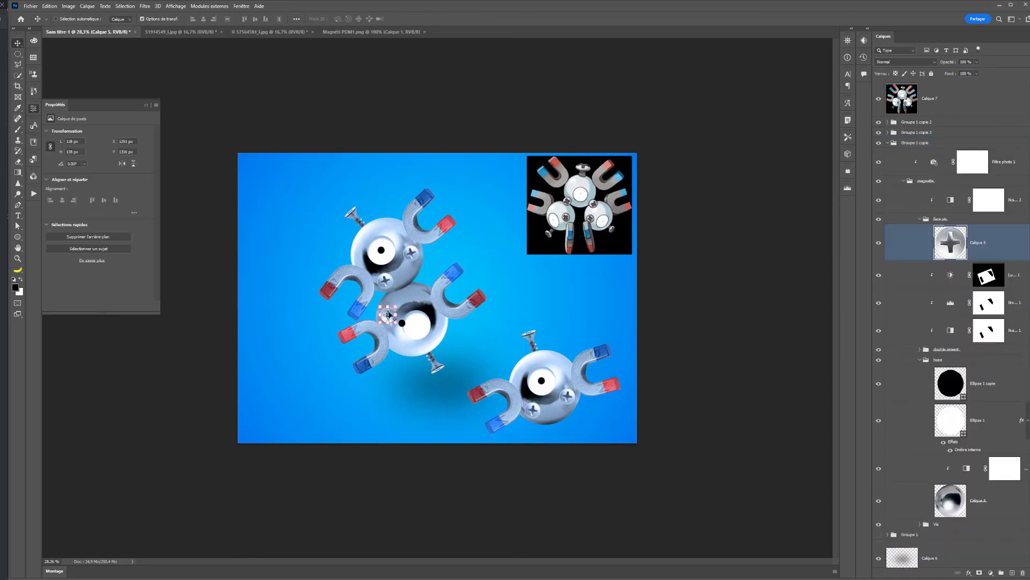
key("ctrl")
left_click(909, 143)
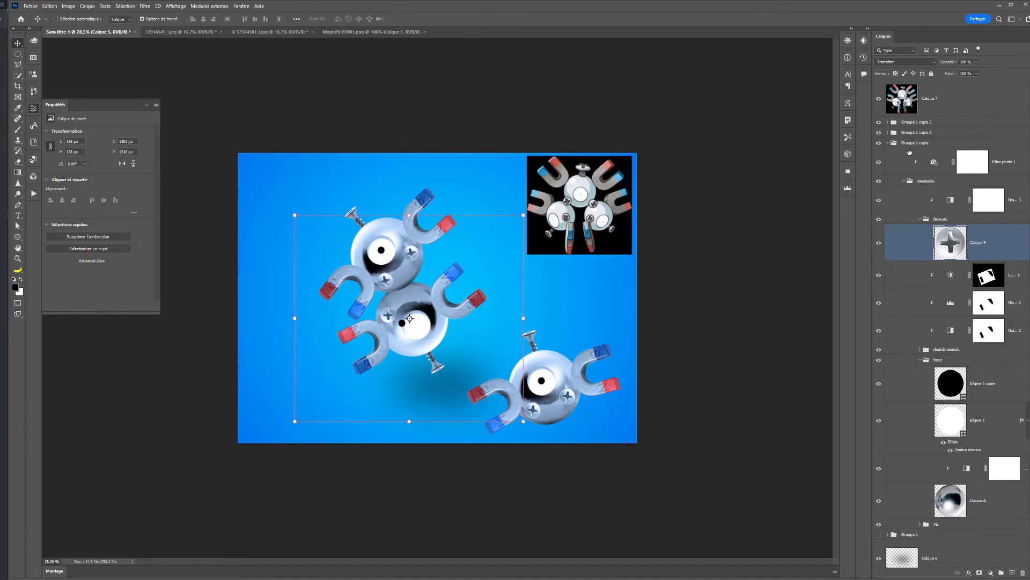
left_click_drag(523, 422, 504, 414)
key("ctrl+z")
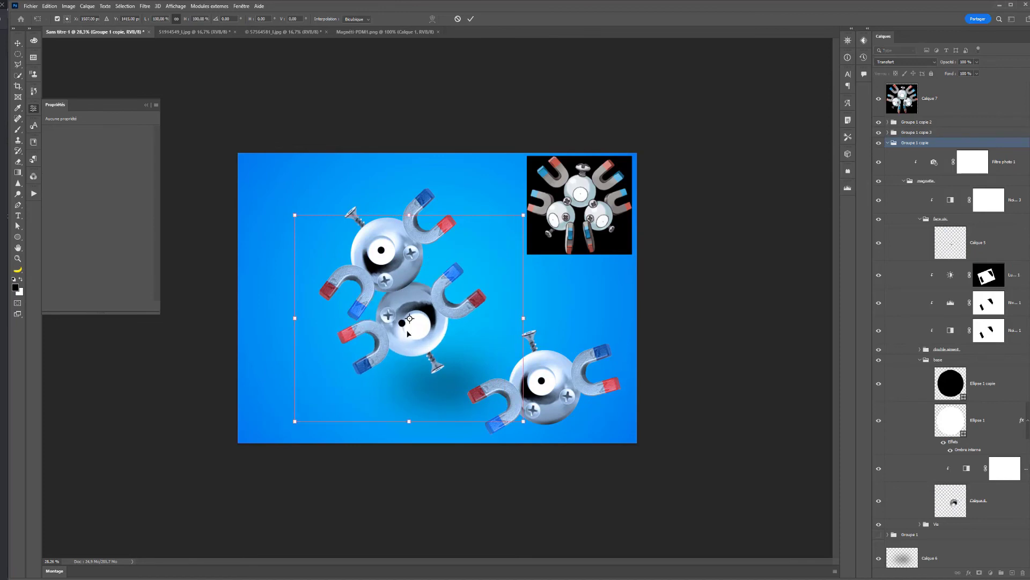
key("Return")
- Move the displaced pupil of the lower Magnemite back to the centre of its white eye
left_click(402, 324)
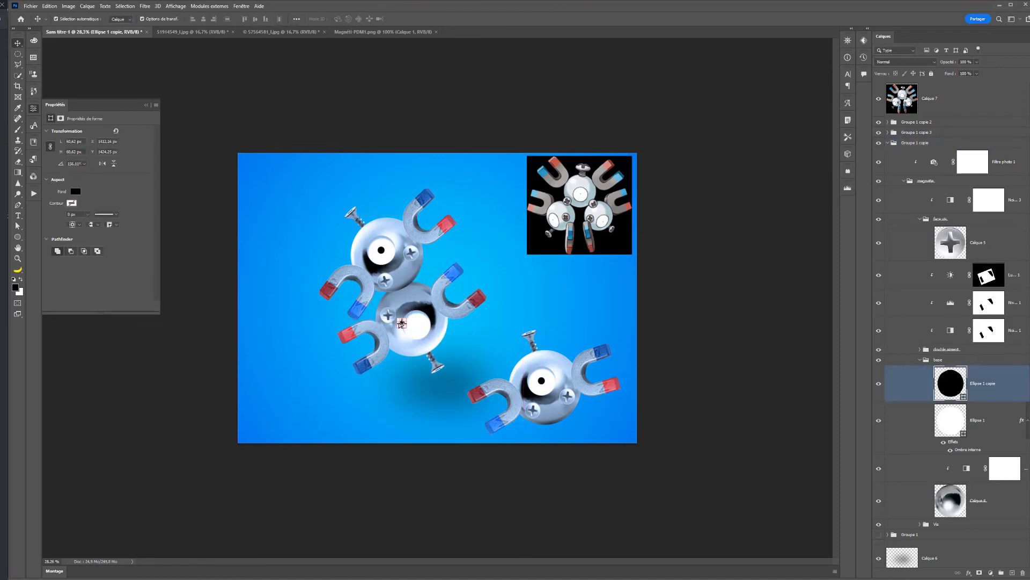
key("shift+Right")
key("shift+Right")
key("shift+Right")
key("shift+Right")
key("shift+Right")
key("shift+Right")
key("shift+Right")
key("shift+Right")
key("shift+Right")
key("shift+Right")
key("shift+Right")
key("shift+Right")
key("shift+Right")
key("shift+Down")
key("shift+Down")
- Scale Groupe 1 copie down to about 80%, adjust its rotation, and tuck it beneath the upper Magnemite
left_click(914, 143)
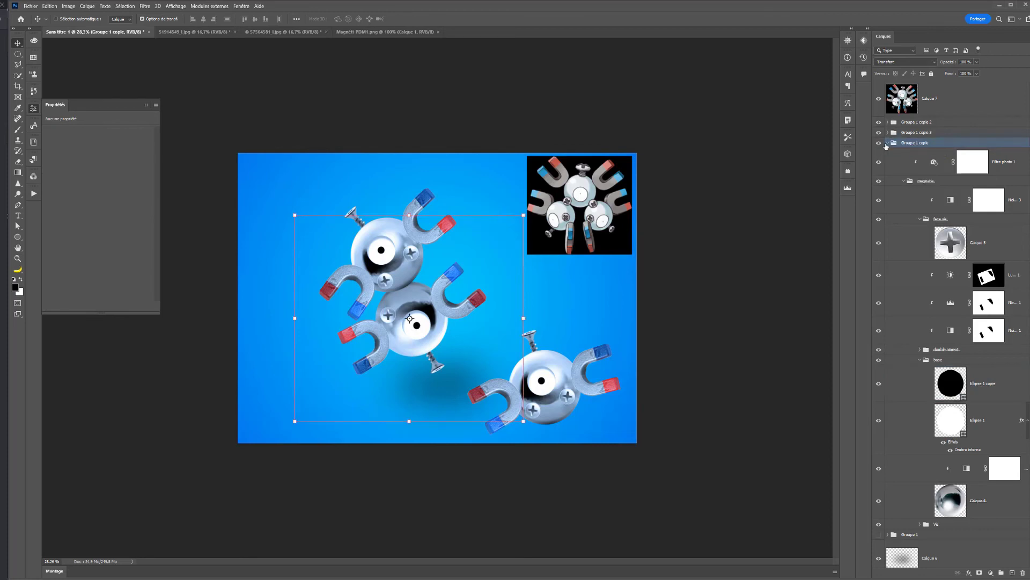
left_click_drag(523, 422, 499, 386)
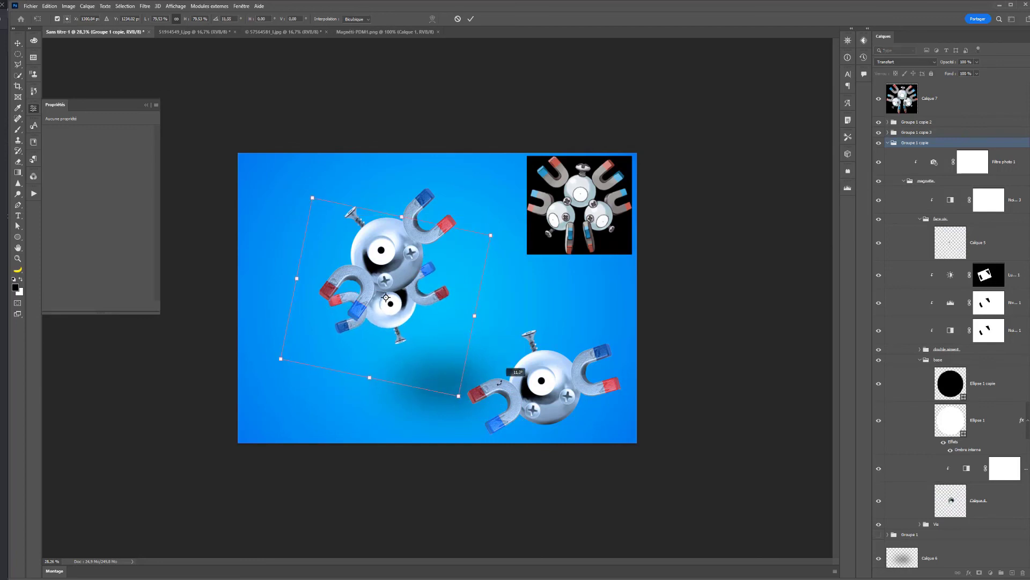
left_click_drag(418, 356, 436, 385)
left_click_drag(531, 340, 563, 317)
left_click_drag(458, 366, 445, 359)
- Try scaling, rotating and fitting Groupe 1 copie 3 as the third Magnemite of the cluster, and undo the transform
left_click(906, 133)
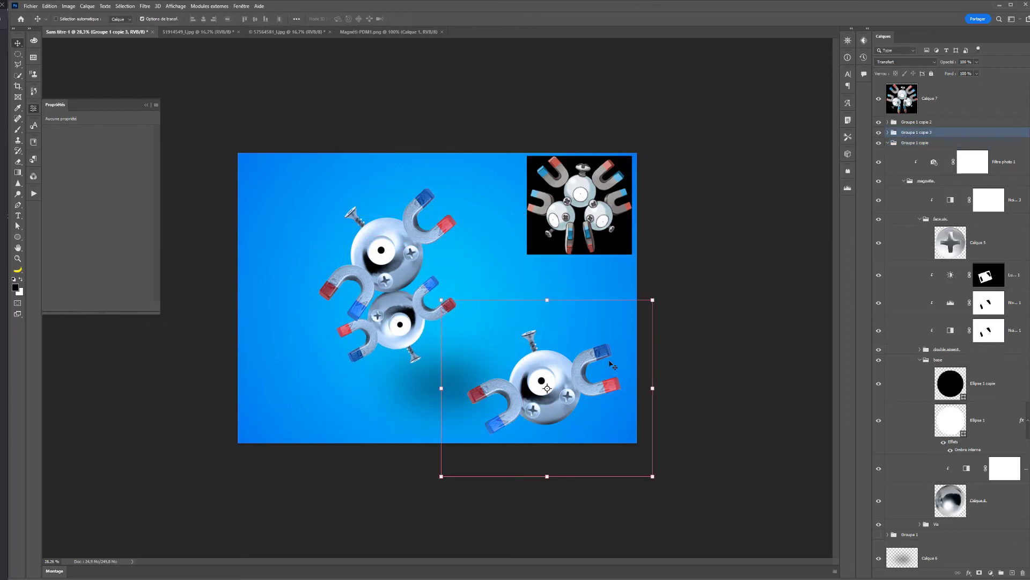
left_click_drag(658, 290, 534, 400)
left_click_drag(630, 444, 658, 421)
left_click_drag(570, 336, 458, 274)
left_click_drag(452, 351, 450, 440)
left_click_drag(531, 414, 562, 383)
left_click_drag(477, 339, 482, 292)
left_click_drag(547, 311, 553, 300)
left_click_drag(465, 284, 488, 289)
left_click_drag(550, 300, 478, 290)
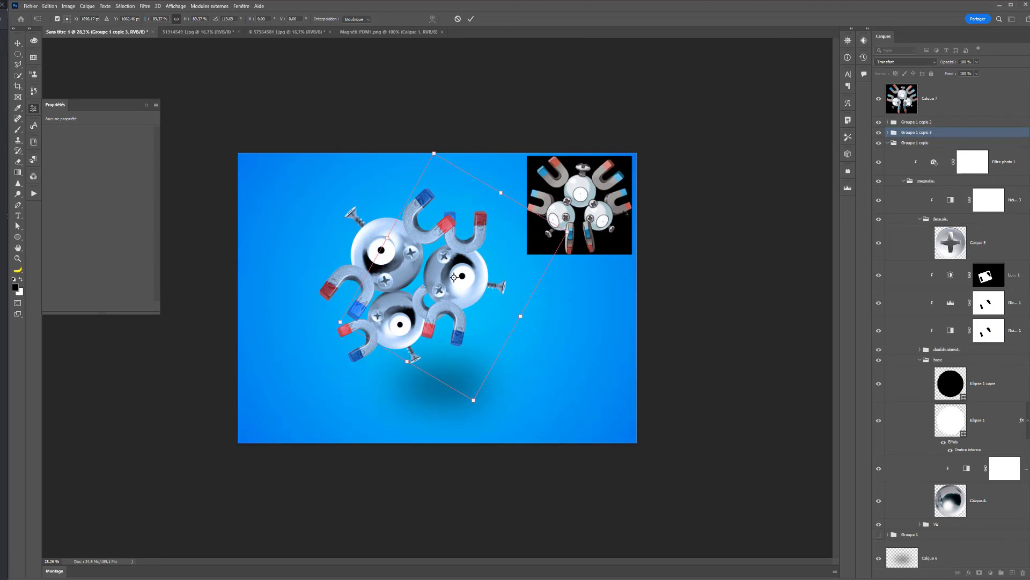
left_click_drag(626, 213, 616, 191)
left_click_drag(508, 316, 517, 304)
key("ctrl+z")
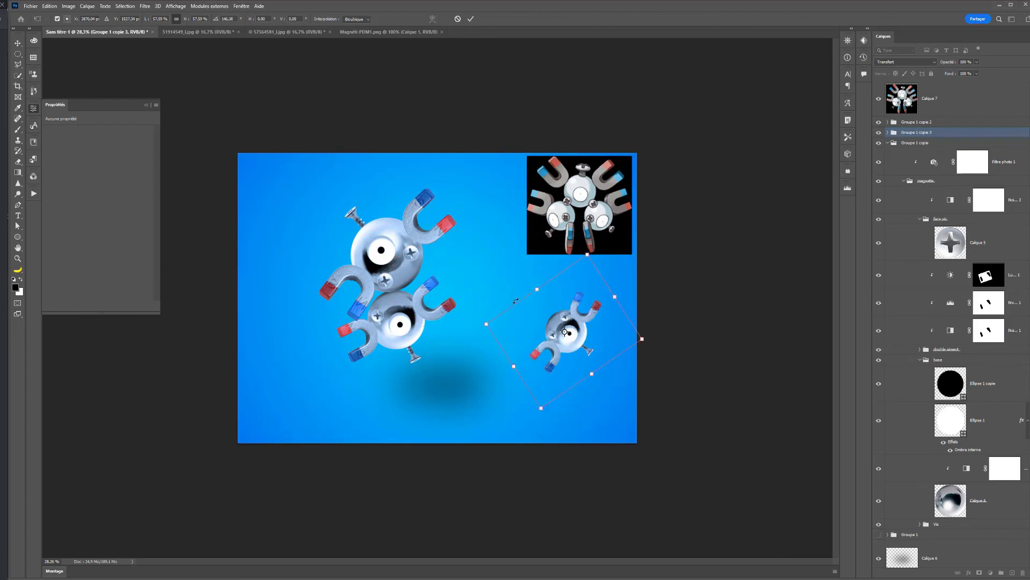
key("ctrl+z")
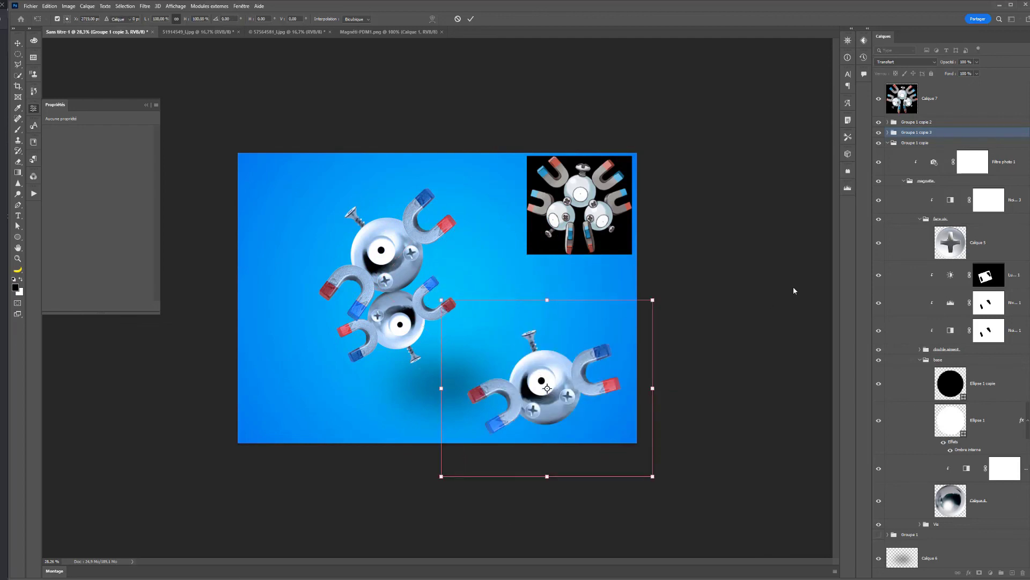
key("Return")
- Toggle the visibility of Groupe 1 copie 3 to identify it, and delete it together with Groupe 1 copie 2
left_click(880, 132)
left_click(880, 133)
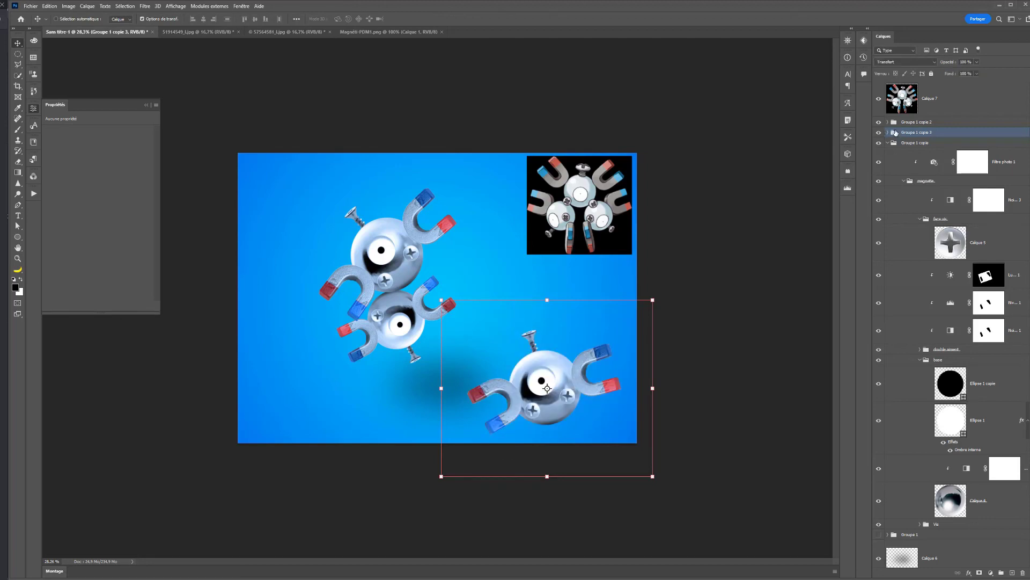
key("Delete")
left_click(911, 123)
key("Delete")
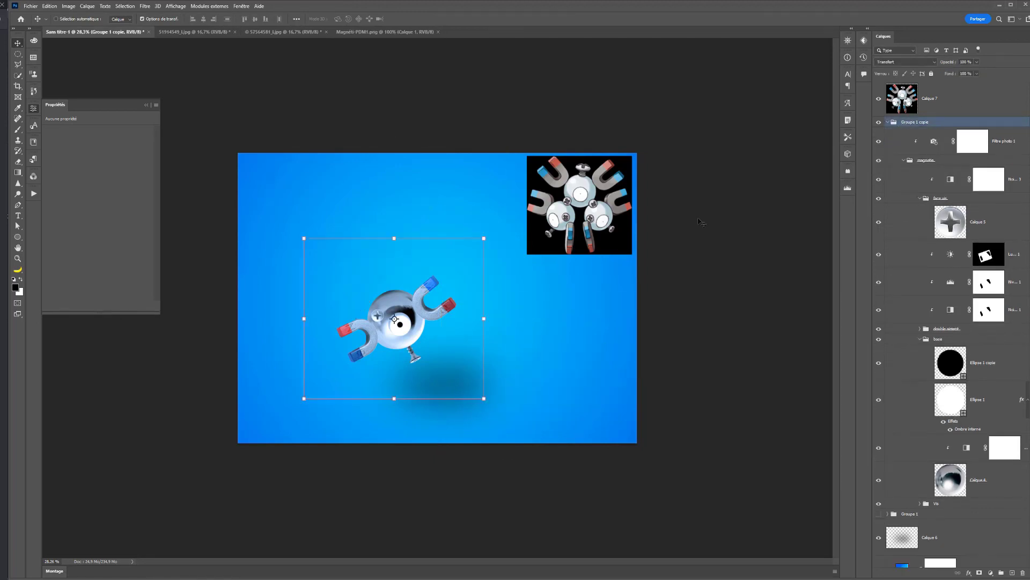
- Rotate the remaining Groupe 1 copie so its top screw points upward, and collapse the group
left_click_drag(485, 232, 338, 340)
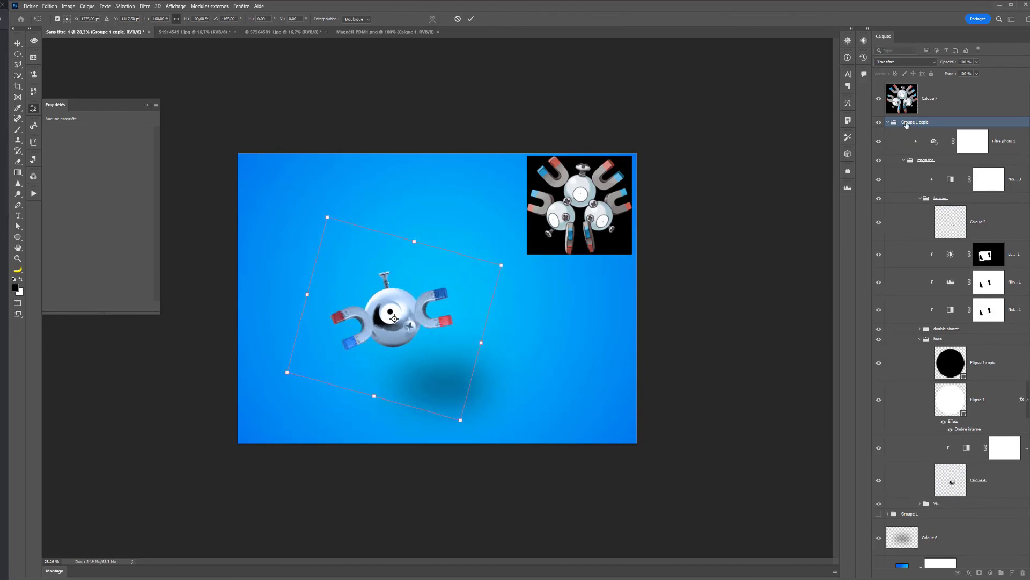
key("Escape")
left_click(889, 123)
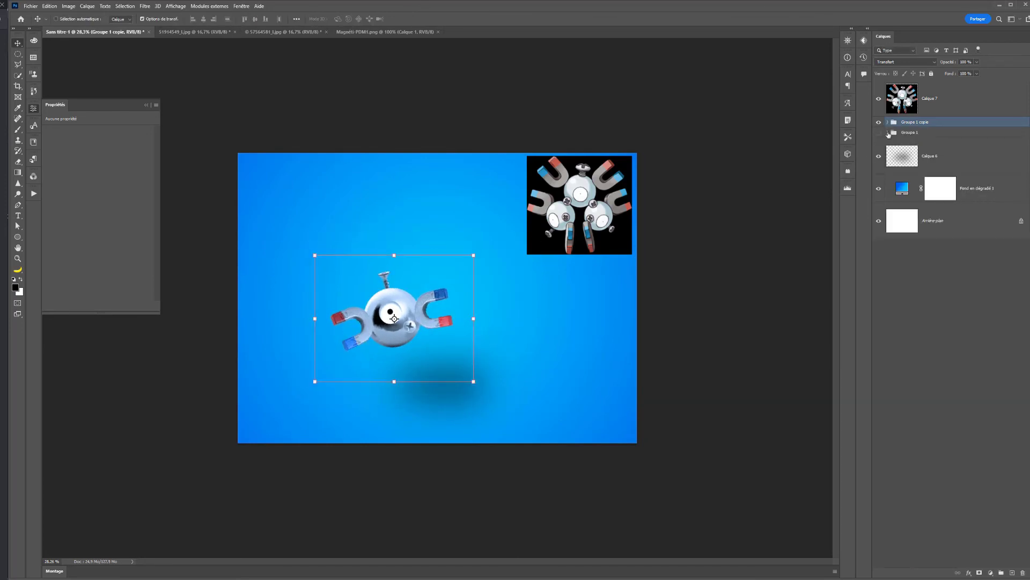
- Show the original Groupe 1 again and delete Groupe 1 copie and the reference picture layer
left_click(879, 132)
left_click(912, 95, "shift")
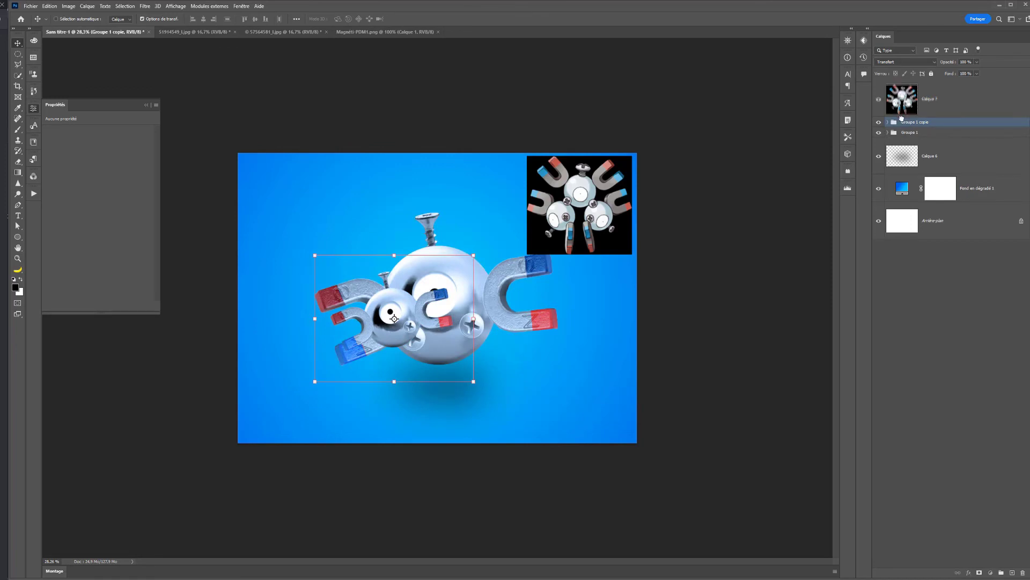
key("Delete")
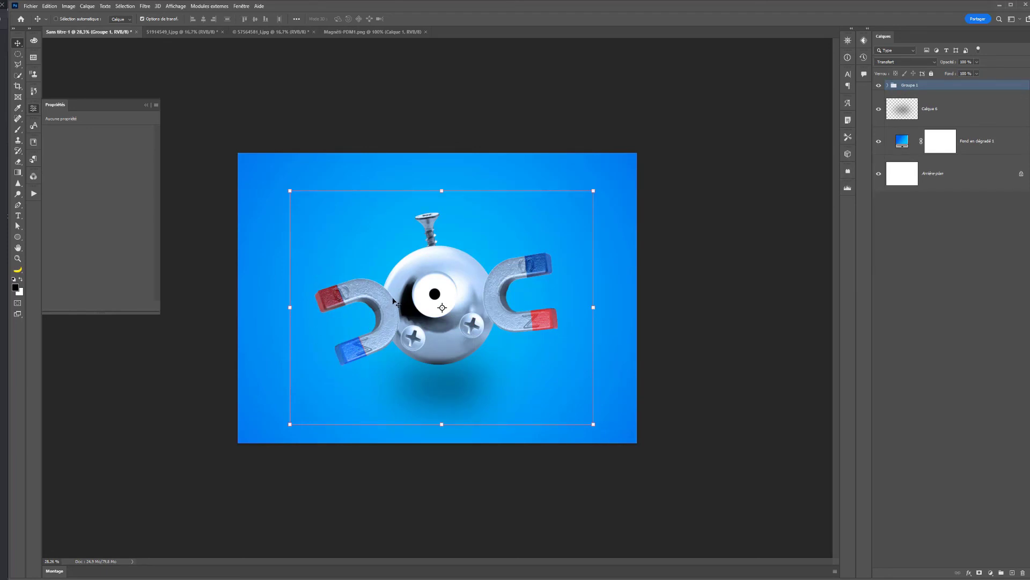
- Scale Groupe 1 down around its centre to about 89%
left_click(589, 193)
left_click_drag(589, 193, 577, 204)
key("Return")
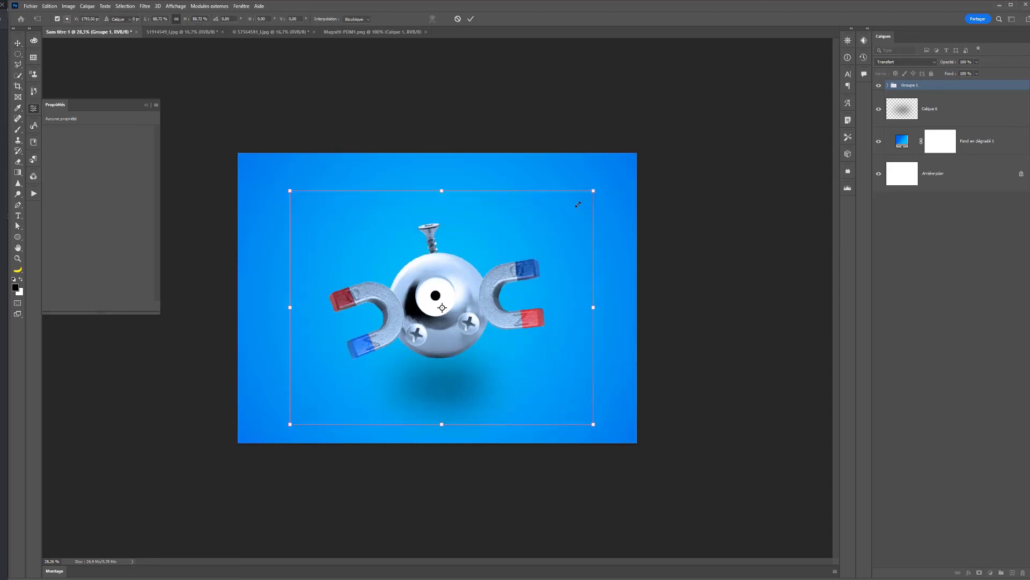